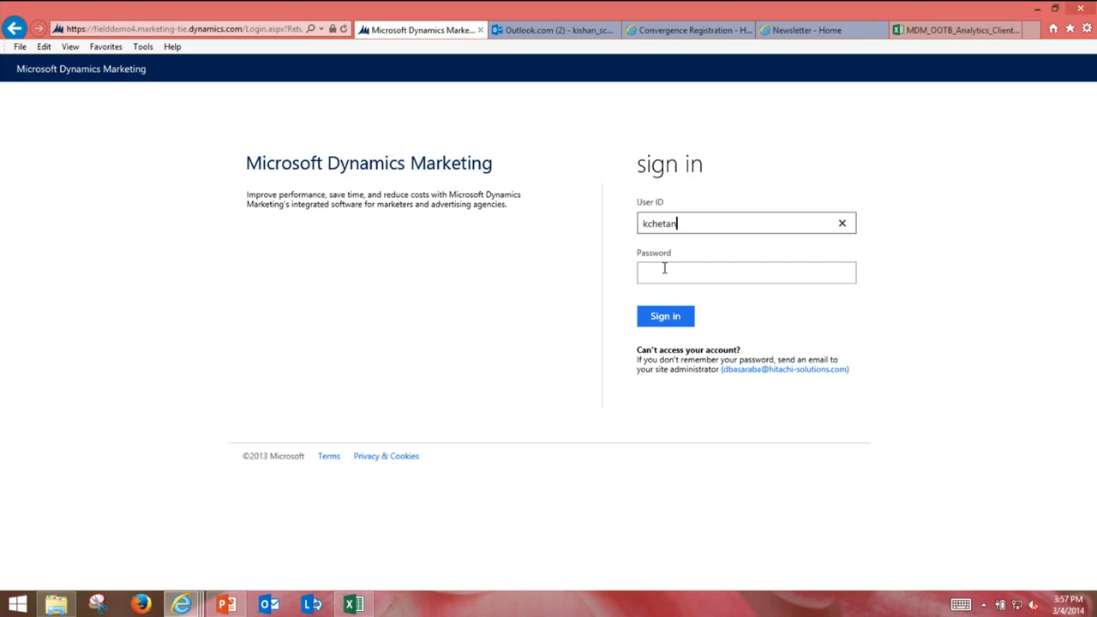
Step: Sign in with the corrected user ID and the account password, then scroll through the Home dashboard
key(Tab)
key(shift+Tab)
click(664, 268)
text(••••••••)
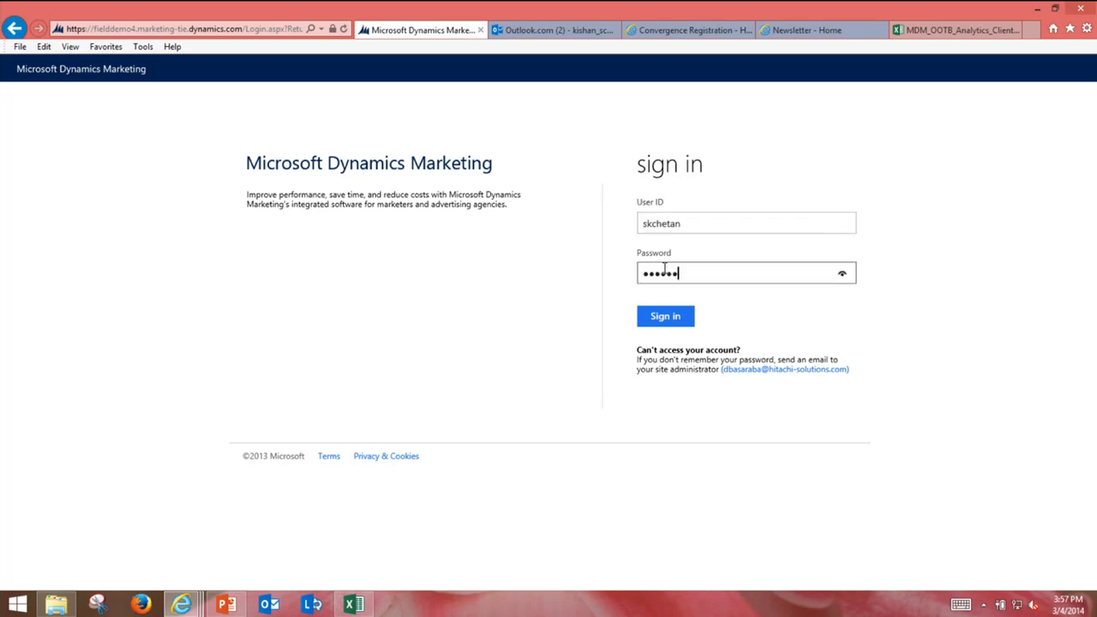
key(Return)
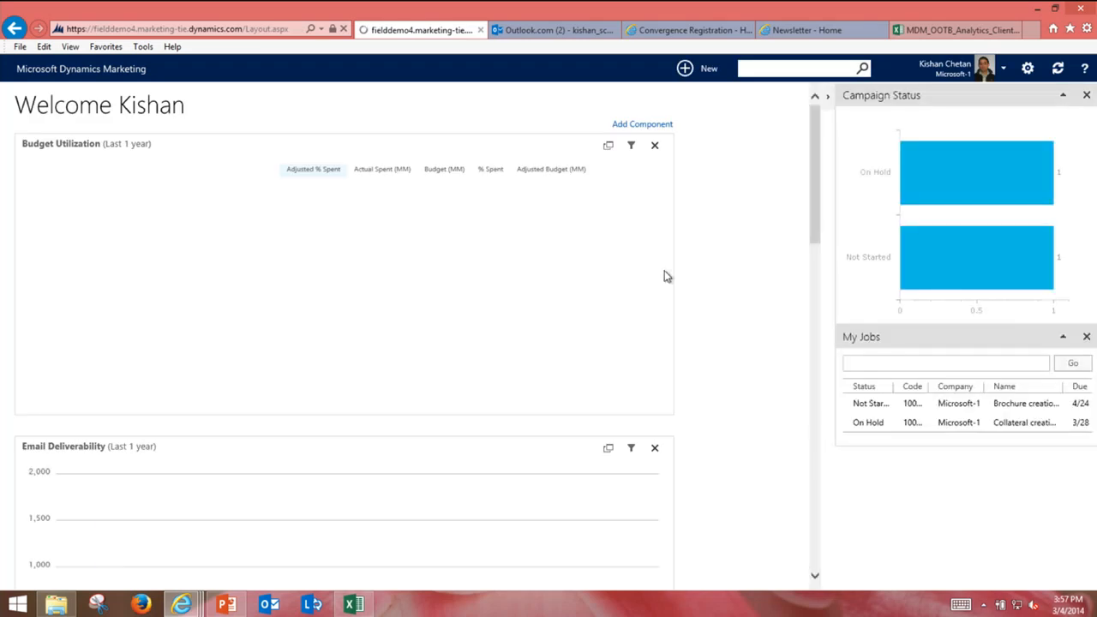
scroll(716, 282, down, 6)
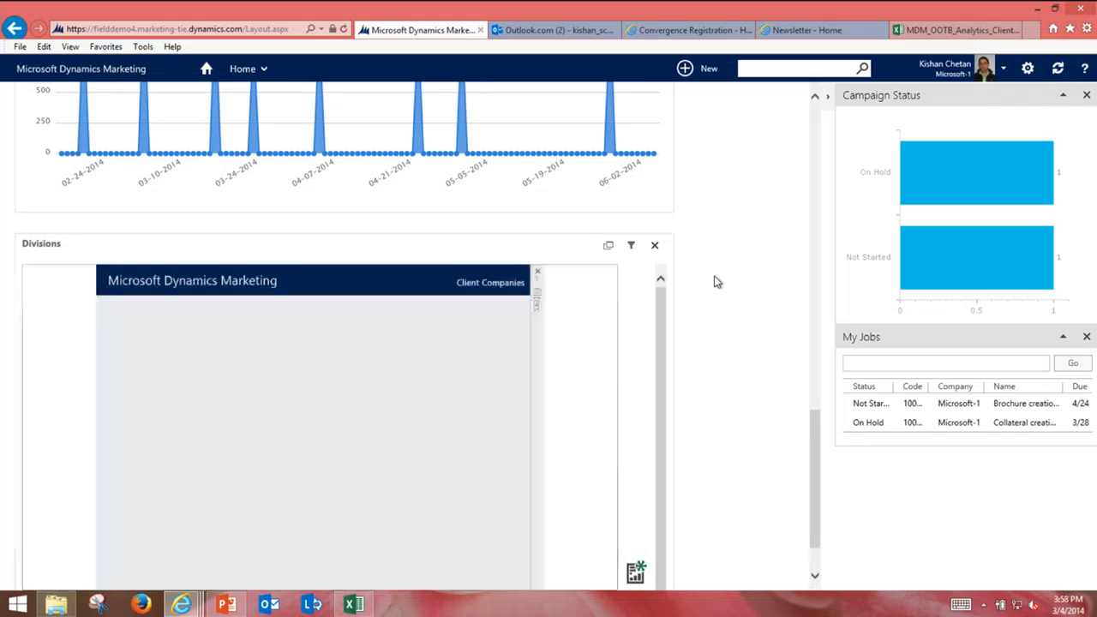
scroll(718, 274, up, 6)
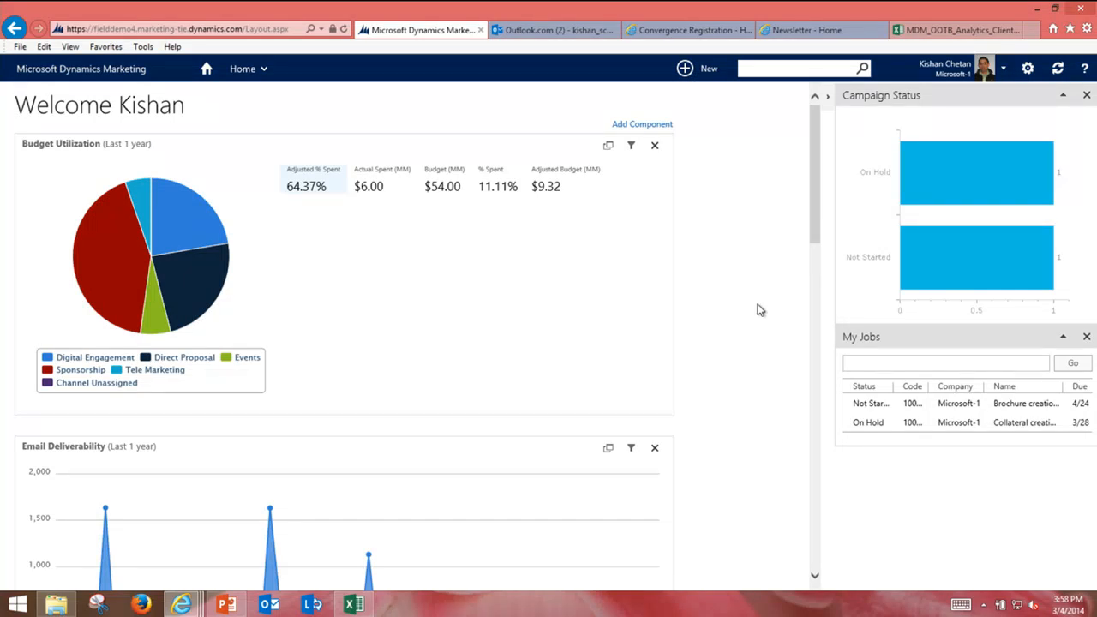
Step: Inspect budget details for the Direct Proposal, Events and Tele Marketing pie slices
click(187, 286)
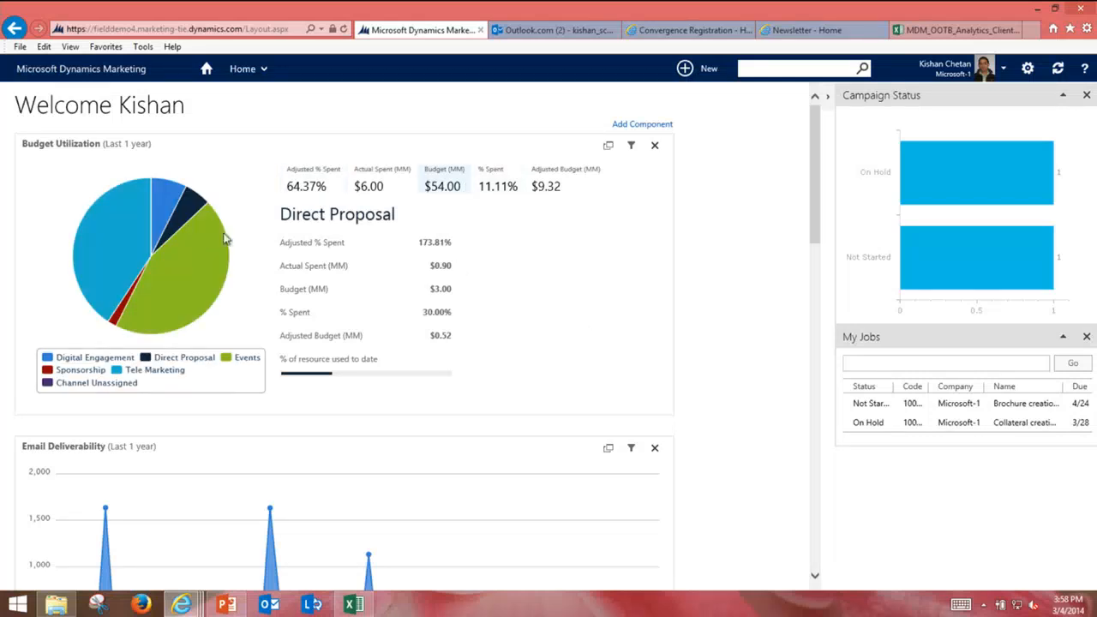
mouse_move(216, 301)
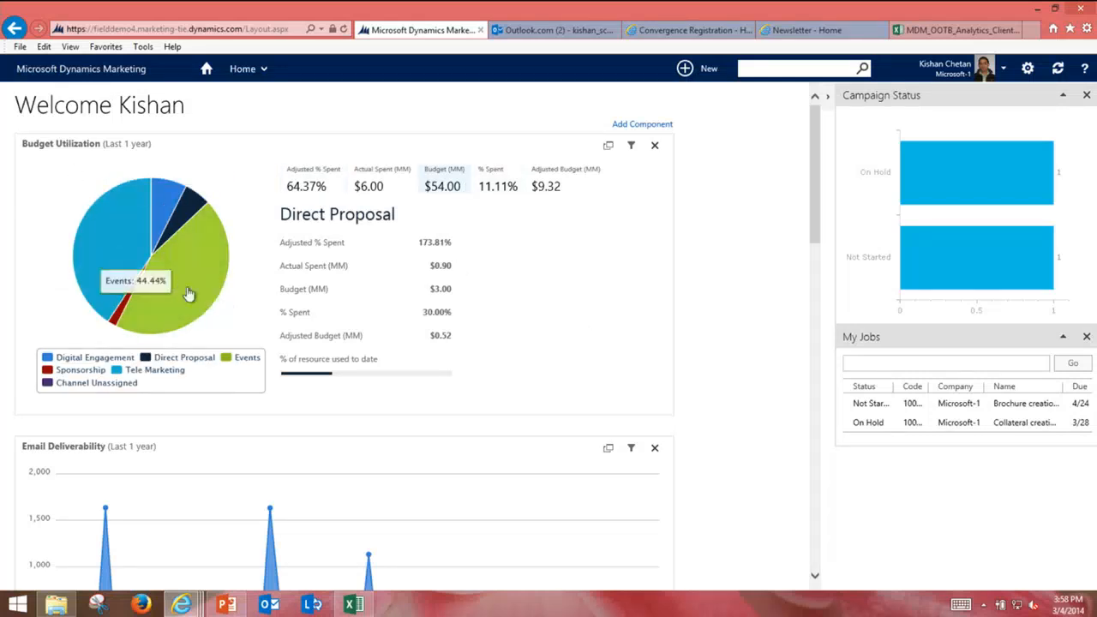
click(188, 293)
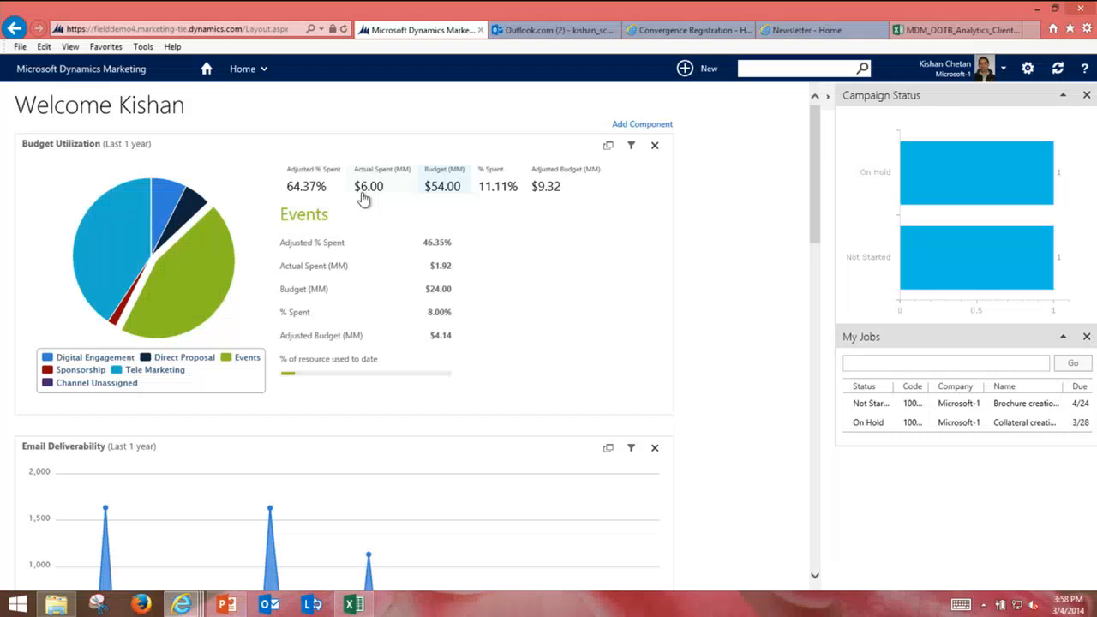
click(89, 267)
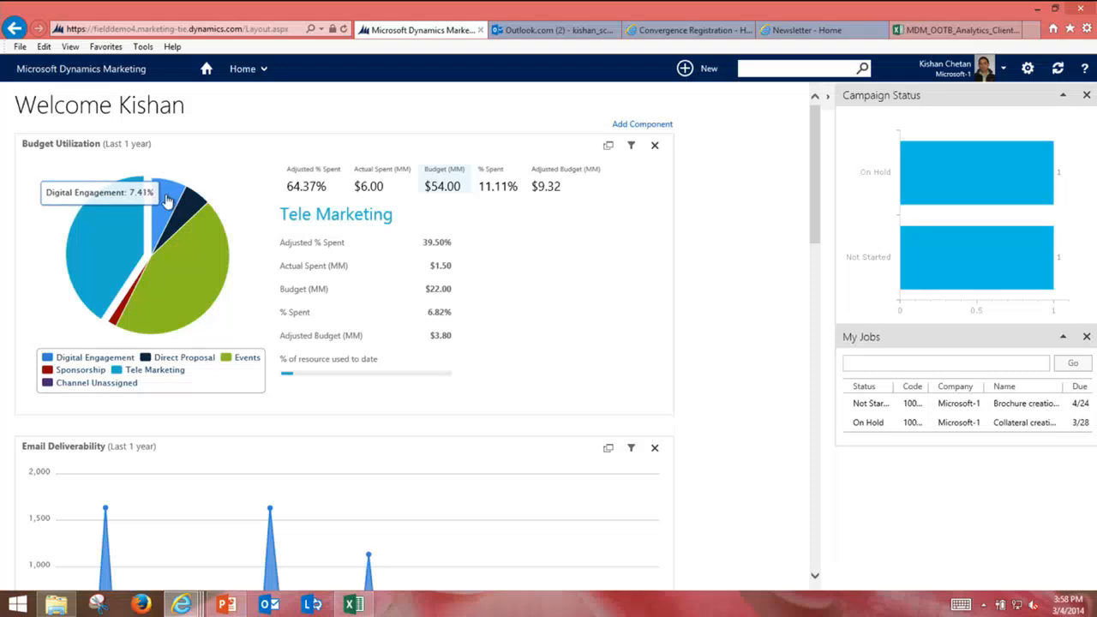
click(171, 313)
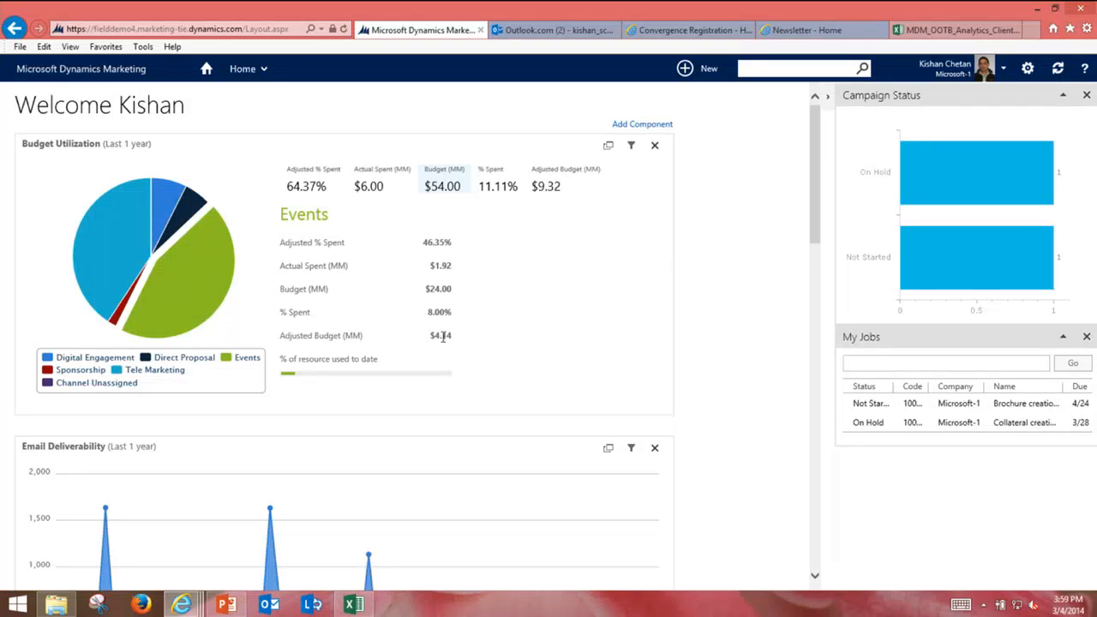
mouse_move(104, 296)
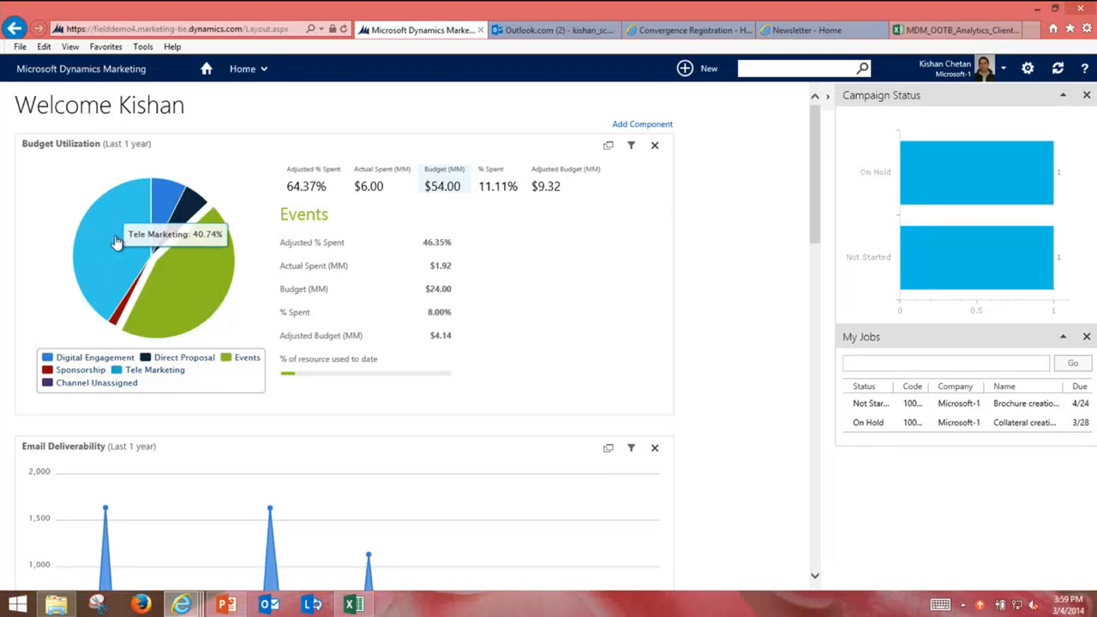
click(116, 243)
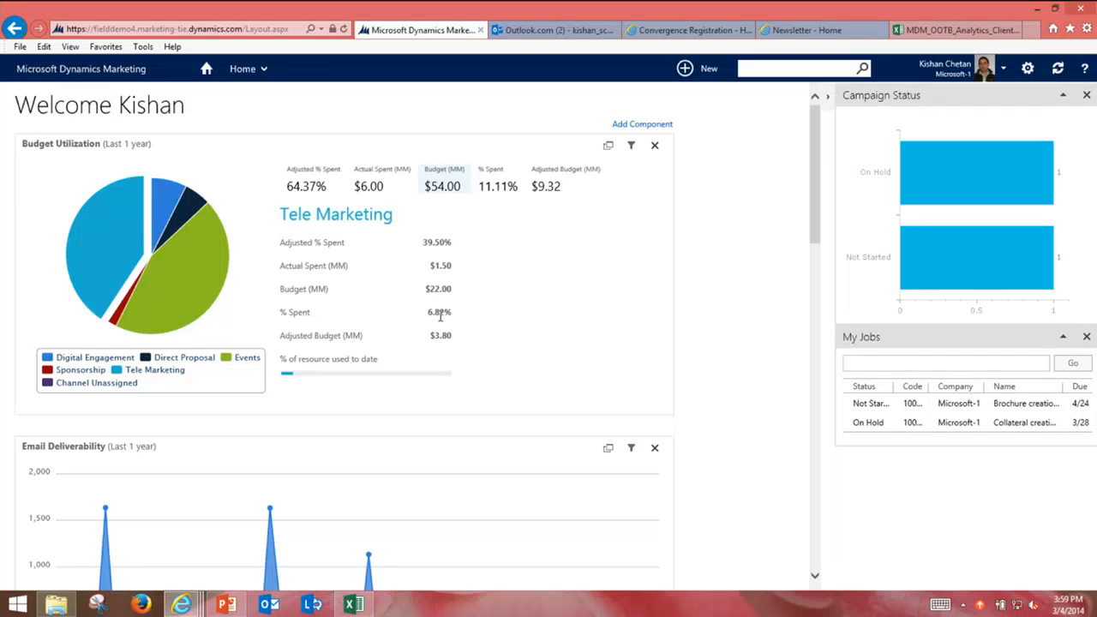
Step: Redraw the Budget Utilization pie by % Spent
click(509, 198)
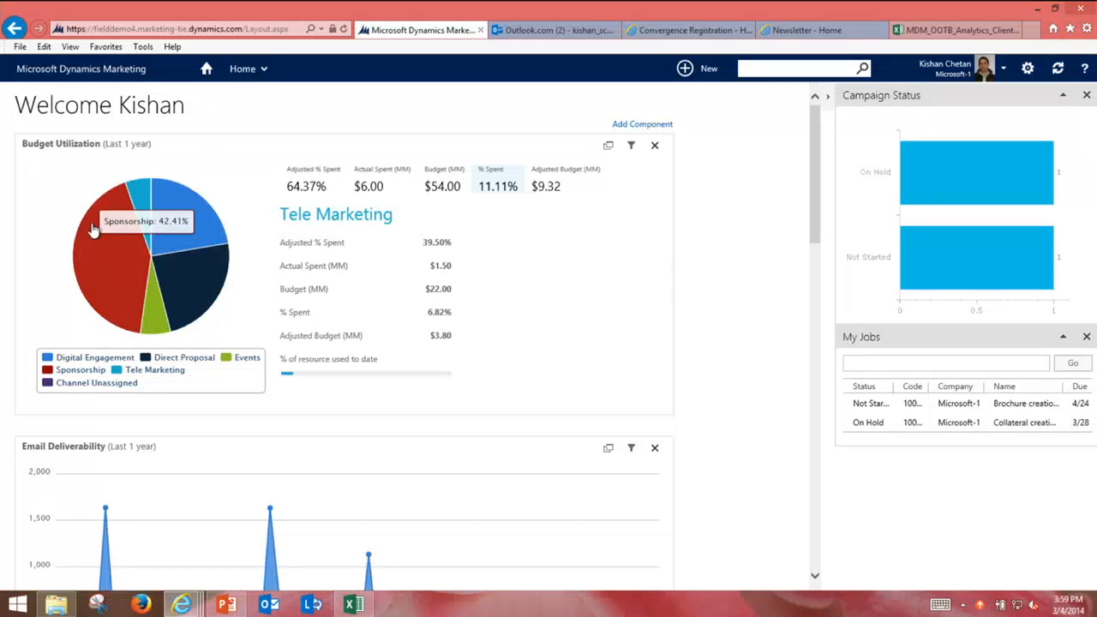
scroll(94, 229, down, 3)
scroll(94, 229, up, 3)
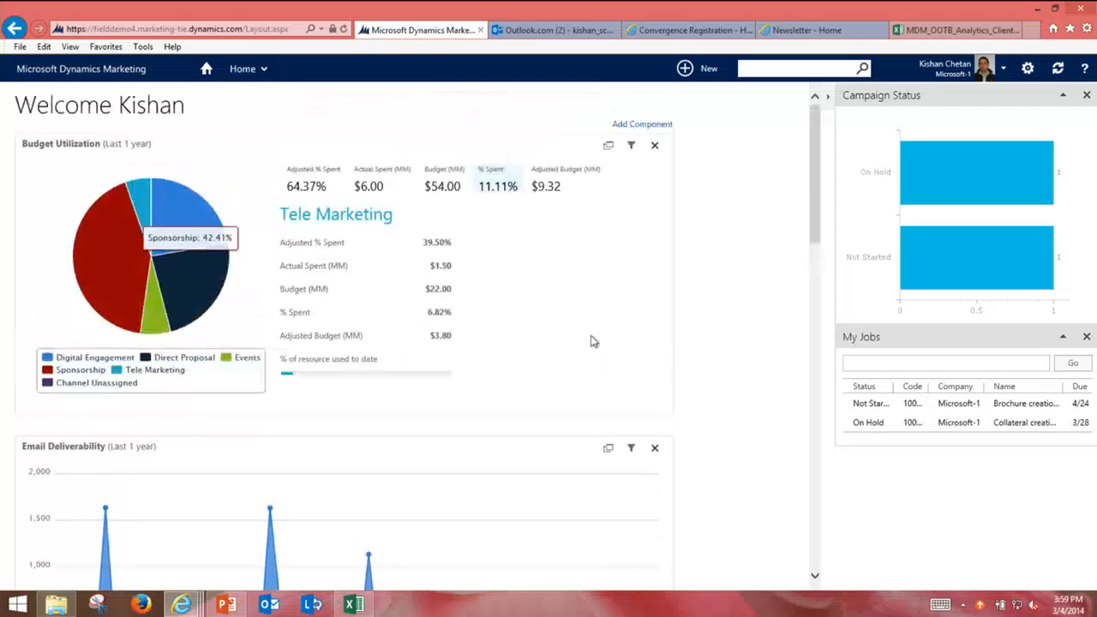
scroll(686, 381, down, 2)
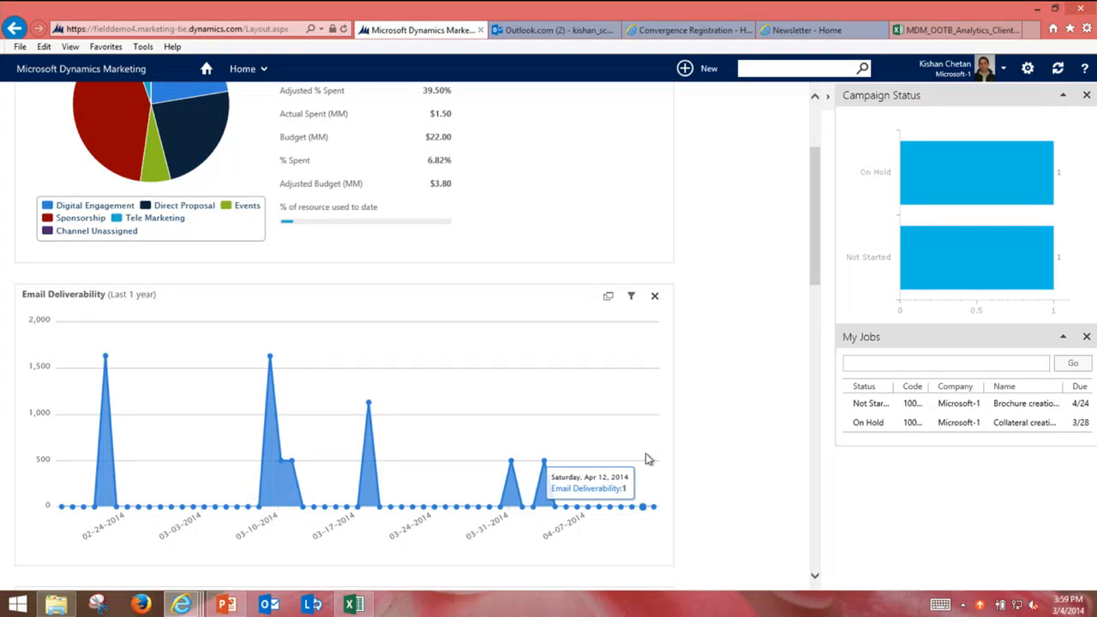
Step: Scroll the dashboard down past Email Deliverability to the File Usage and Lead Performance charts
scroll(648, 459, down, 4)
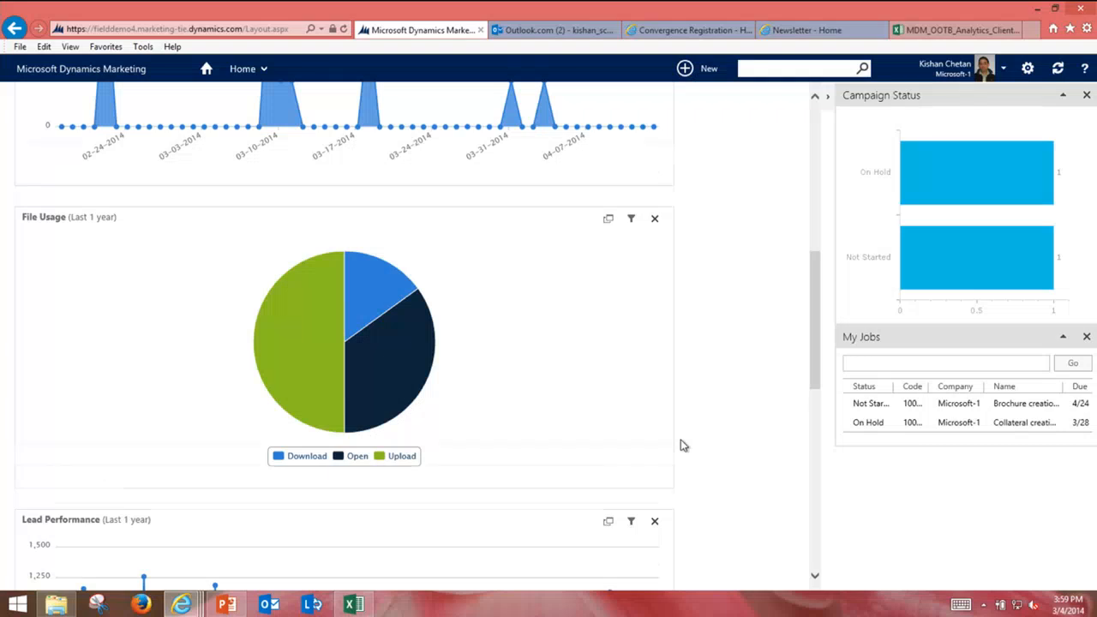
scroll(683, 444, down, 1)
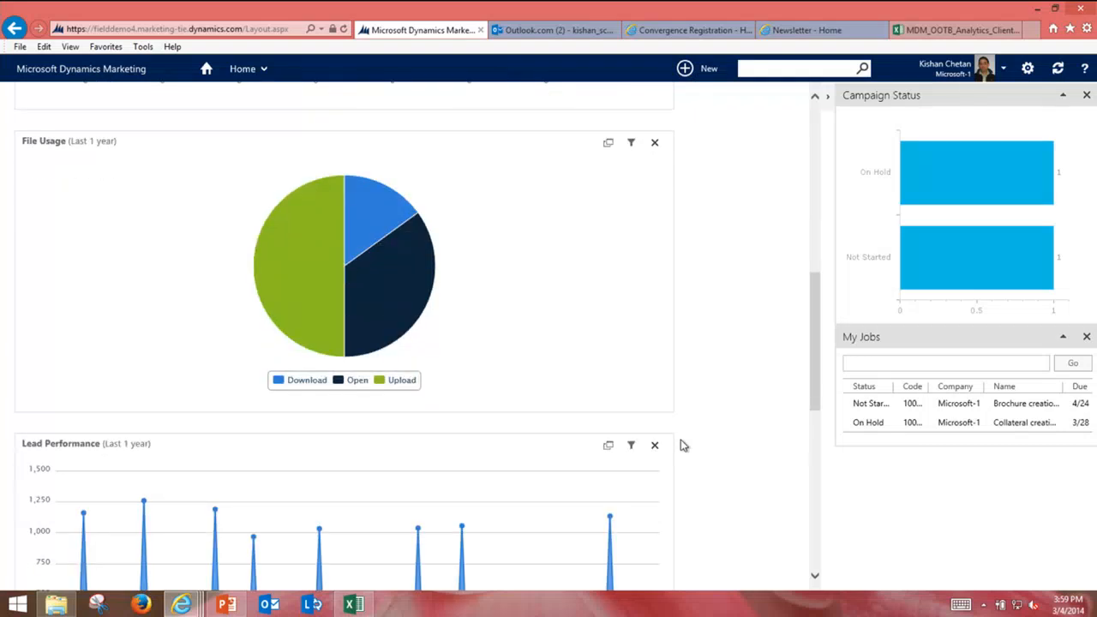
click(631, 143)
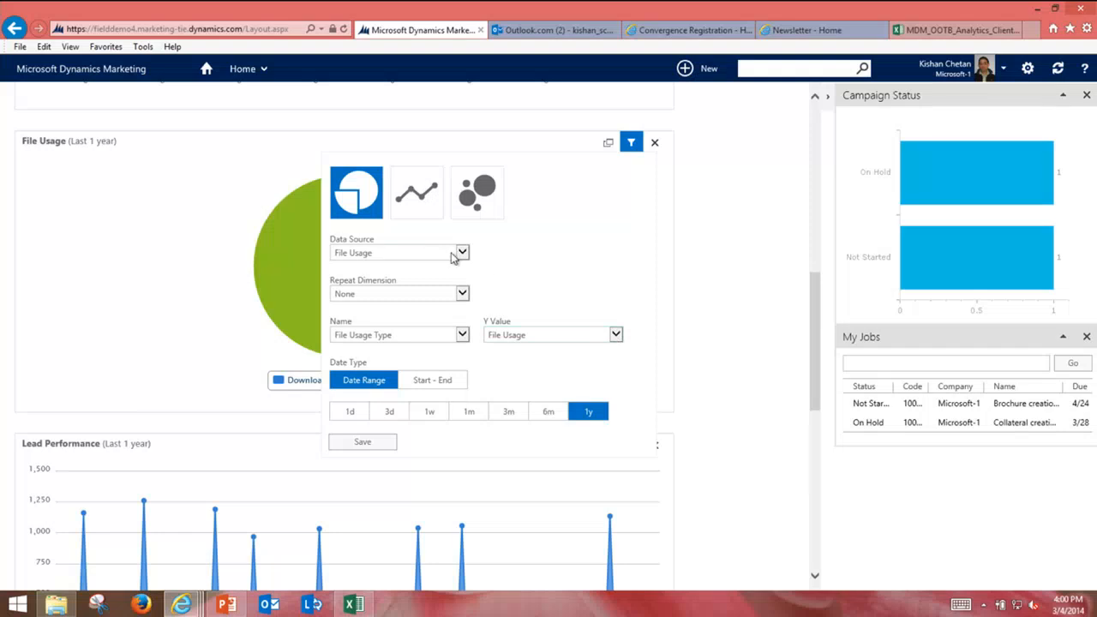
click(415, 211)
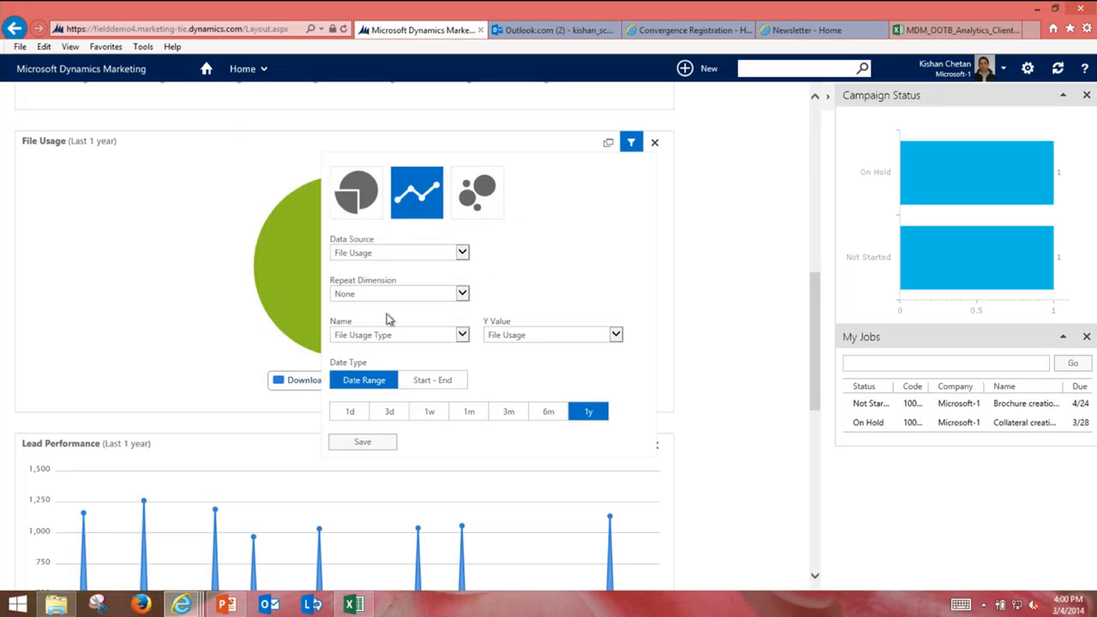
click(363, 442)
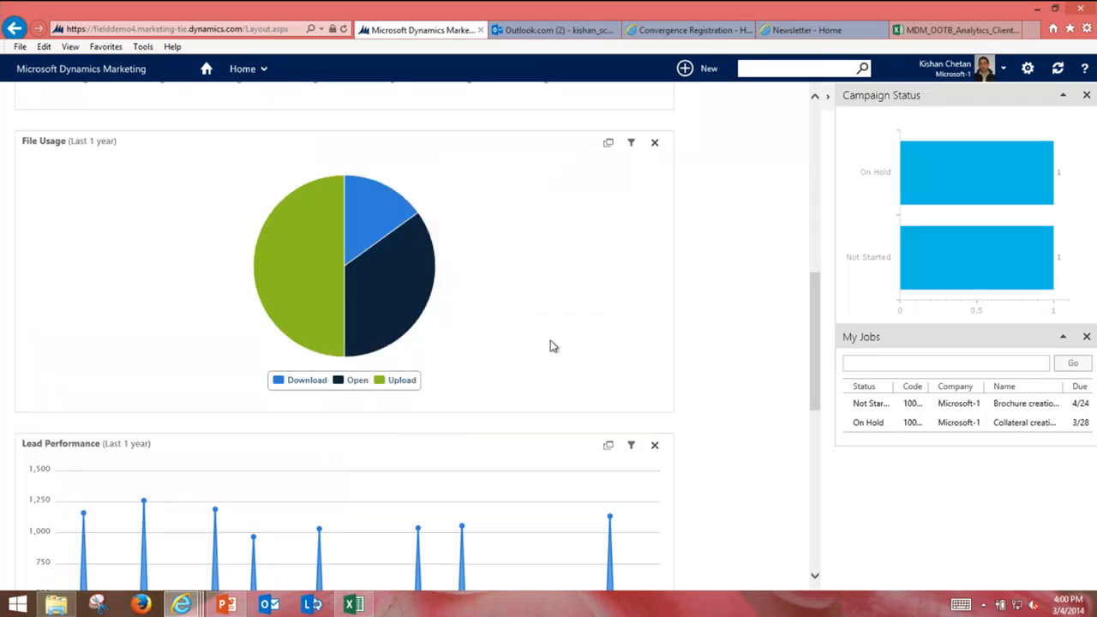
click(630, 143)
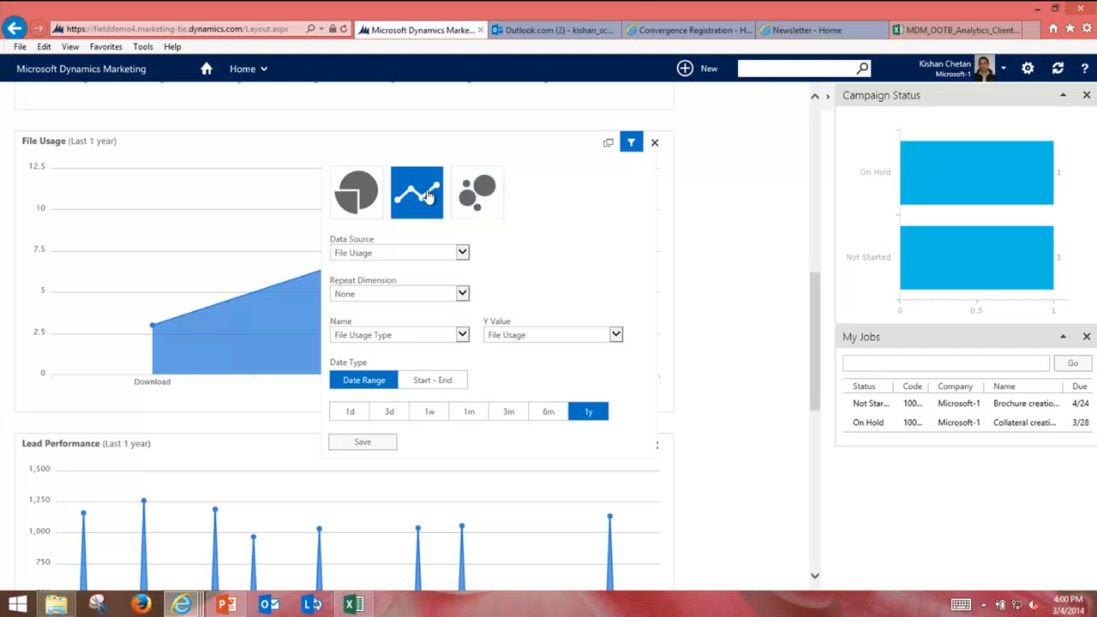
click(354, 199)
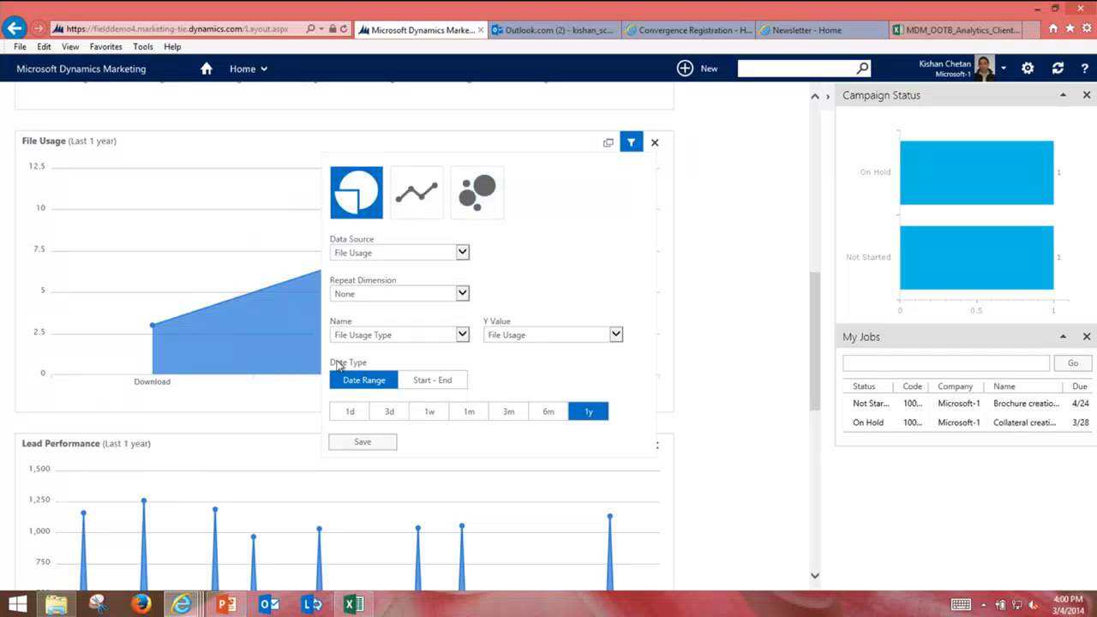
click(348, 445)
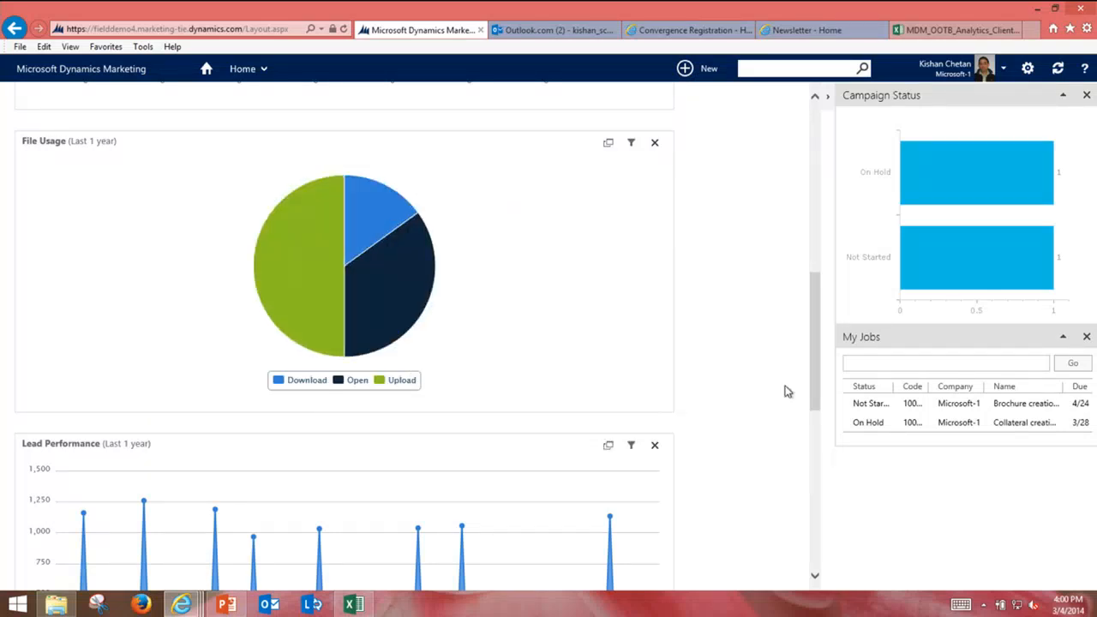
Step: Expand the Divisions component and open its MDM_OOTB_Analytics workbook in Excel Online
scroll(781, 386, down, 5)
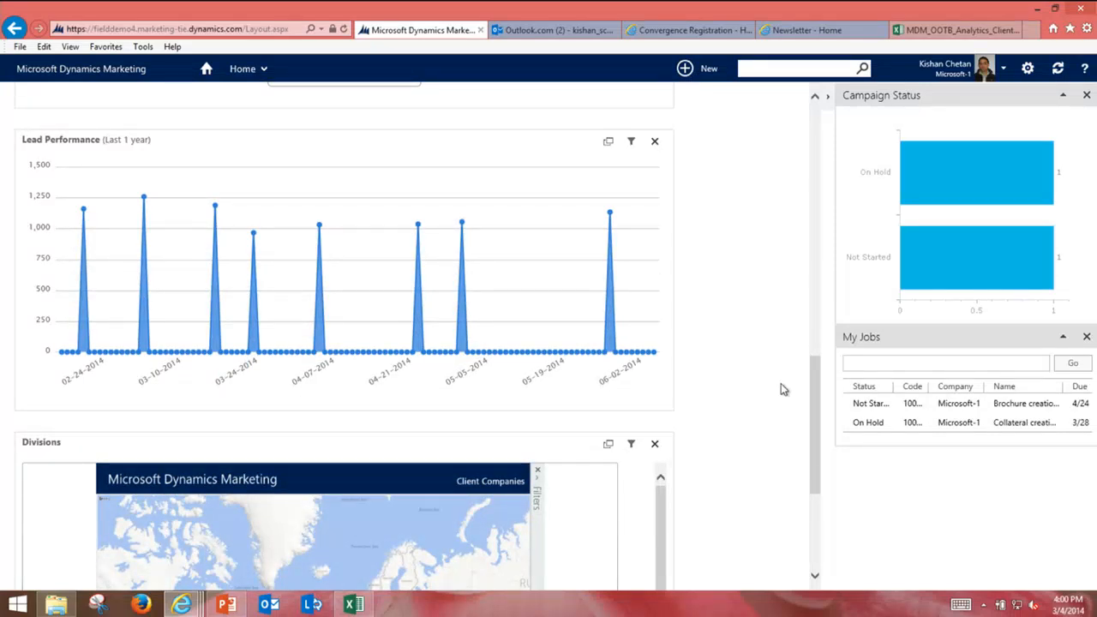
scroll(781, 384, down, 4)
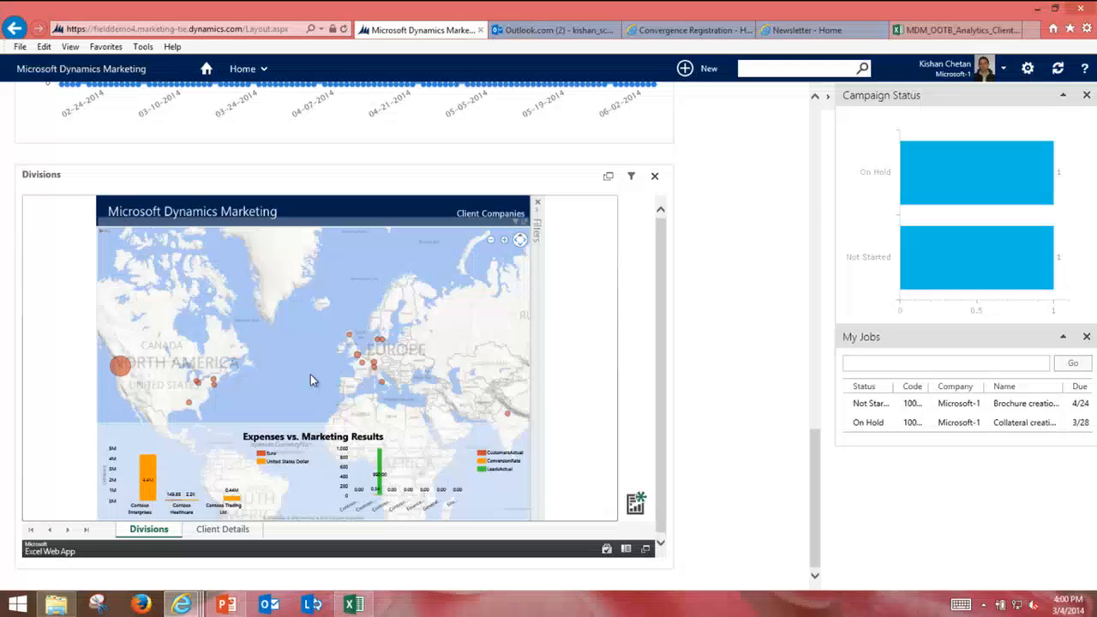
click(607, 176)
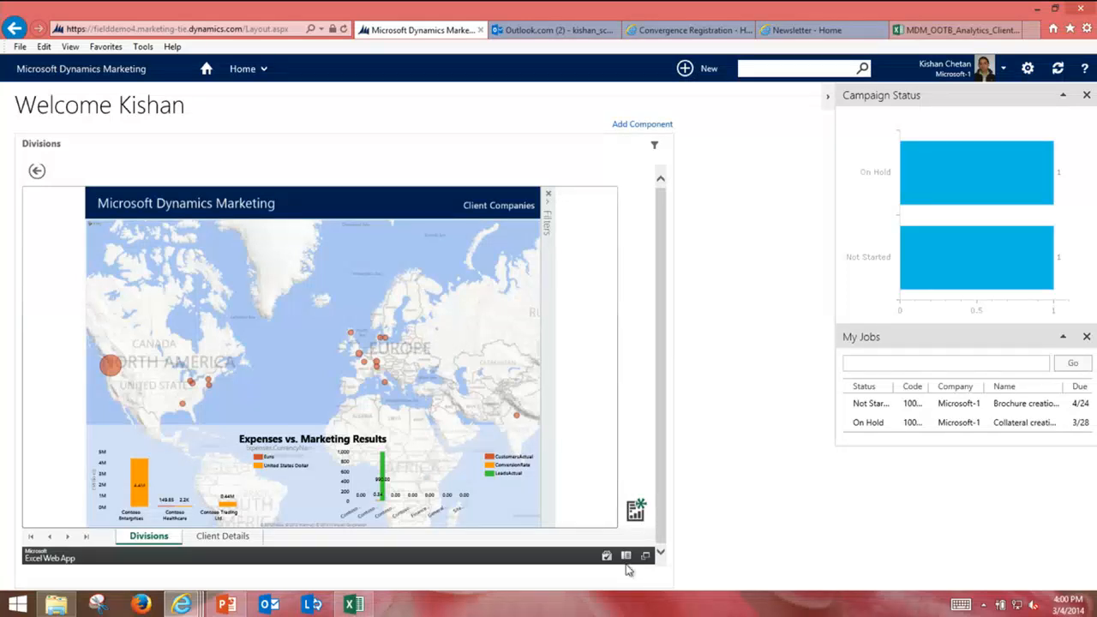
click(966, 39)
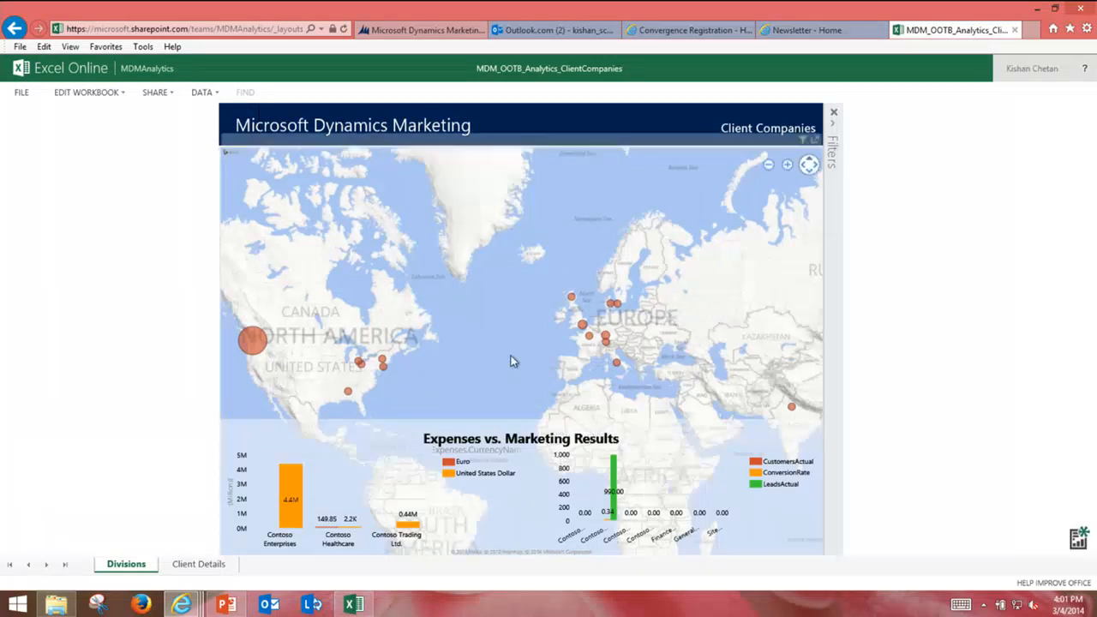
Step: Zoom the Client Companies map out one step and return to the Dynamics Marketing tab
scroll(514, 360, down, 2)
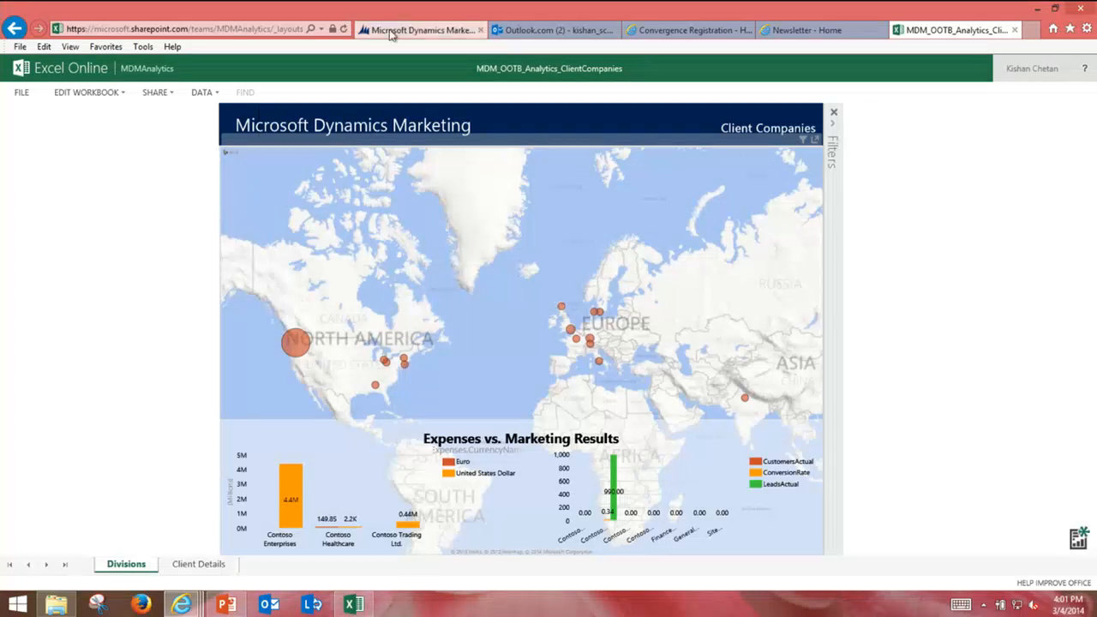
click(420, 30)
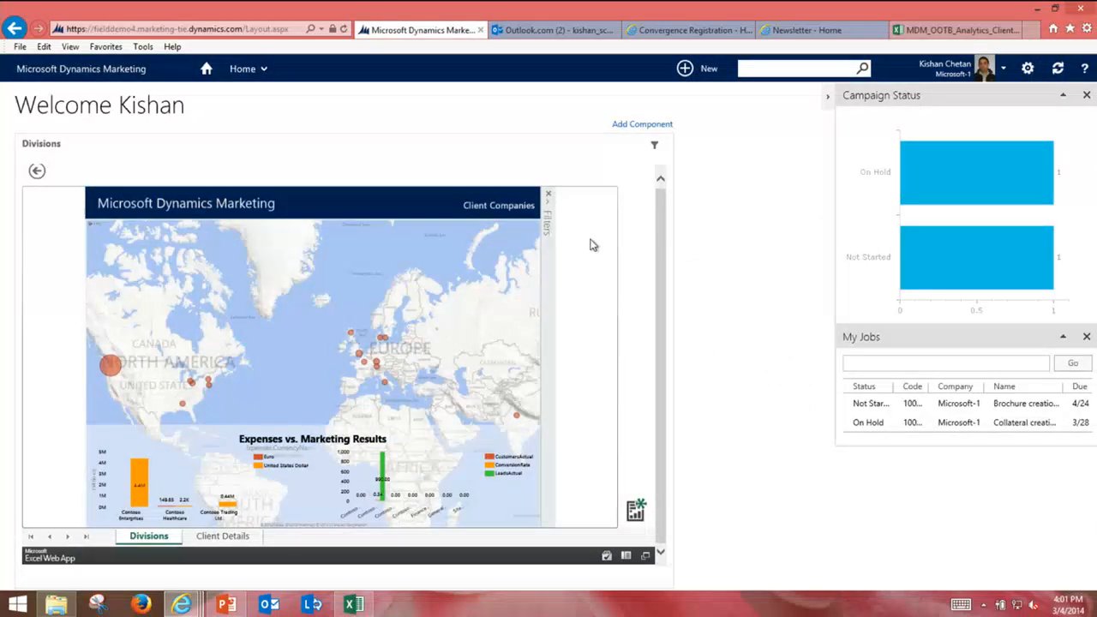
Step: Collapse the Divisions view and show the area tiles from the Home menu
click(34, 172)
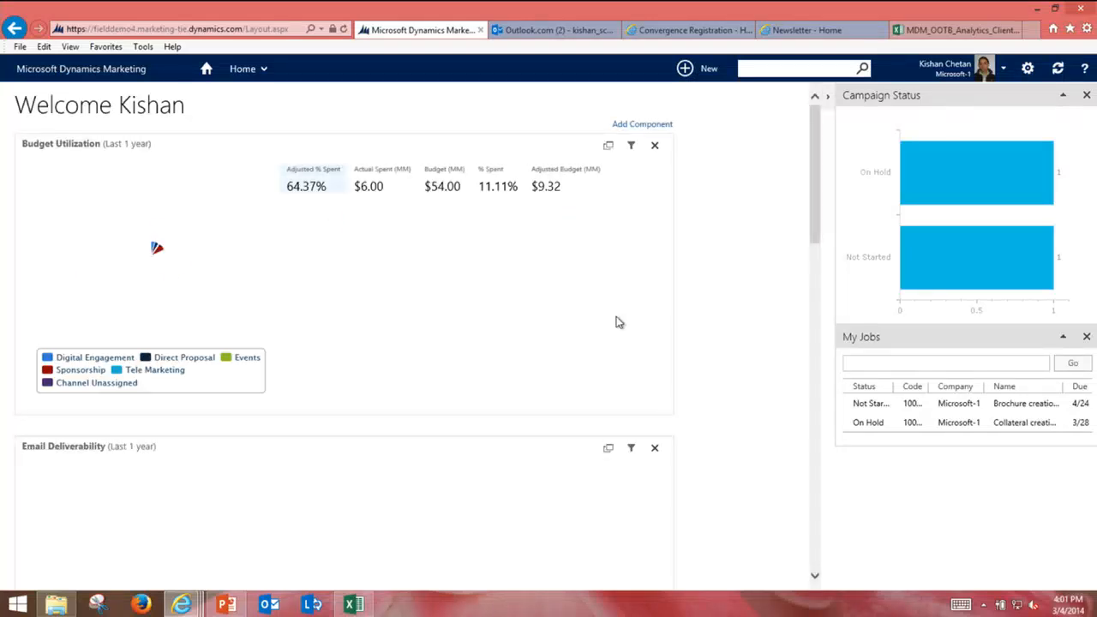
scroll(619, 319, down, 5)
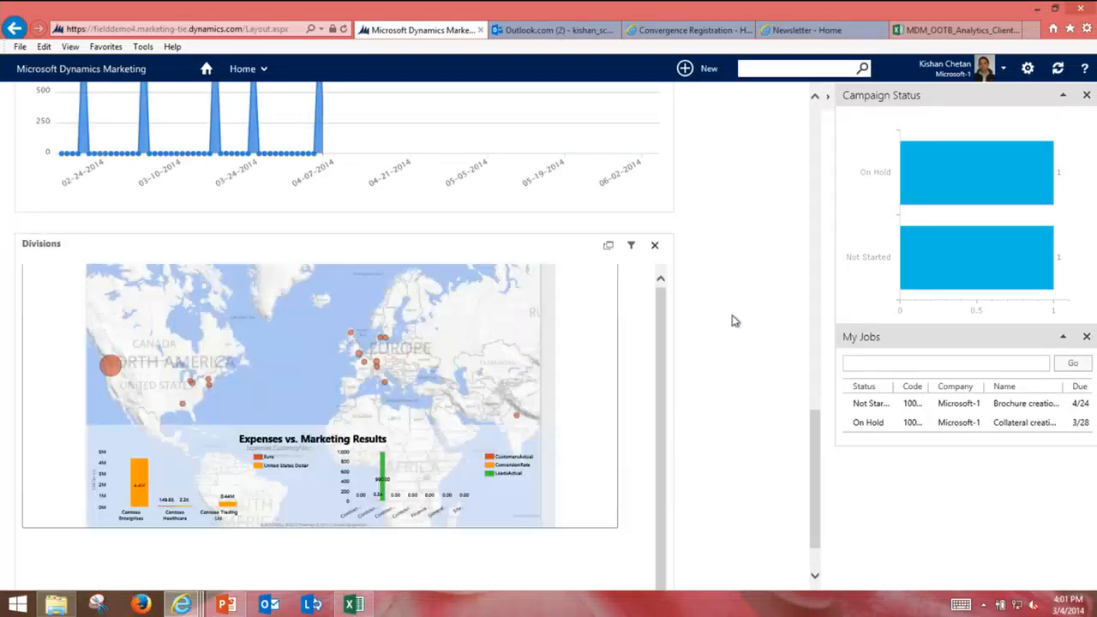
scroll(752, 317, up, 10)
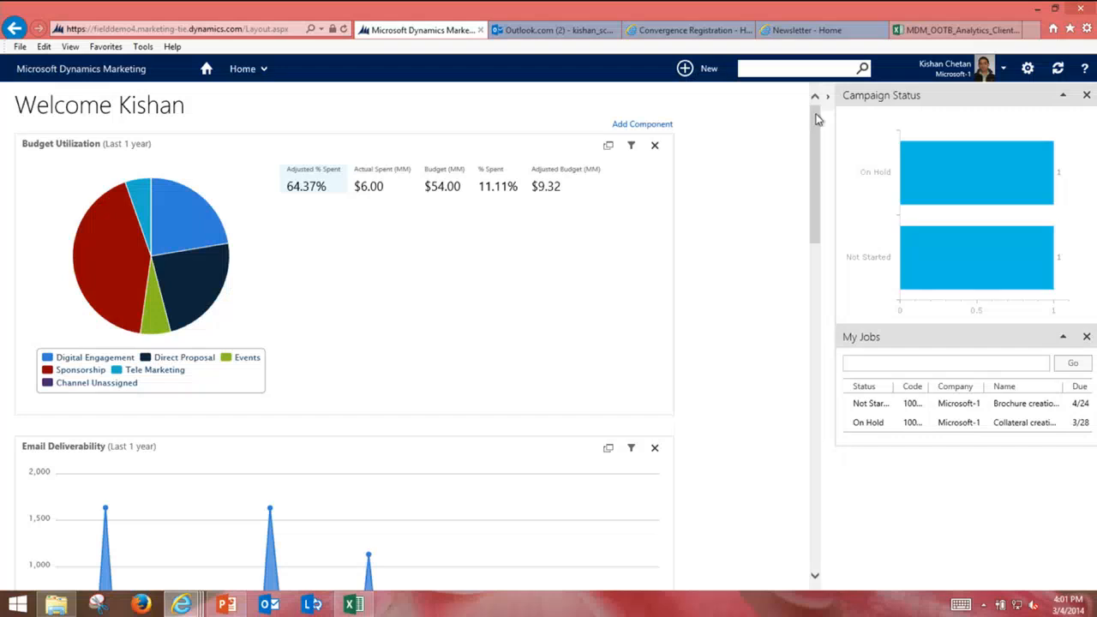
click(265, 72)
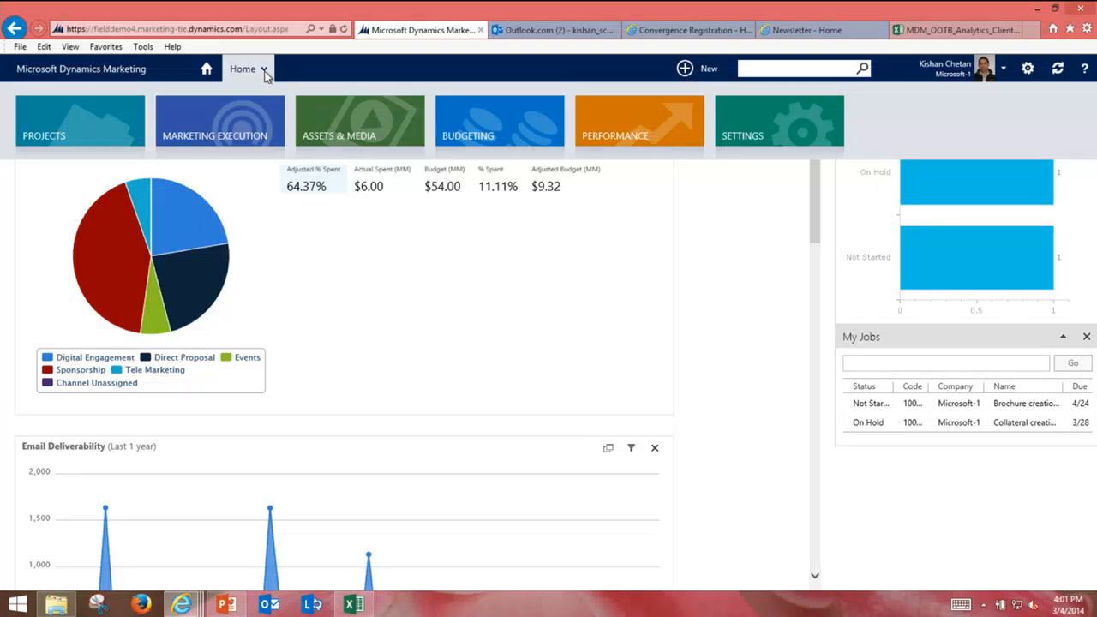
Step: Browse the Projects, Marketing Execution, Assets & Media, Budgeting and Performance area menus
click(78, 144)
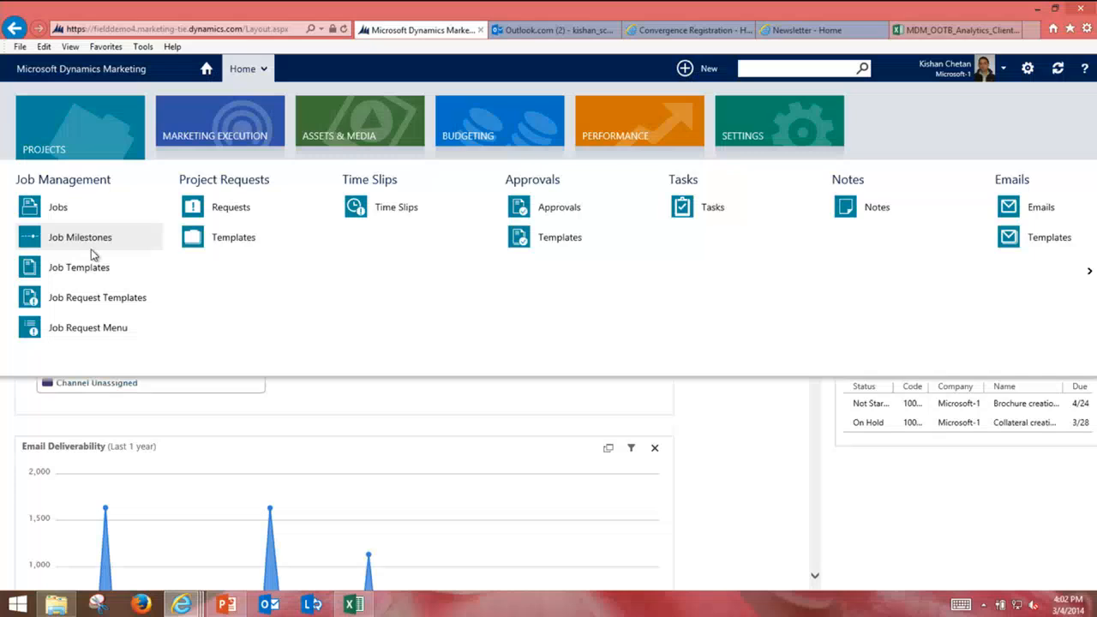
click(220, 127)
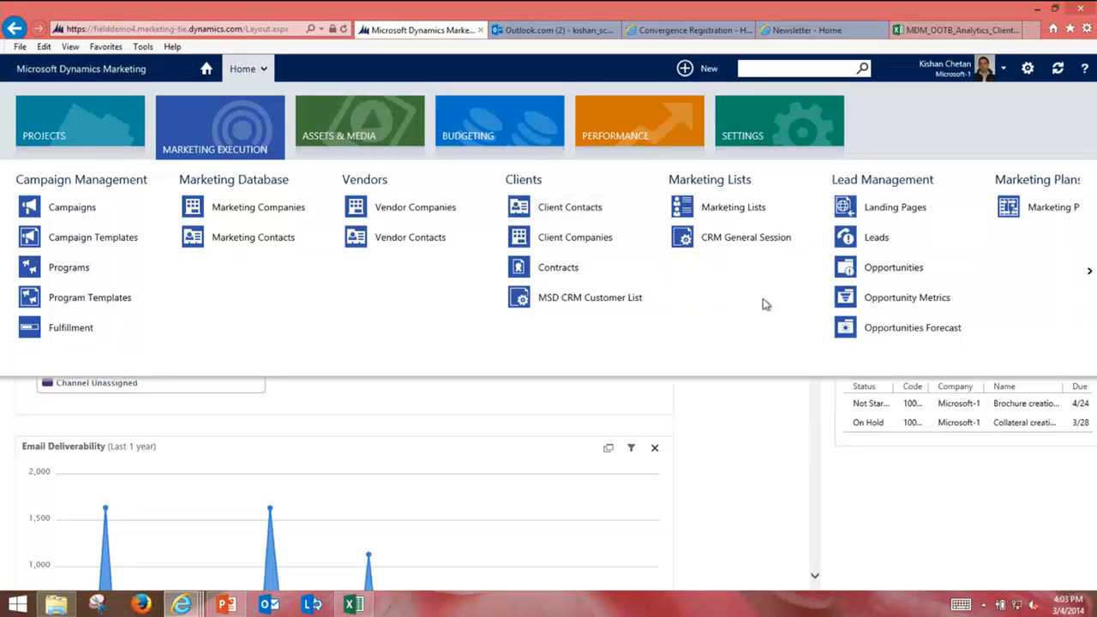
click(1090, 273)
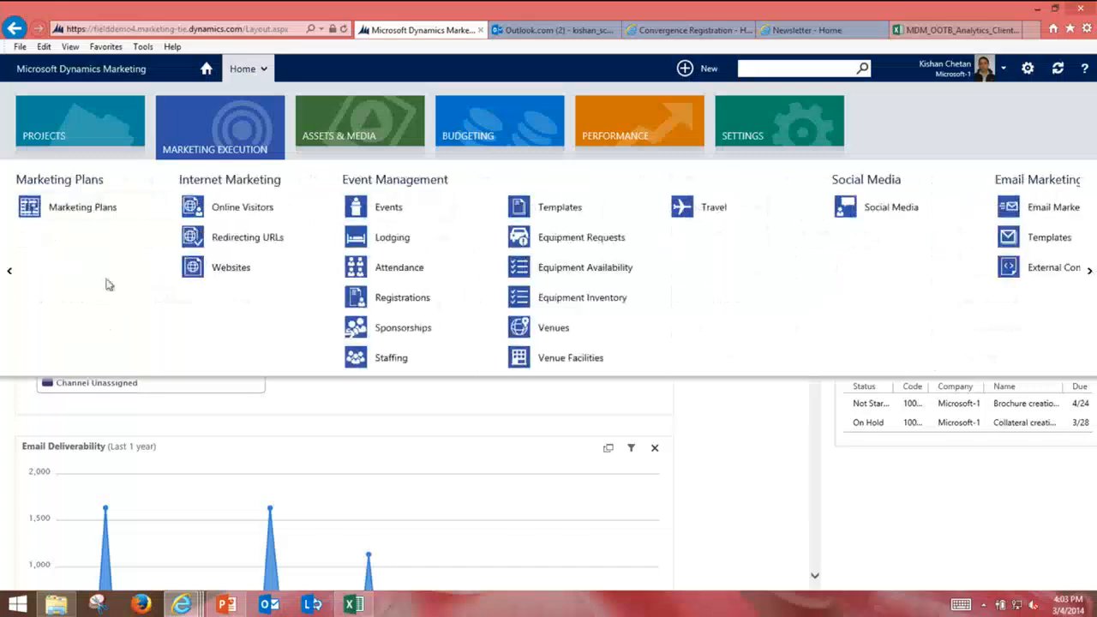
click(5, 275)
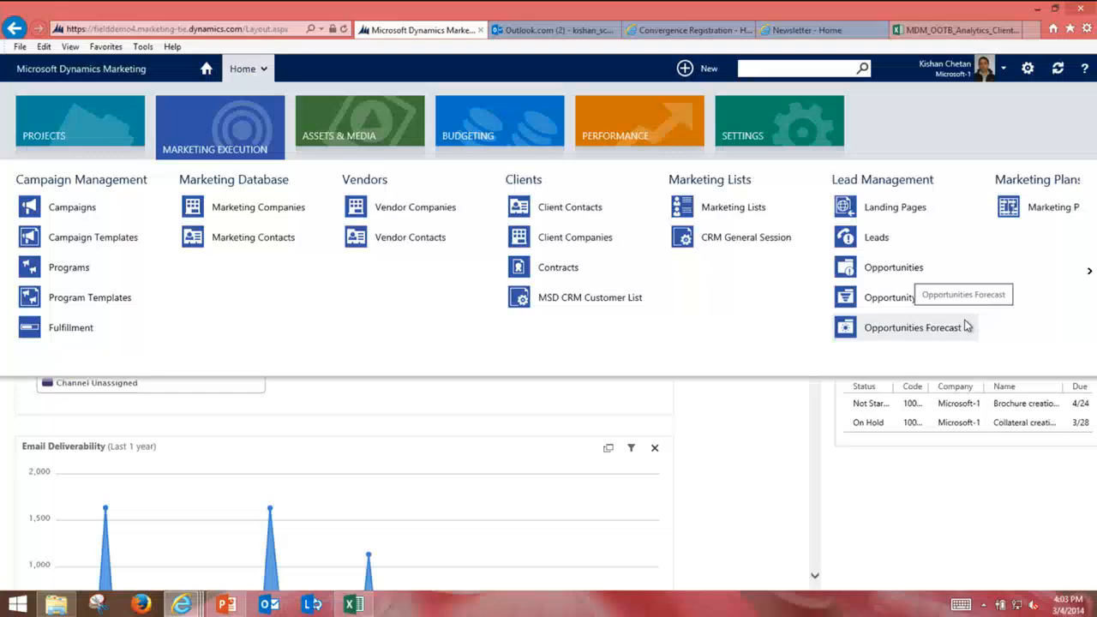
click(1089, 272)
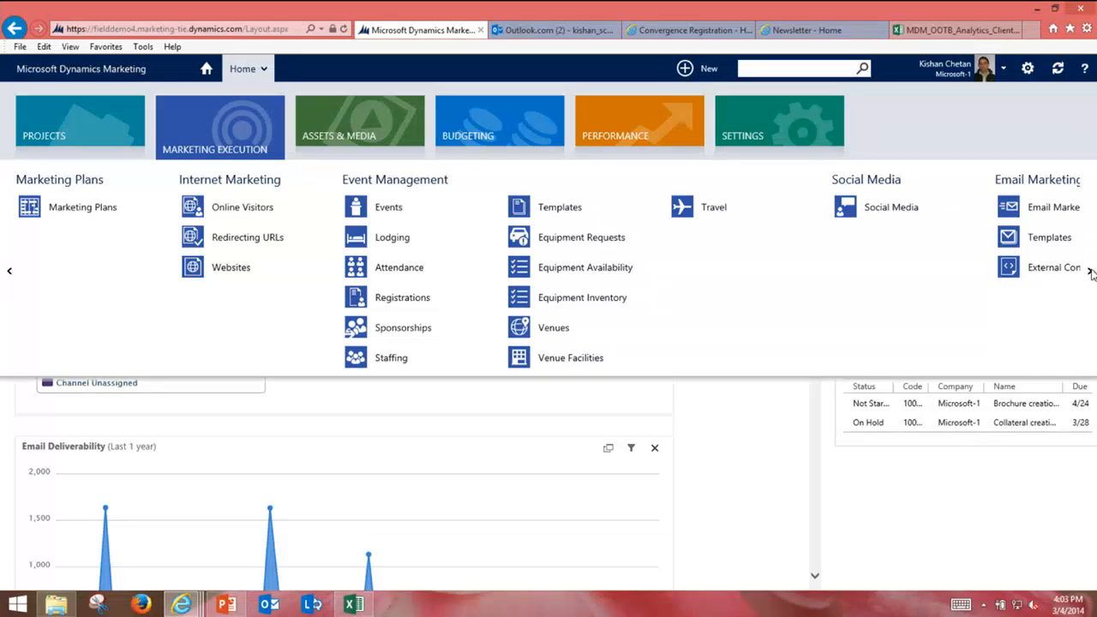
click(380, 125)
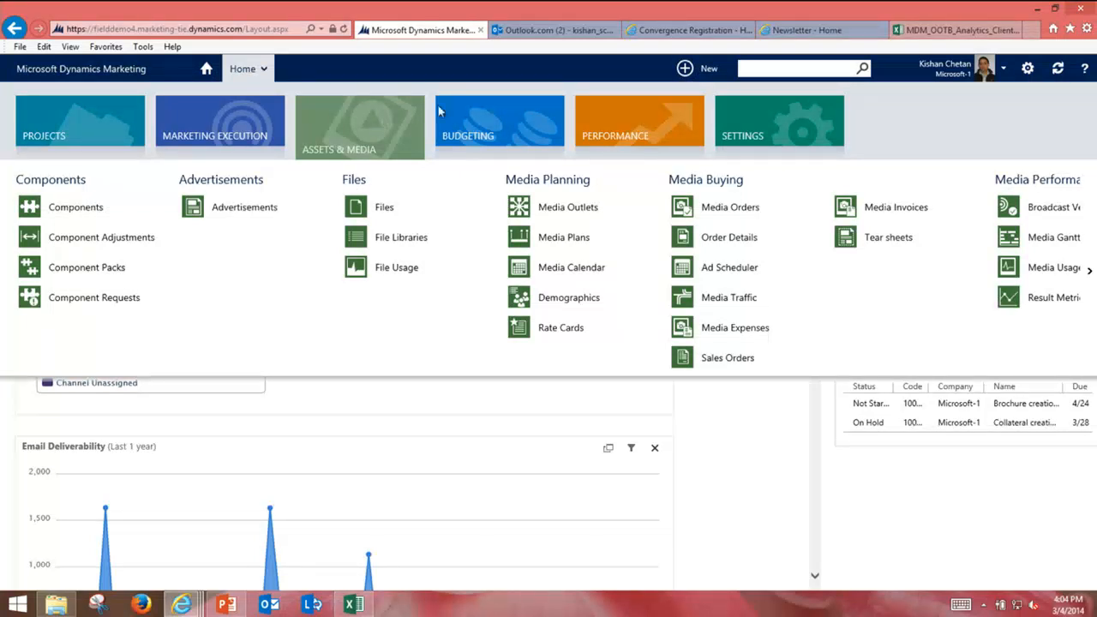
click(498, 108)
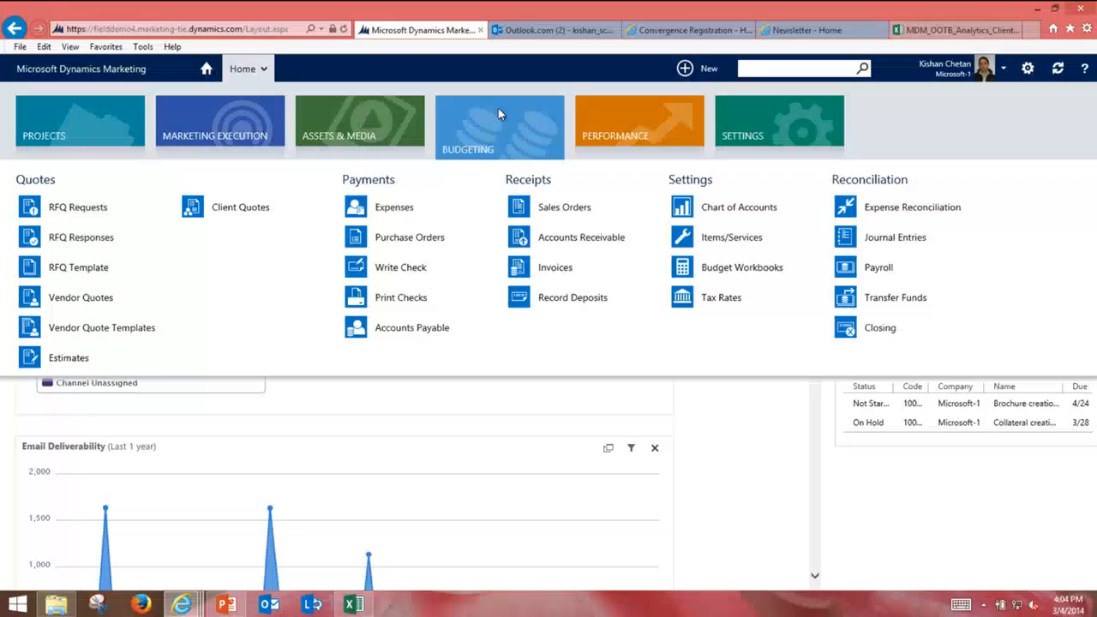
click(588, 110)
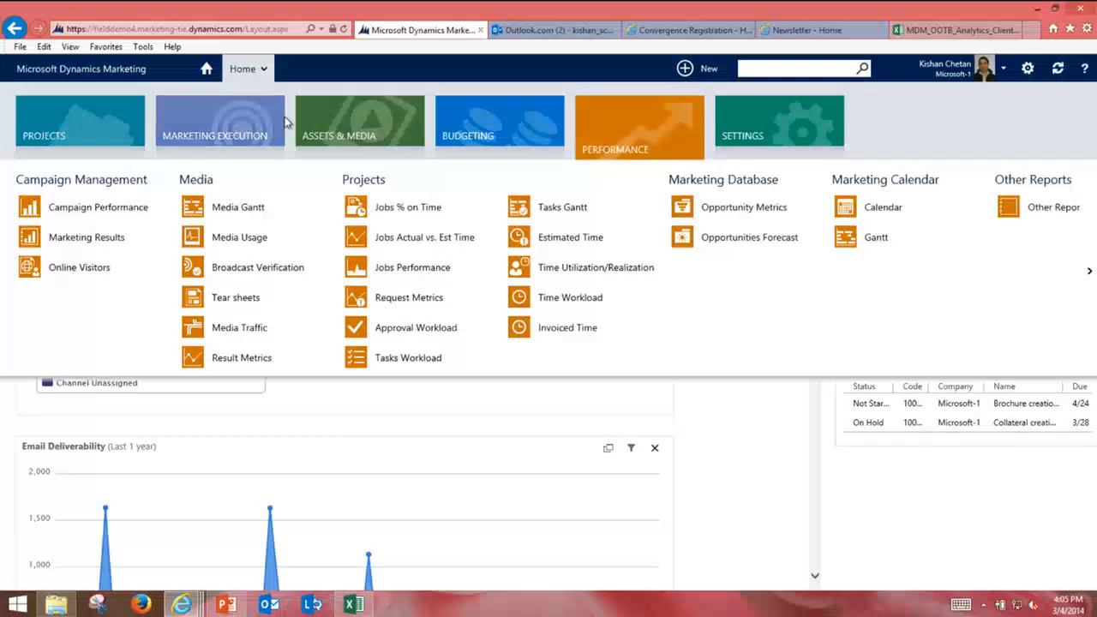
Step: Open the Convergence: Dynamics Marketing campaign, hide the side panel, and show its Automation canvas
mouse_move(253, 124)
click(96, 211)
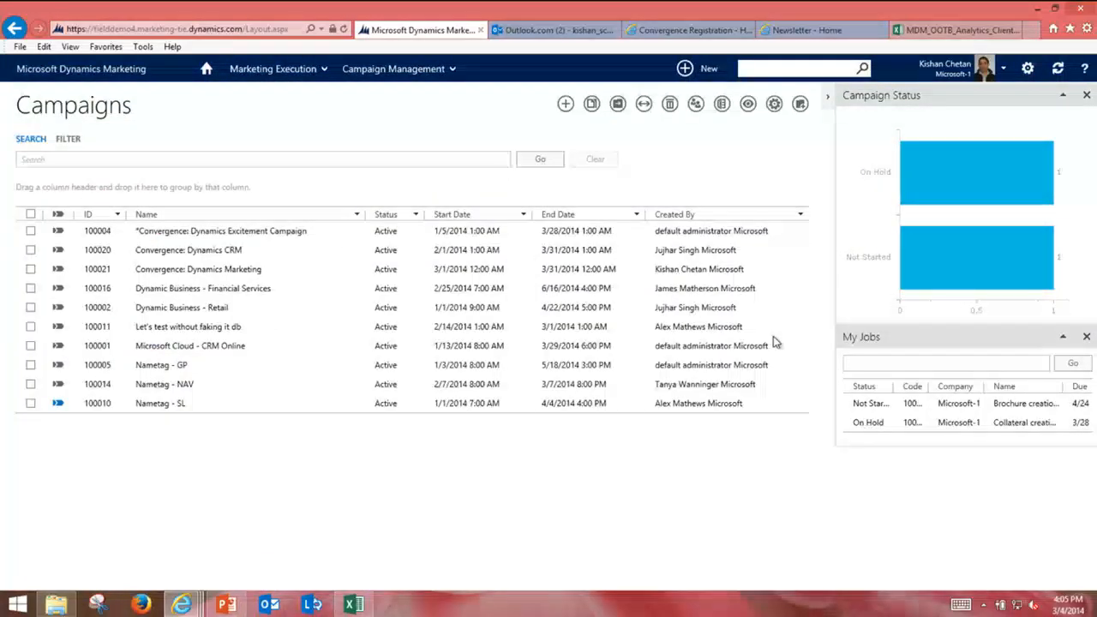
click(176, 269)
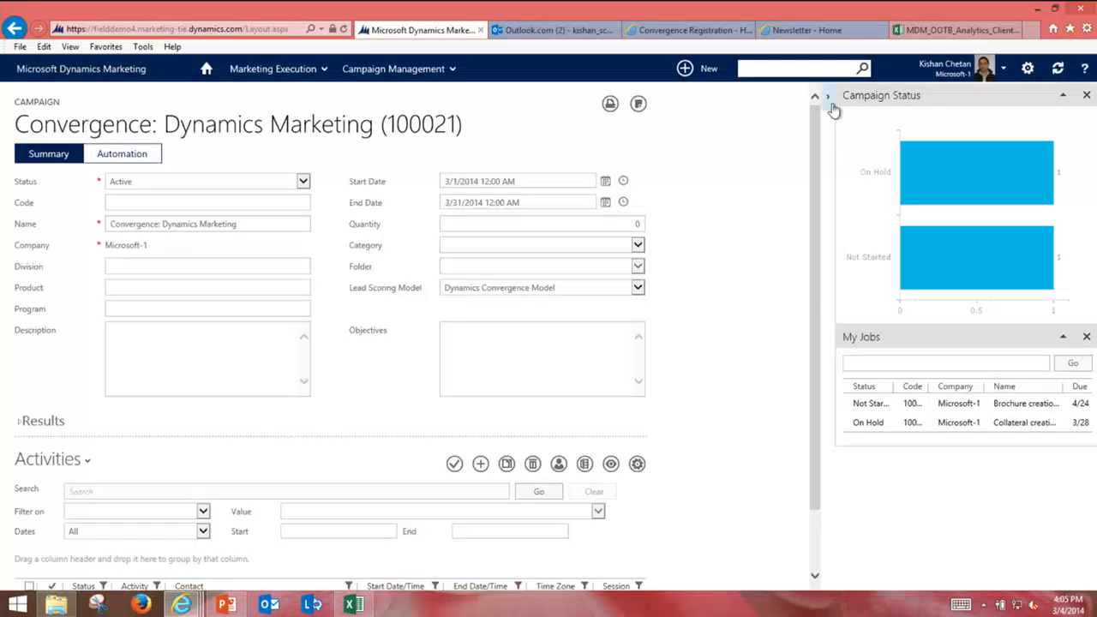
click(833, 108)
click(107, 159)
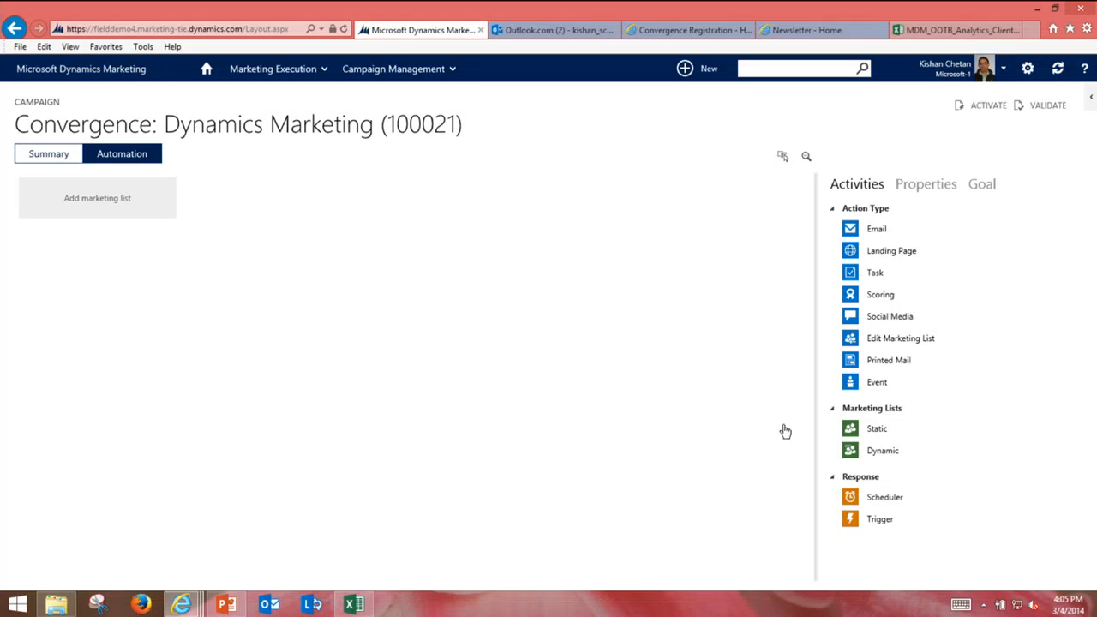
Step: Chain a dynamic list, email, landing page and trigger on the canvas
drag(850, 450, 122, 196)
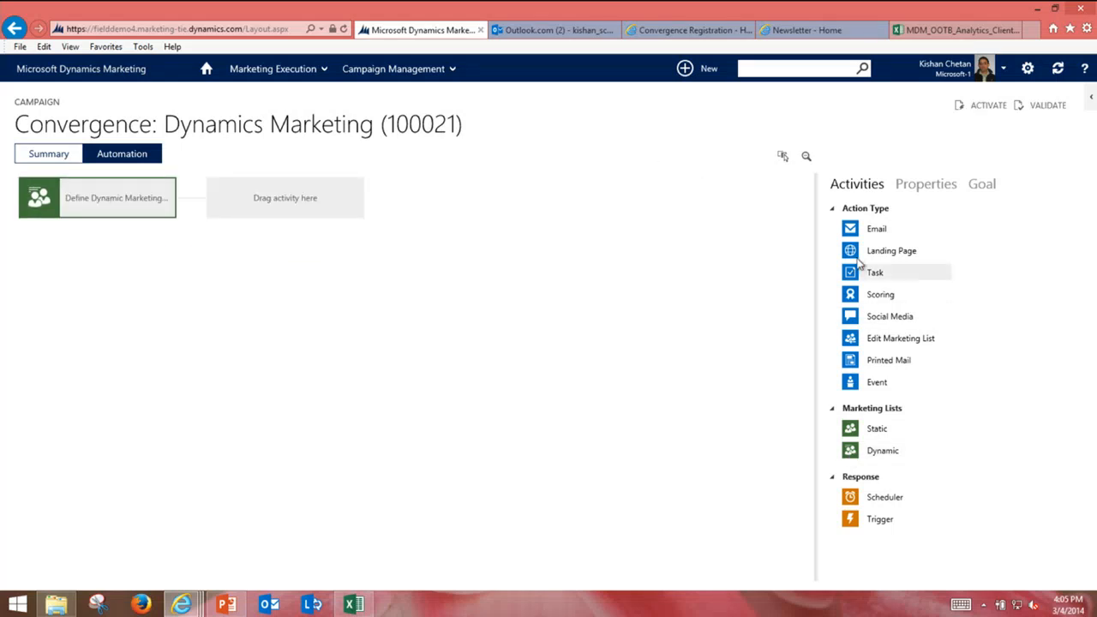
drag(857, 229, 252, 196)
drag(850, 251, 262, 189)
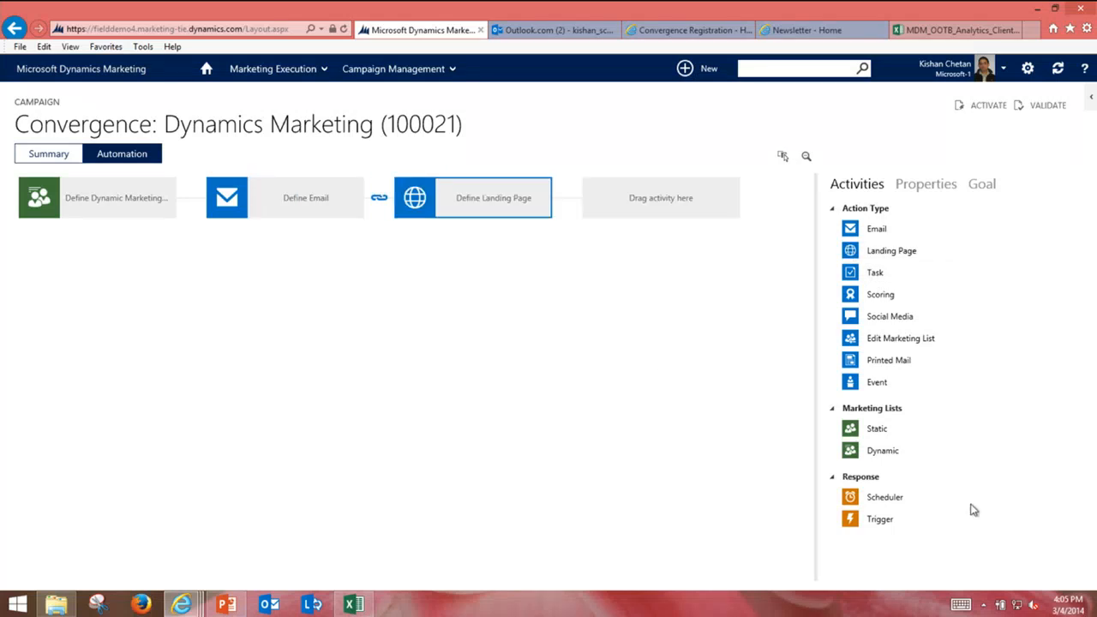
drag(852, 519, 609, 201)
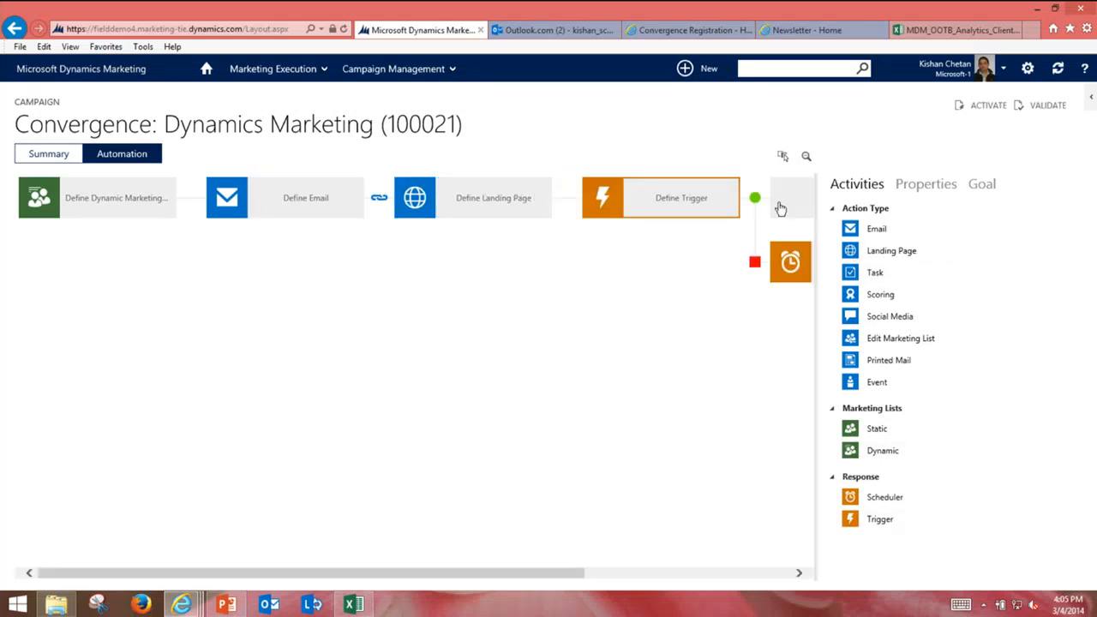
click(806, 155)
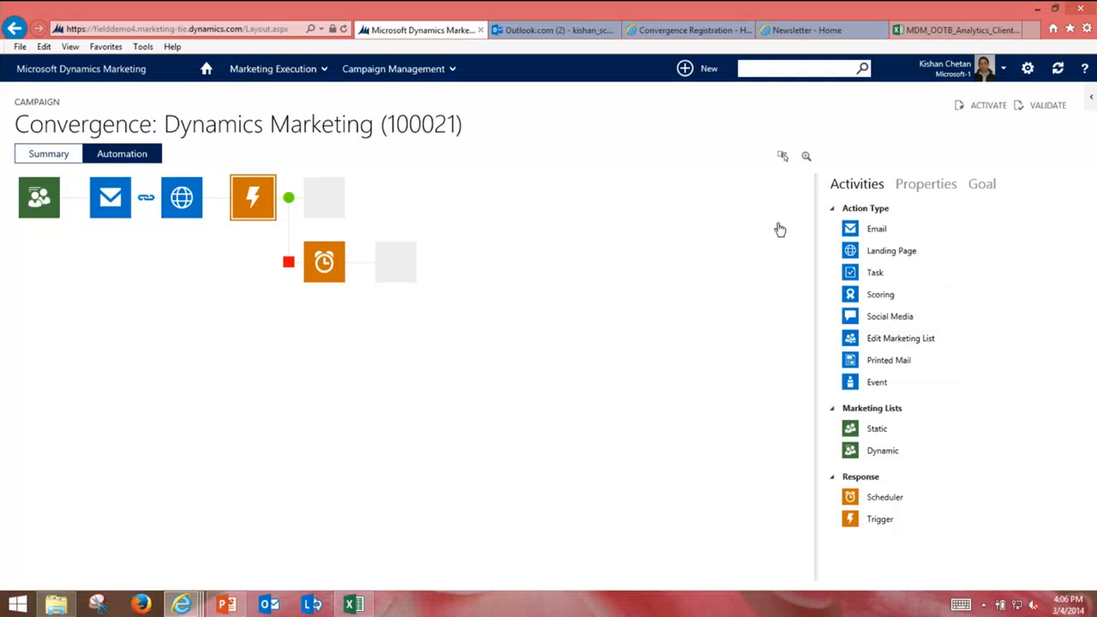
Step: Add email, landing page, event, printed mail, scoring and task steps on the trigger's success branch
drag(864, 228, 324, 197)
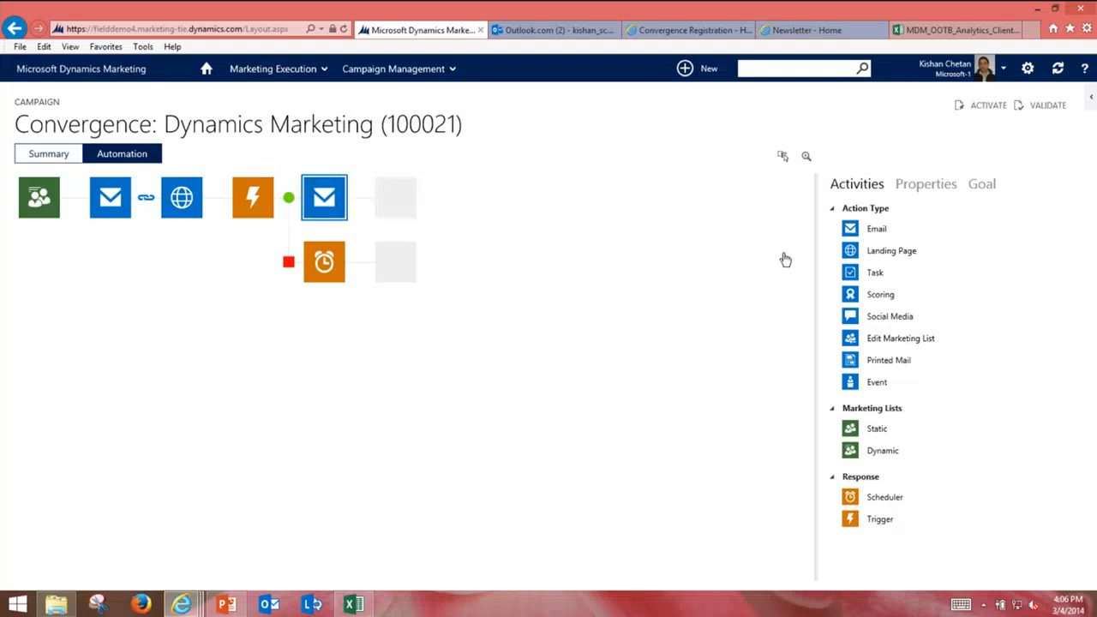
drag(854, 257, 330, 199)
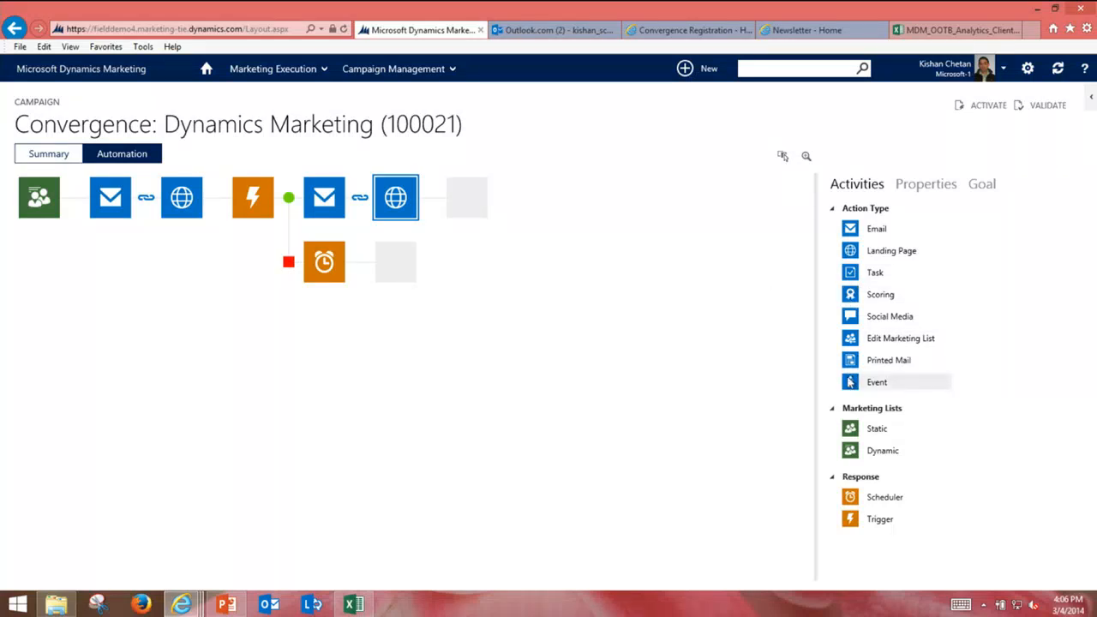
drag(849, 382, 463, 190)
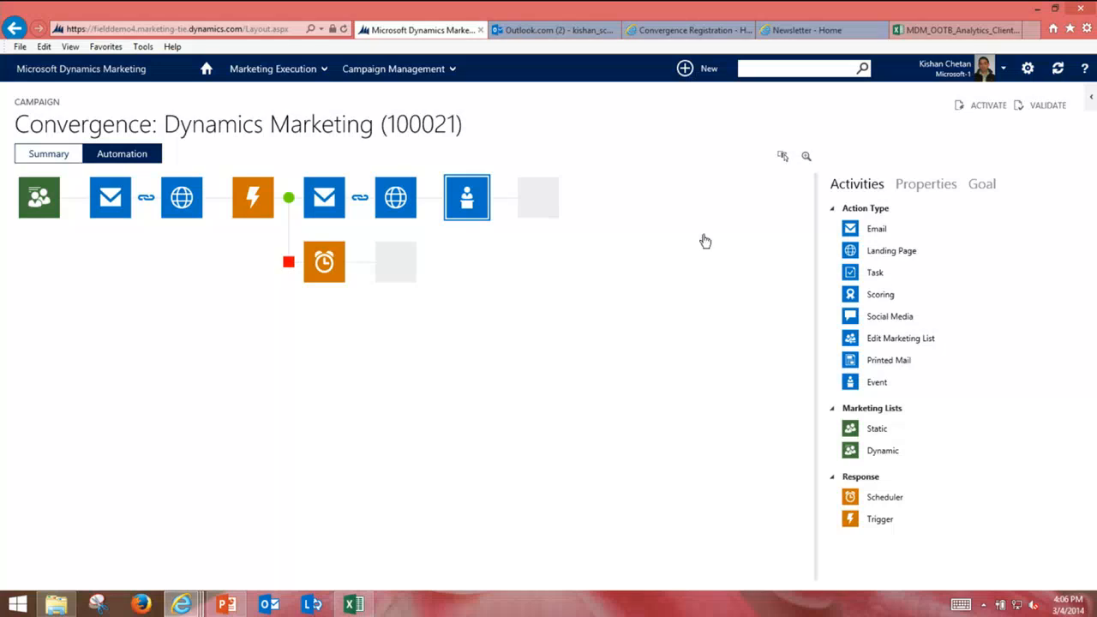
drag(858, 366, 527, 198)
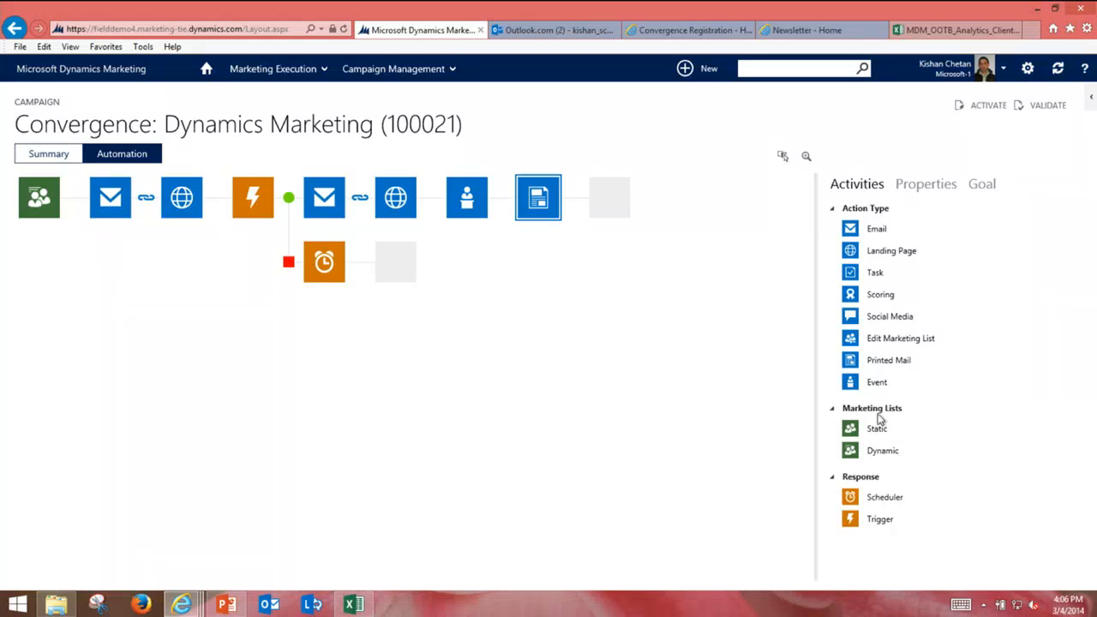
drag(851, 295, 611, 199)
drag(849, 273, 681, 199)
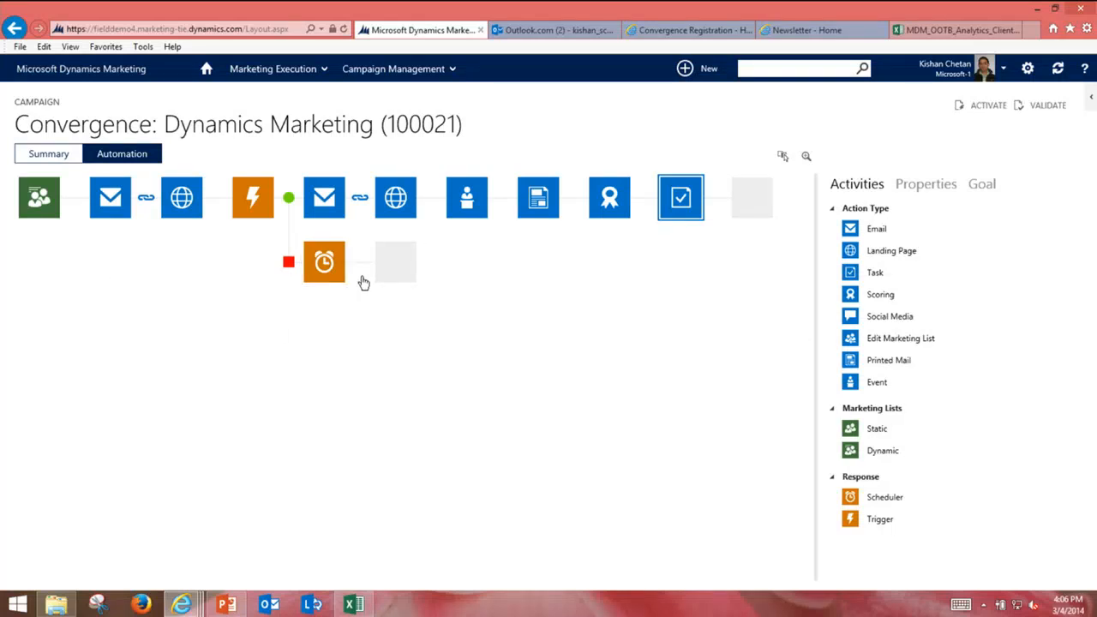
Step: Copy the first email and landing page steps and paste them after the scheduler
click(780, 157)
drag(200, 232, 108, 194)
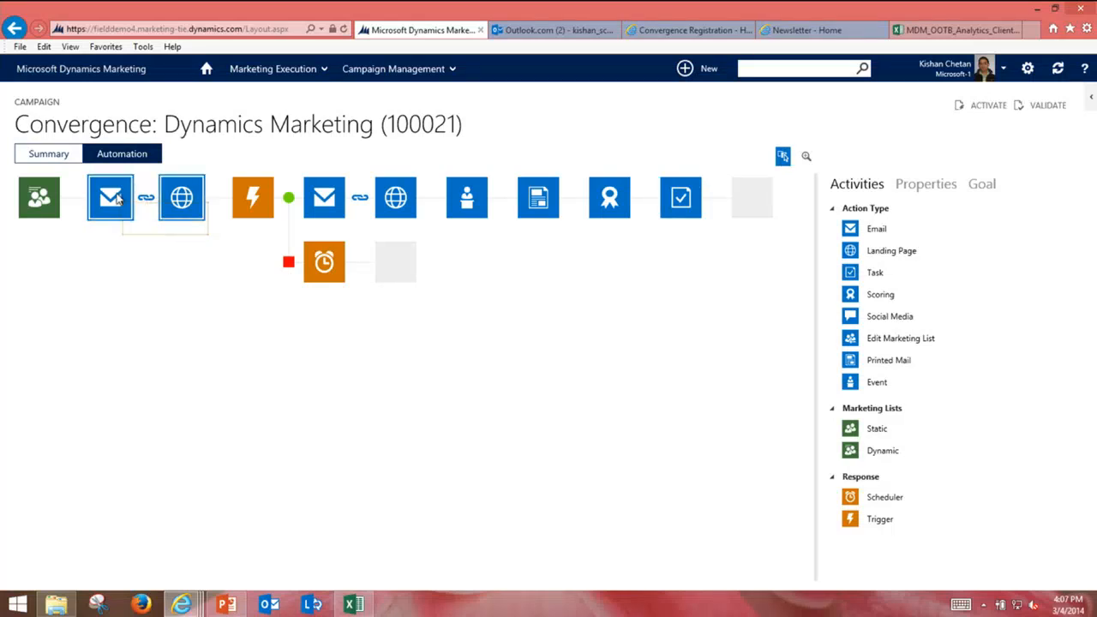
right_click(108, 194)
click(125, 233)
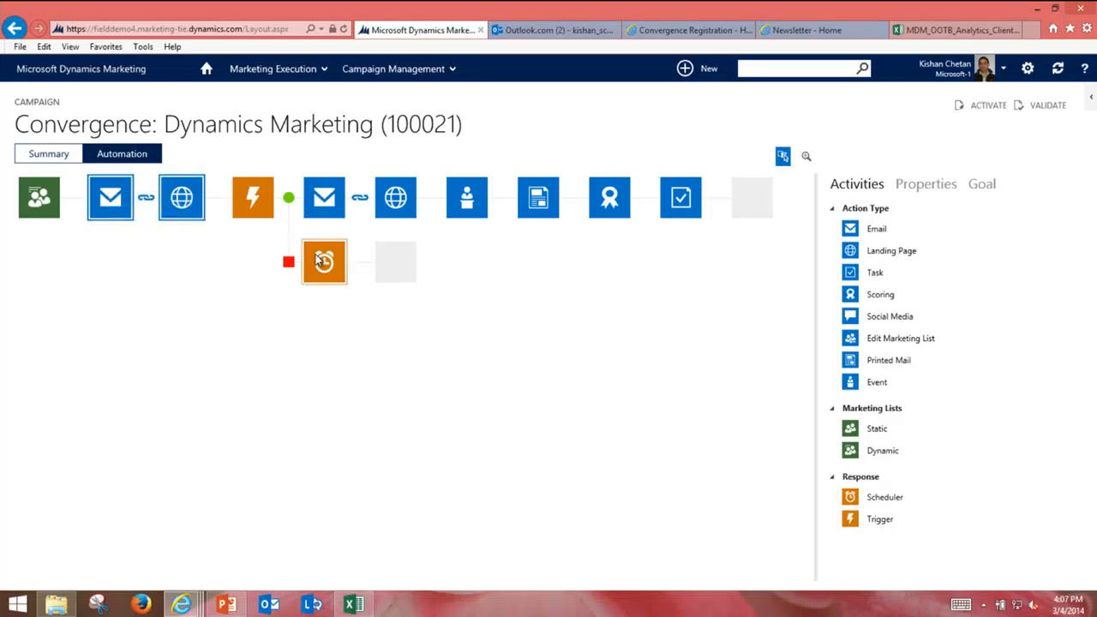
right_click(317, 257)
click(351, 317)
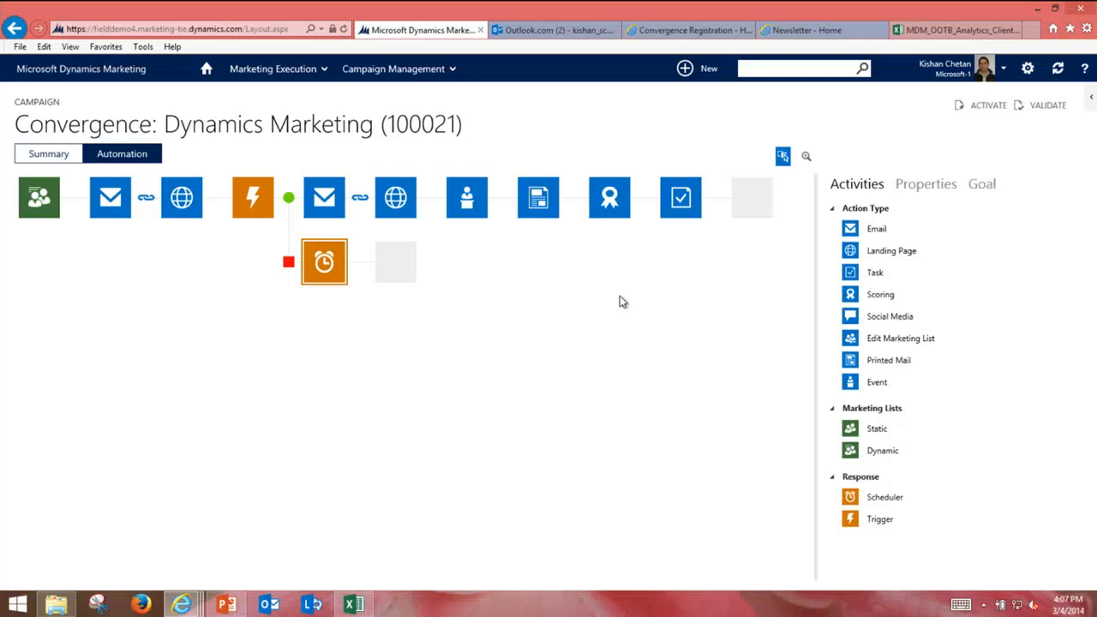
Step: Add a trigger to the second row and paste the six copied top-row steps after it
drag(851, 521, 539, 262)
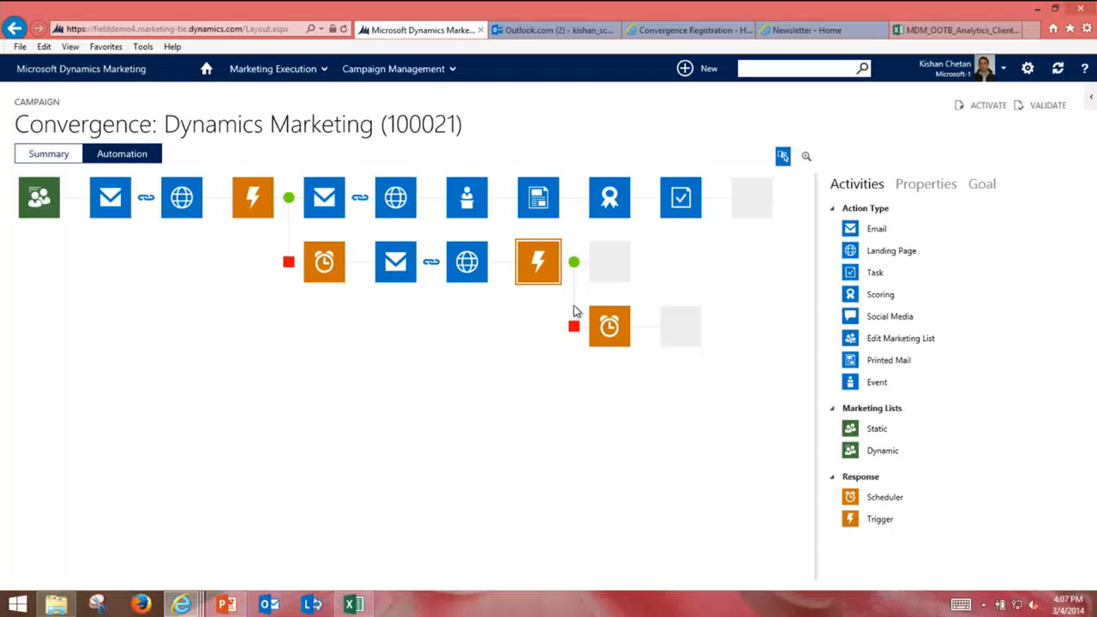
drag(711, 232, 329, 204)
right_click(329, 204)
click(340, 233)
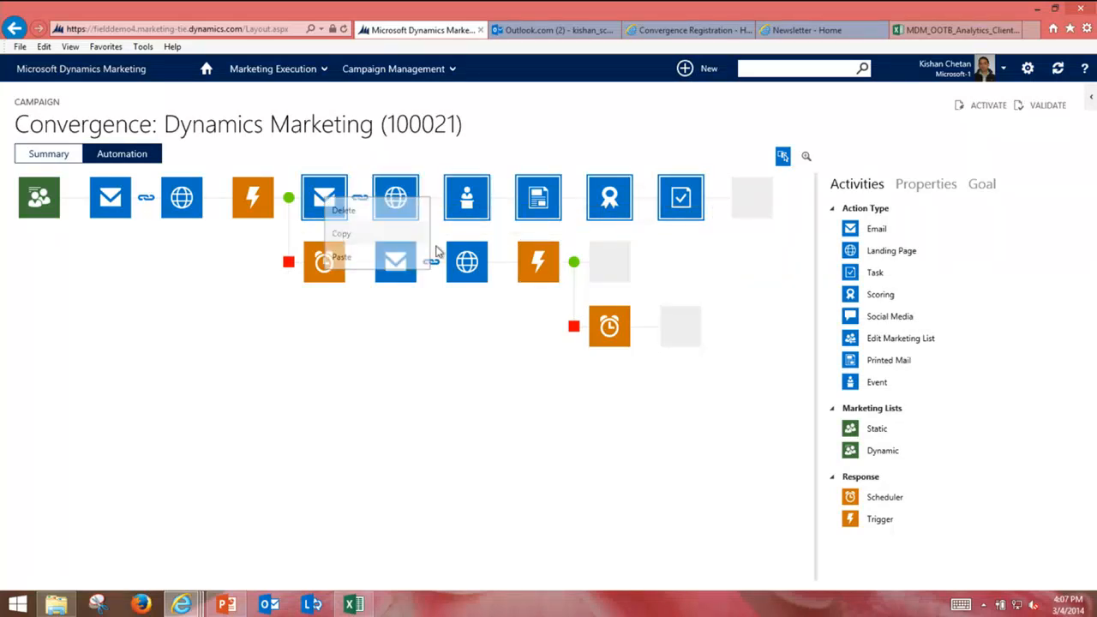
right_click(535, 264)
click(551, 321)
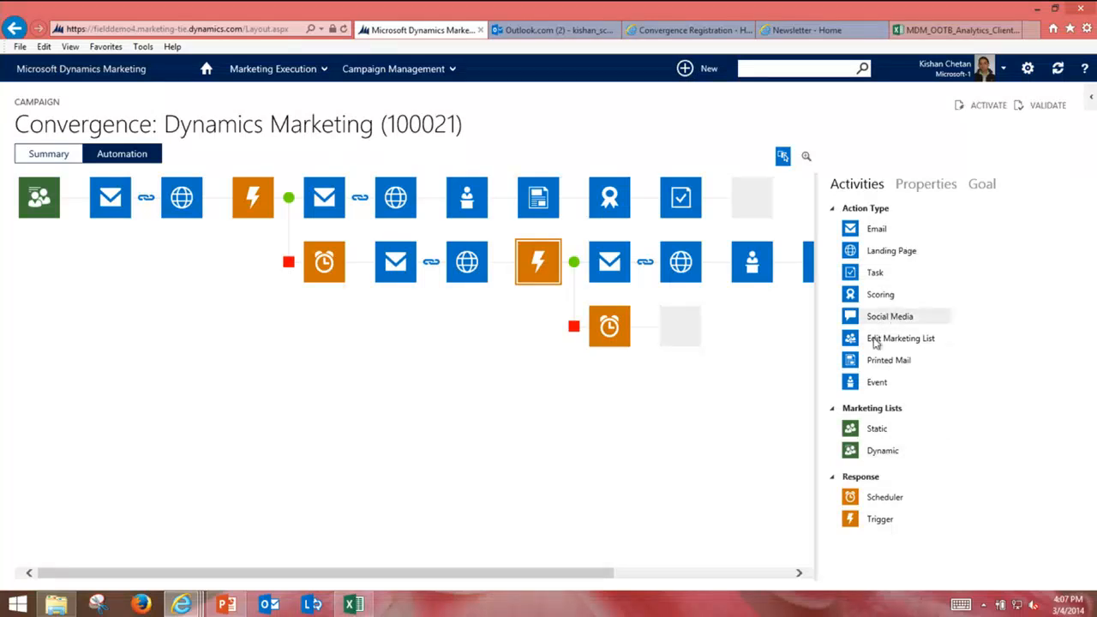
drag(891, 338, 639, 326)
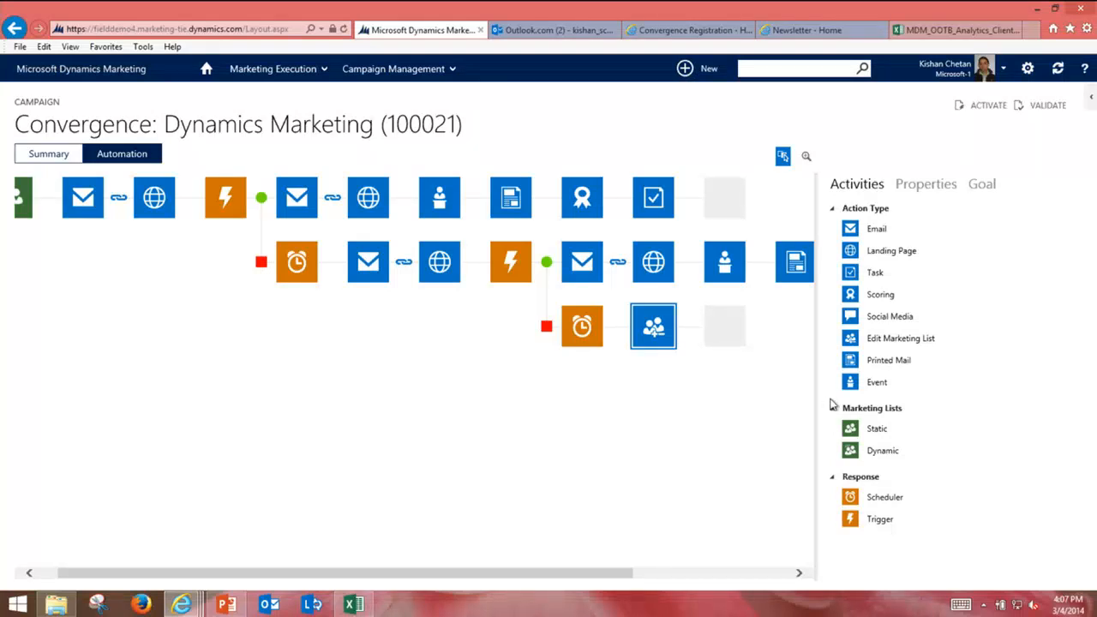
Step: Add Edit Marketing List, Social Media and Scheduler steps, placing Social Media after the Scheduler
drag(870, 338, 16, 202)
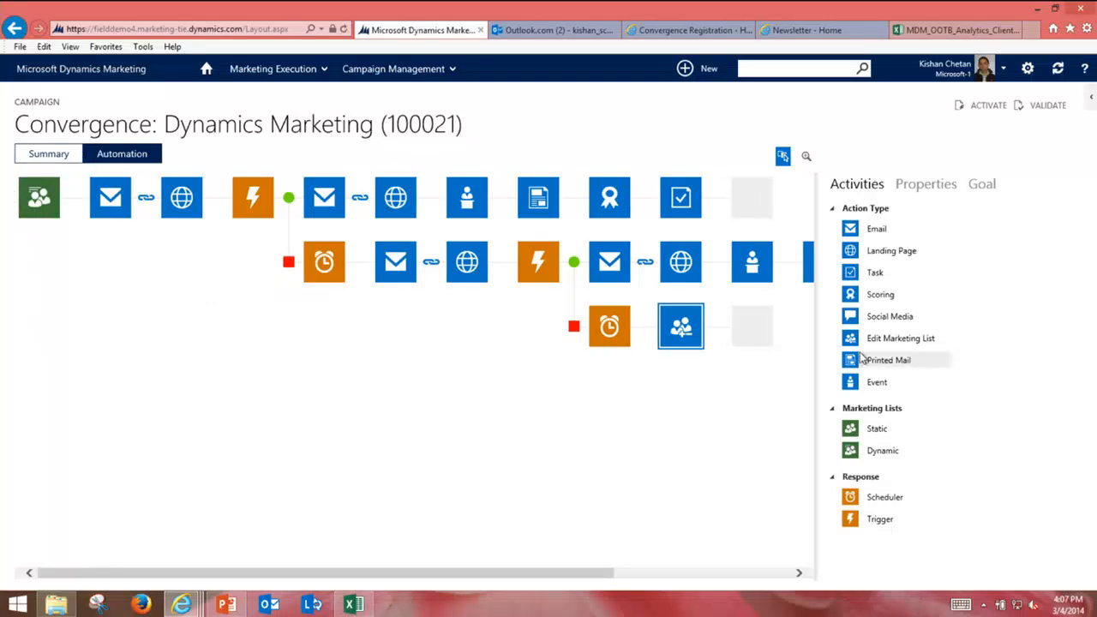
drag(857, 319, 31, 190)
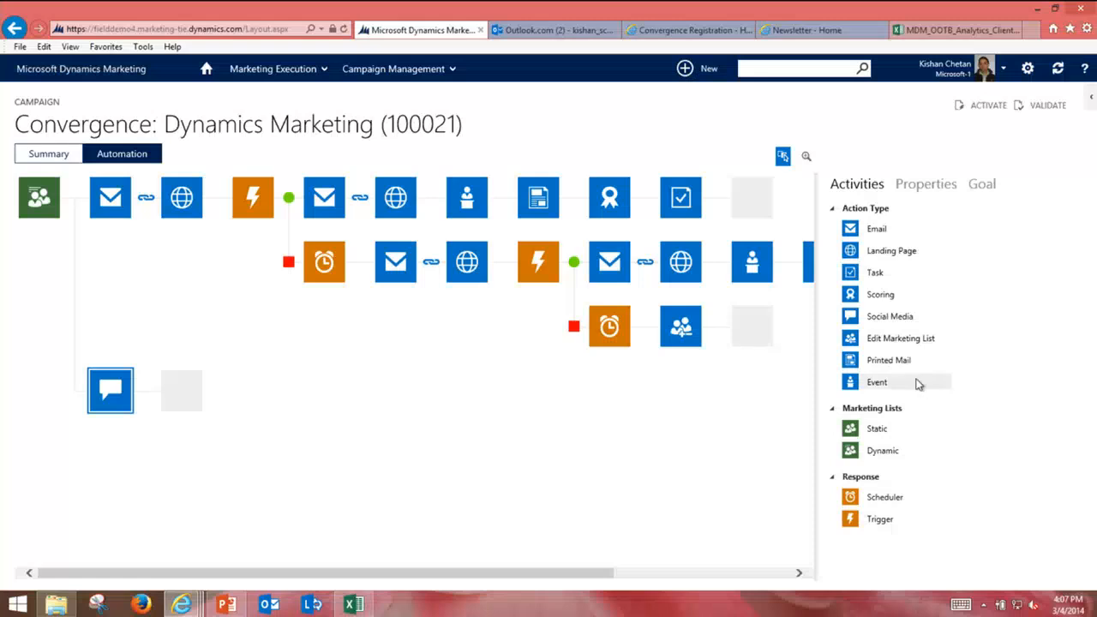
drag(846, 508, 77, 387)
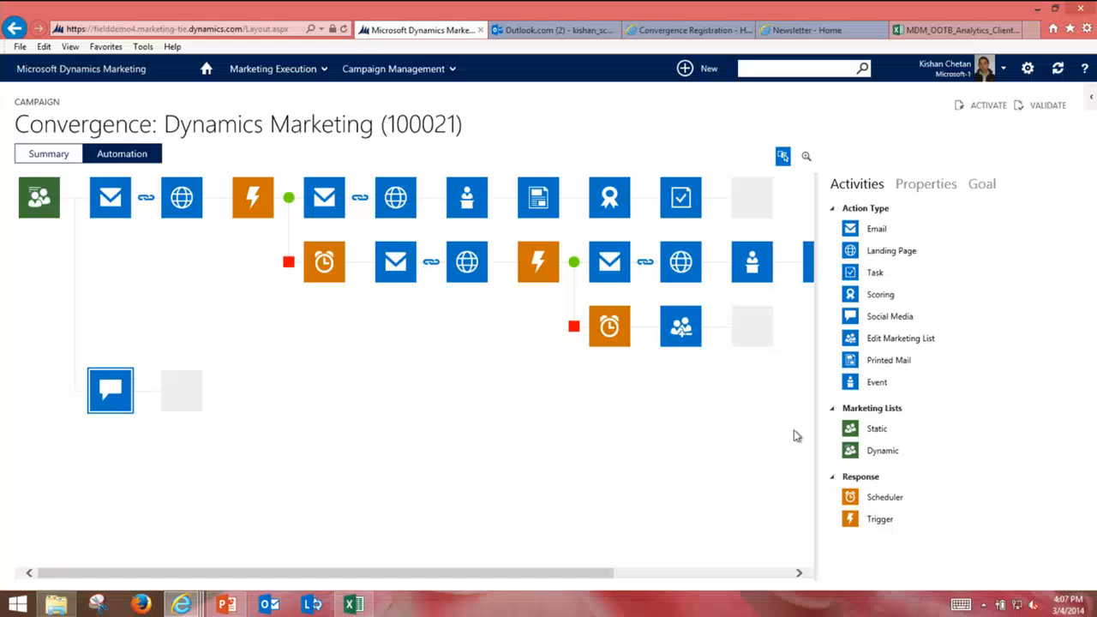
drag(850, 504, 50, 390)
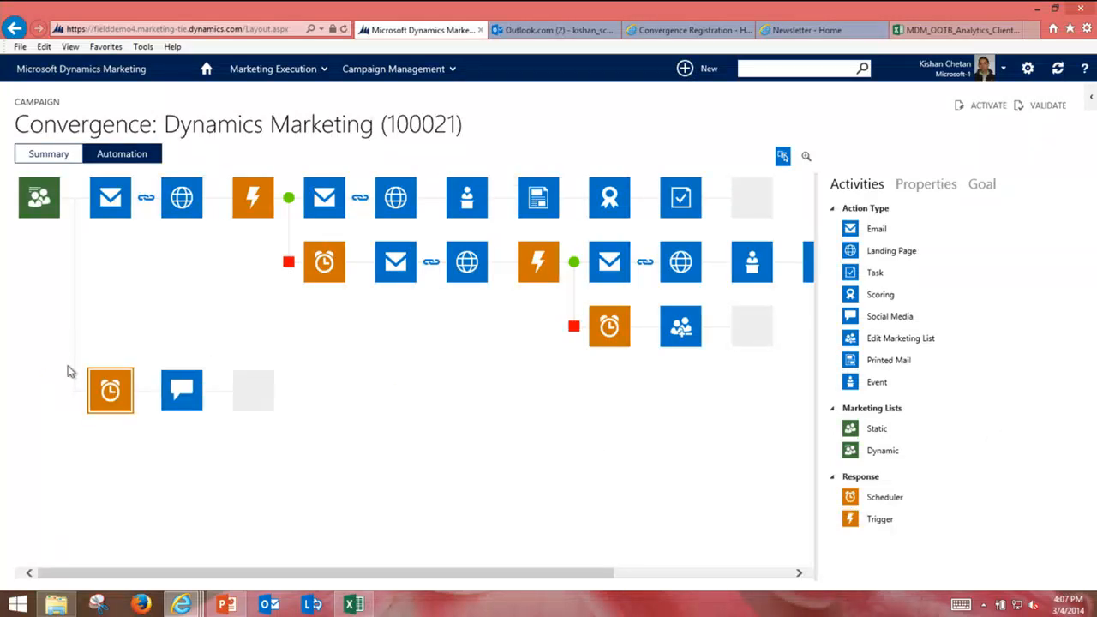
drag(566, 329, 623, 334)
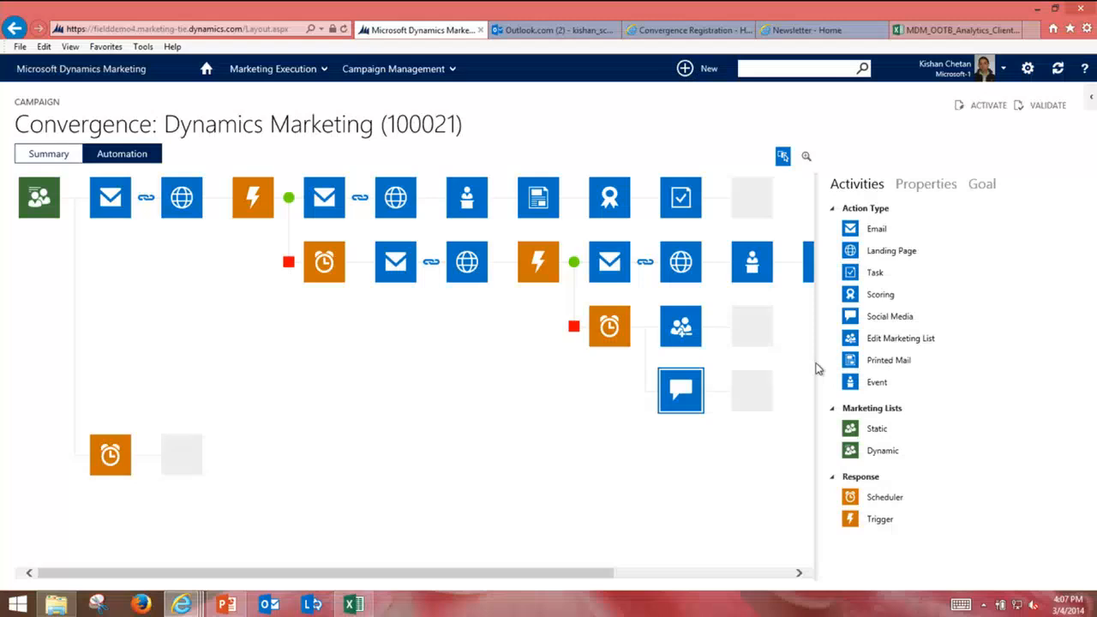
drag(687, 391, 102, 458)
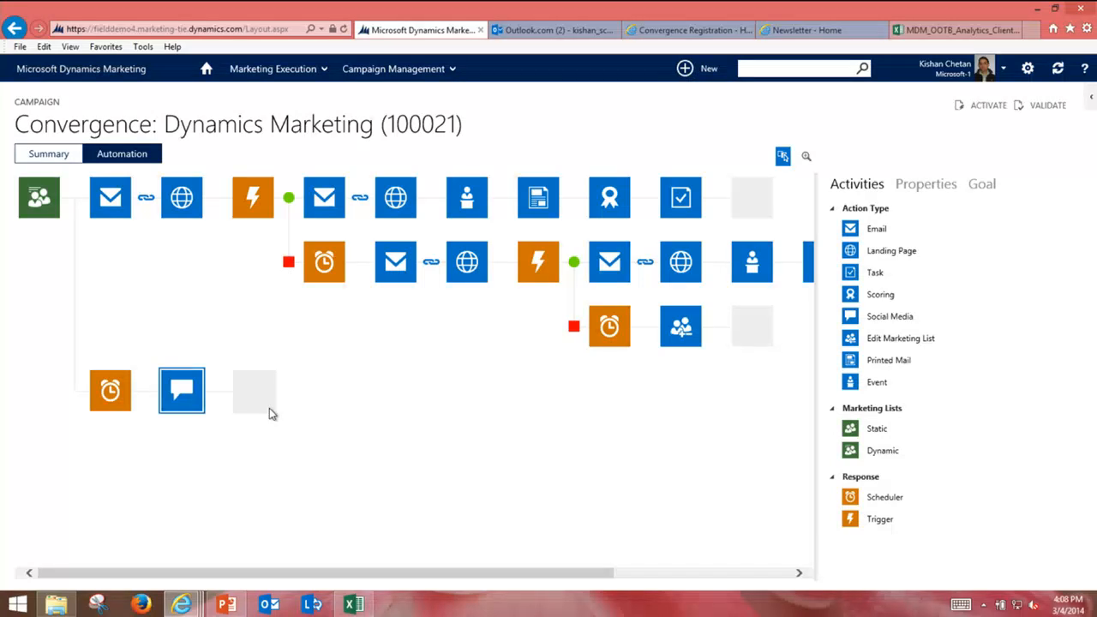
Step: Review the Prior Convergence Attendees starting list's conditions and summary details
click(47, 204)
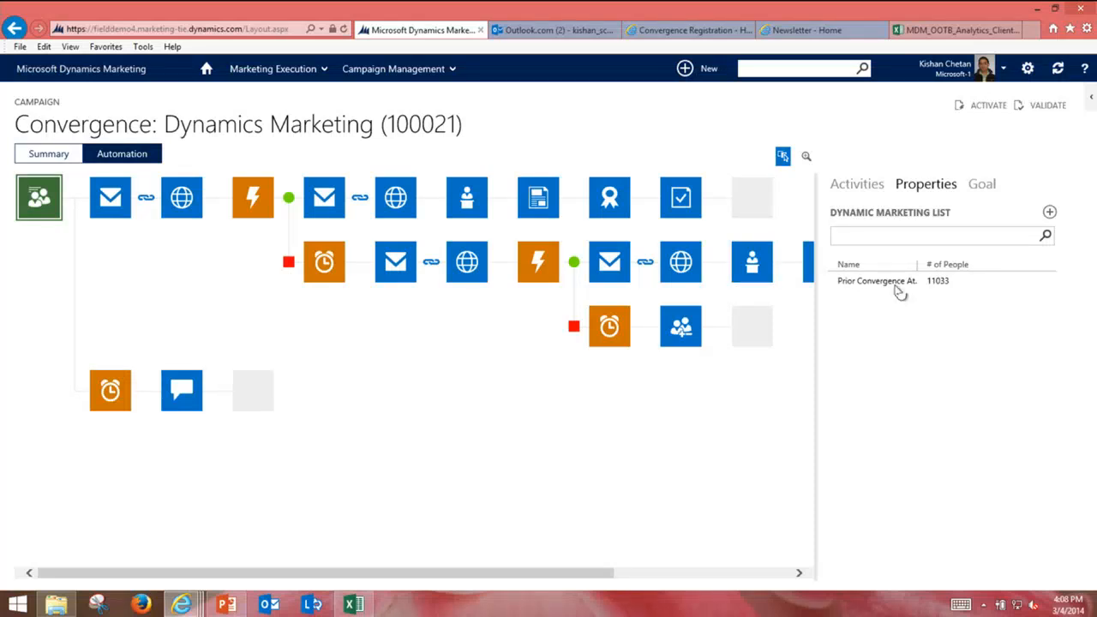
click(892, 282)
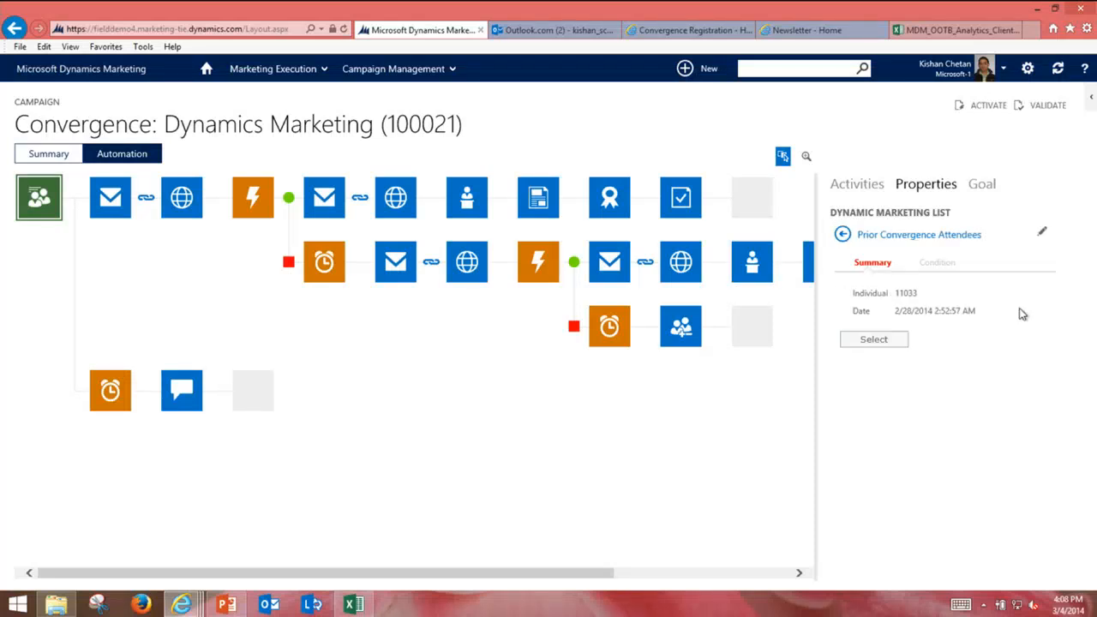
click(935, 263)
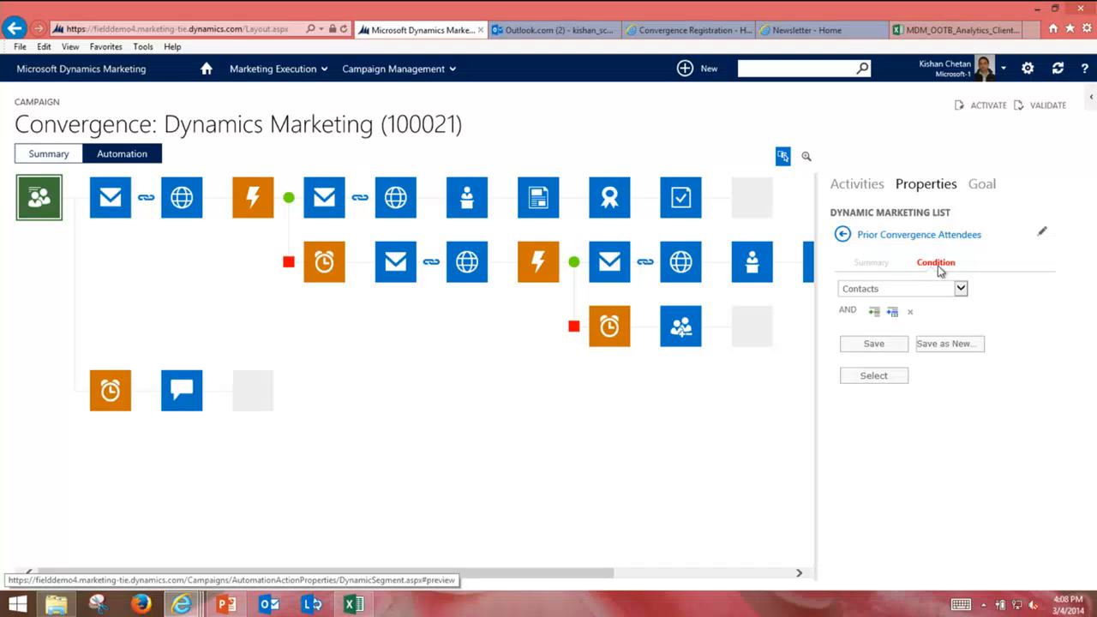
click(873, 264)
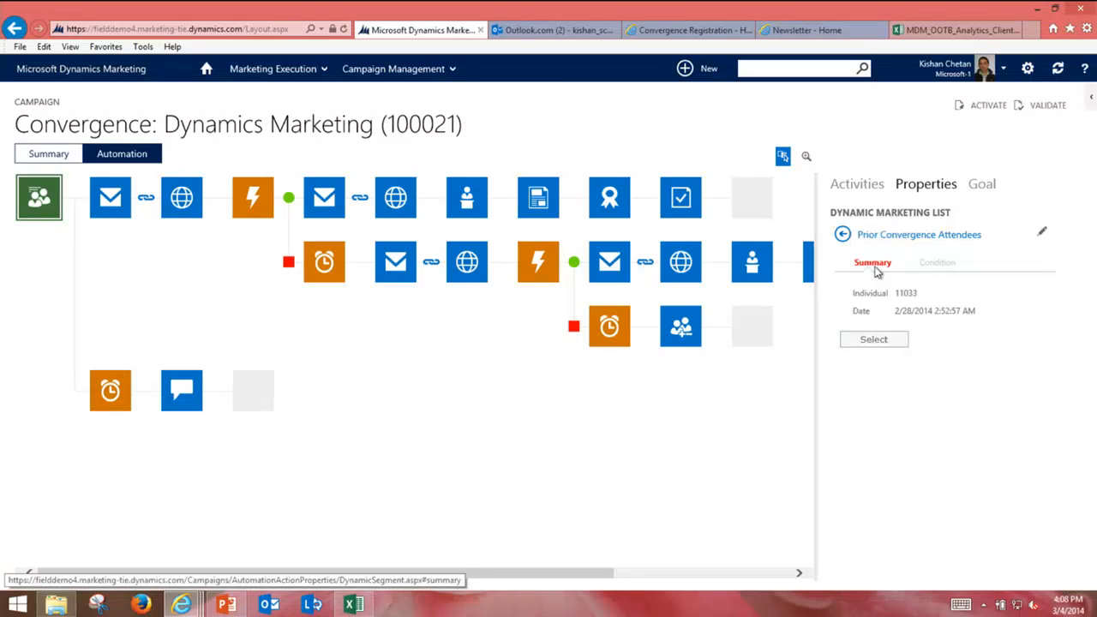
Step: Enlarge the canvas and open the Dynamics Marketing Event email for the first email step
click(806, 156)
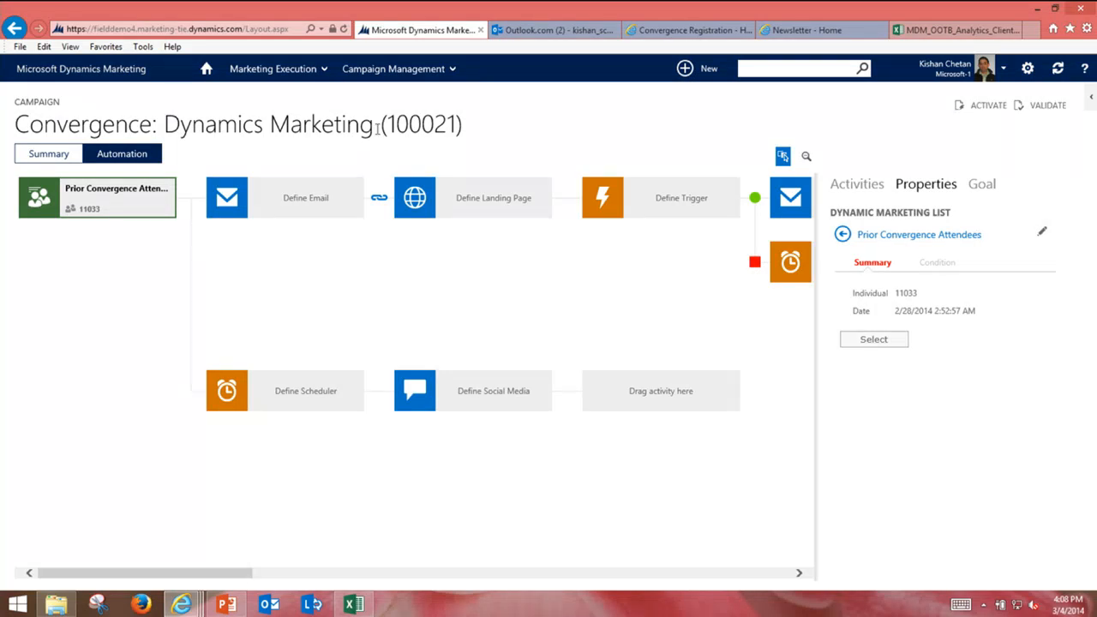
click(298, 209)
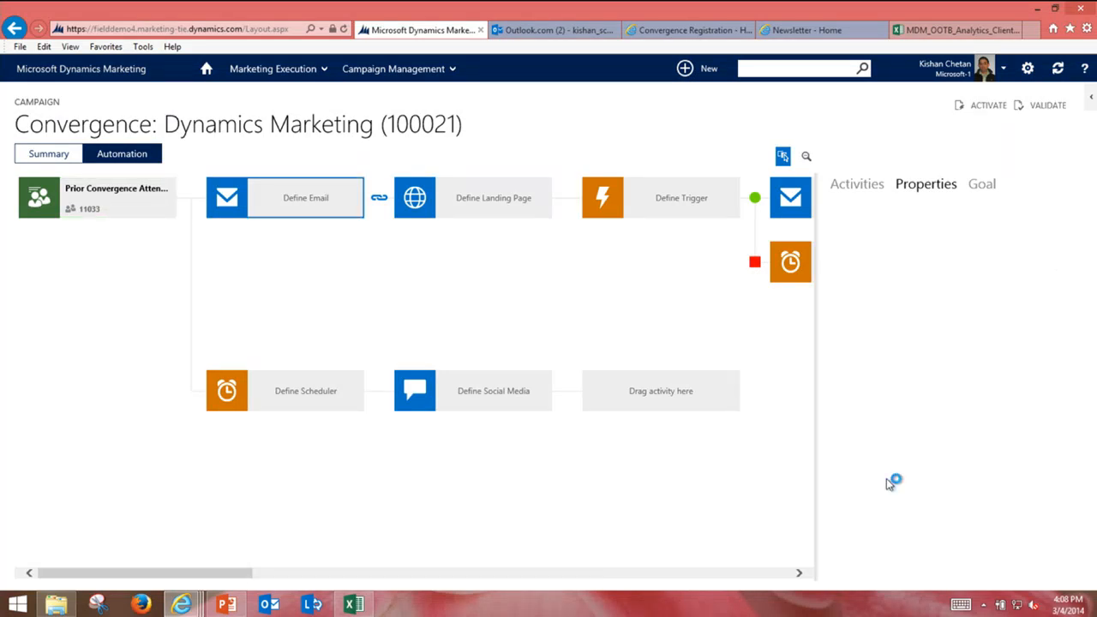
click(904, 296)
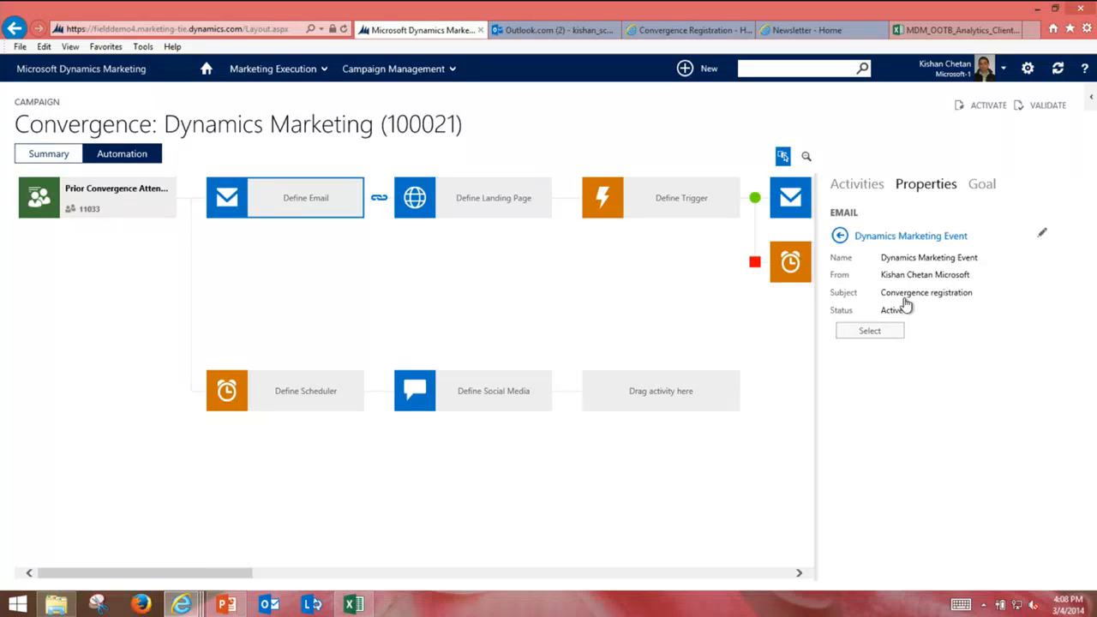
click(1042, 233)
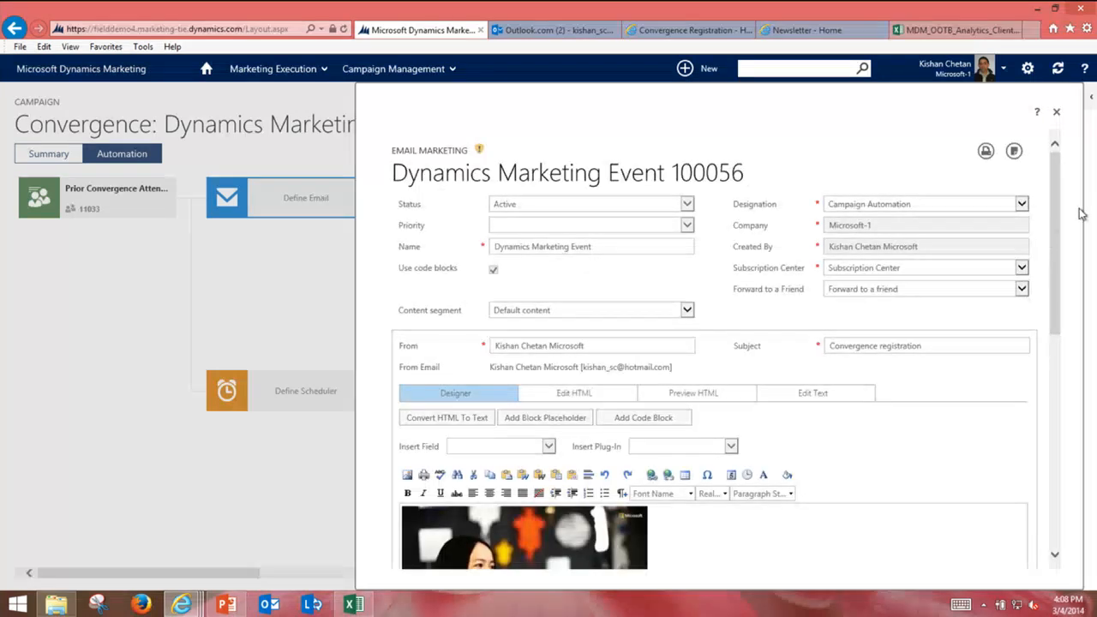
Step: Review the Dynamics Marketing Event email, close it, and assign it to the email step
drag(1058, 231, 1041, 355)
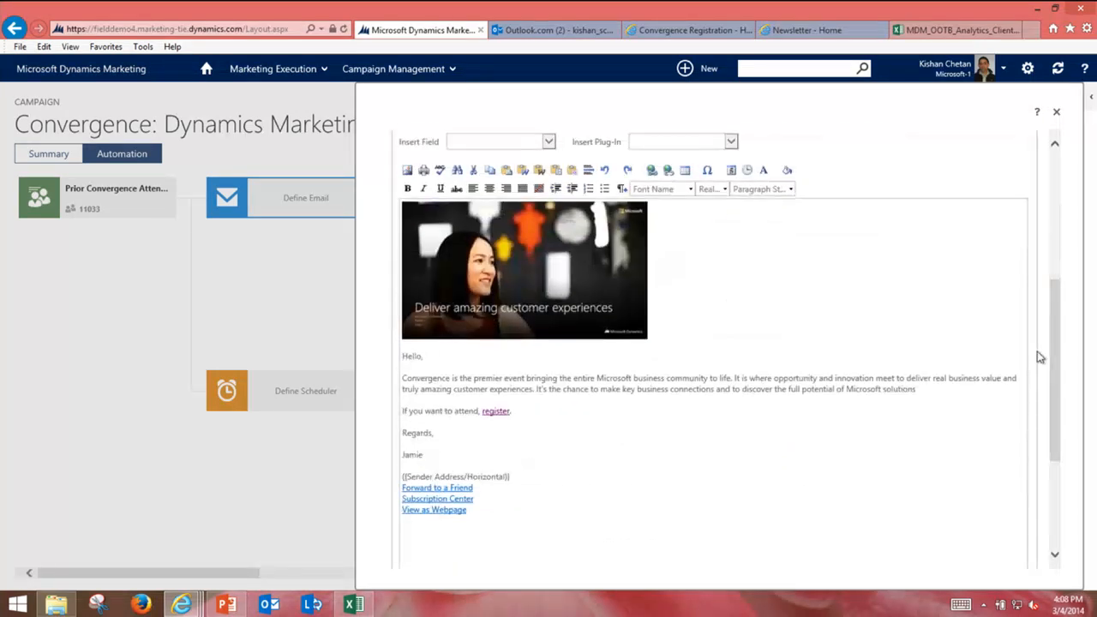
middle_click(813, 422)
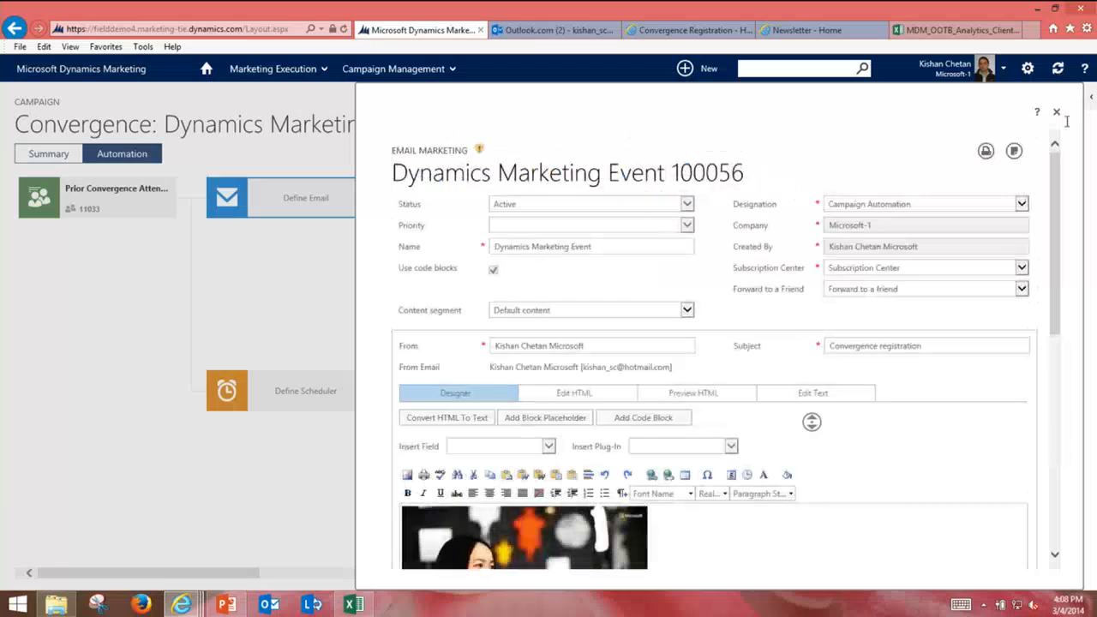
click(1056, 112)
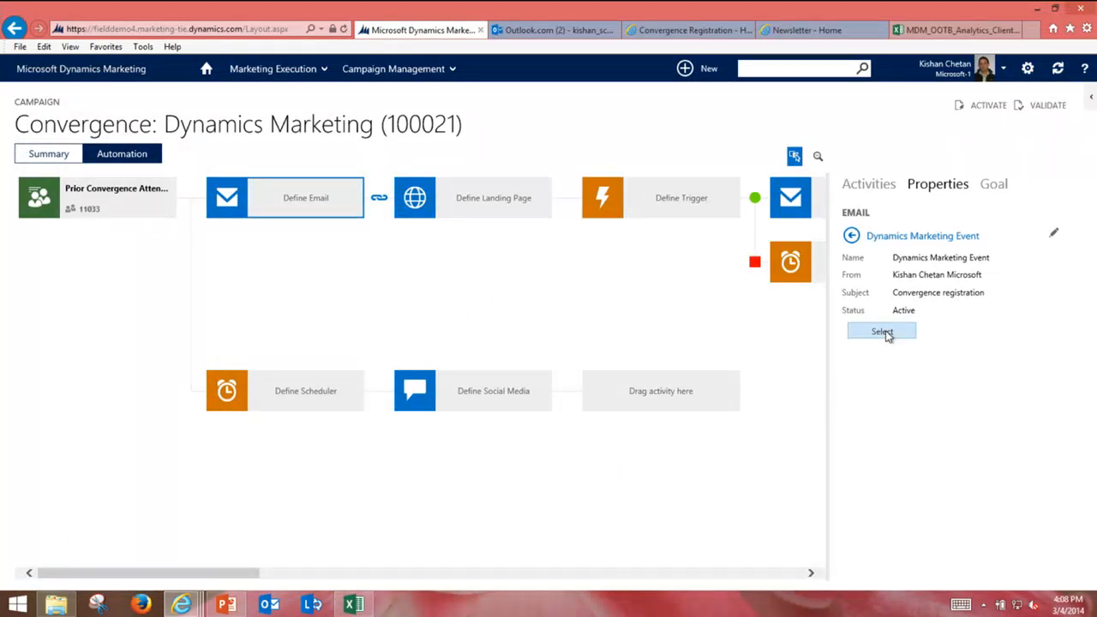
click(874, 331)
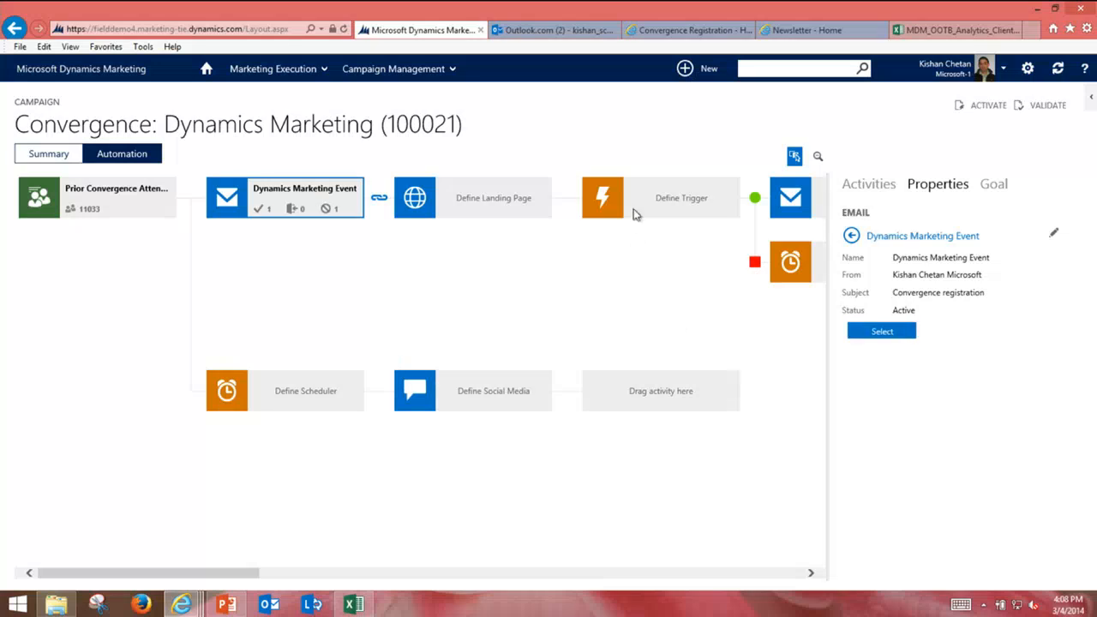
Step: Set the next landing page step to DM Convergence
click(476, 197)
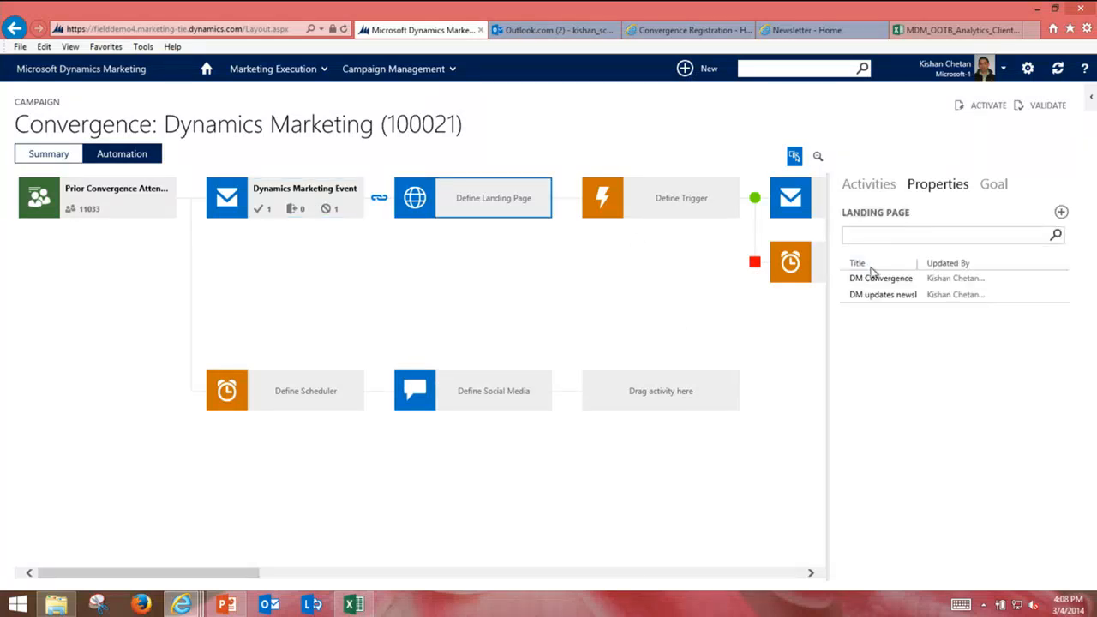
click(872, 280)
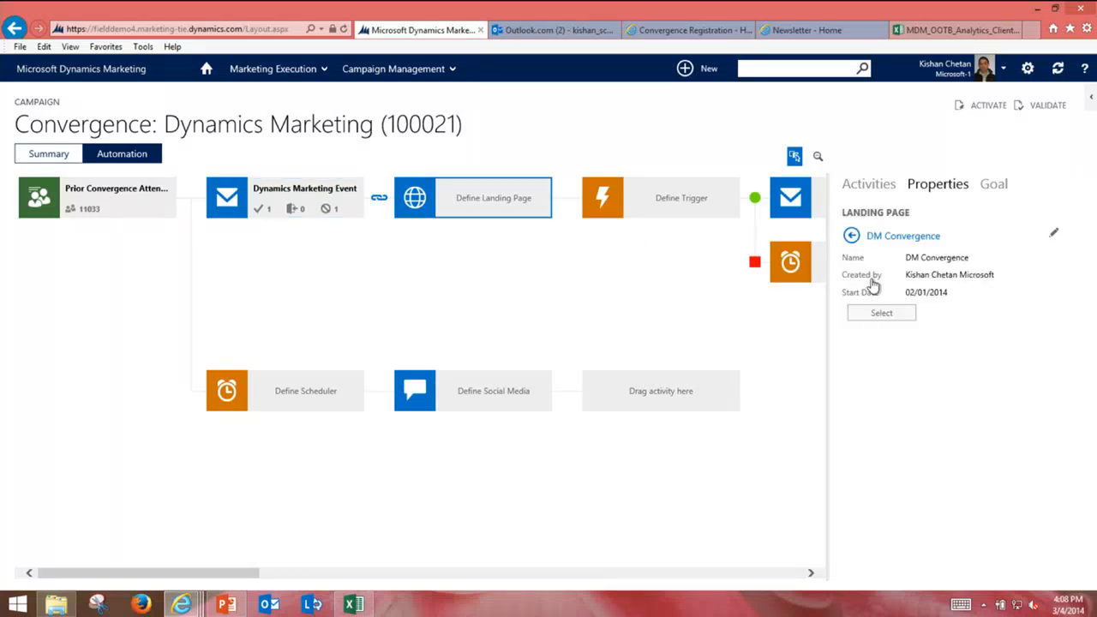
click(871, 314)
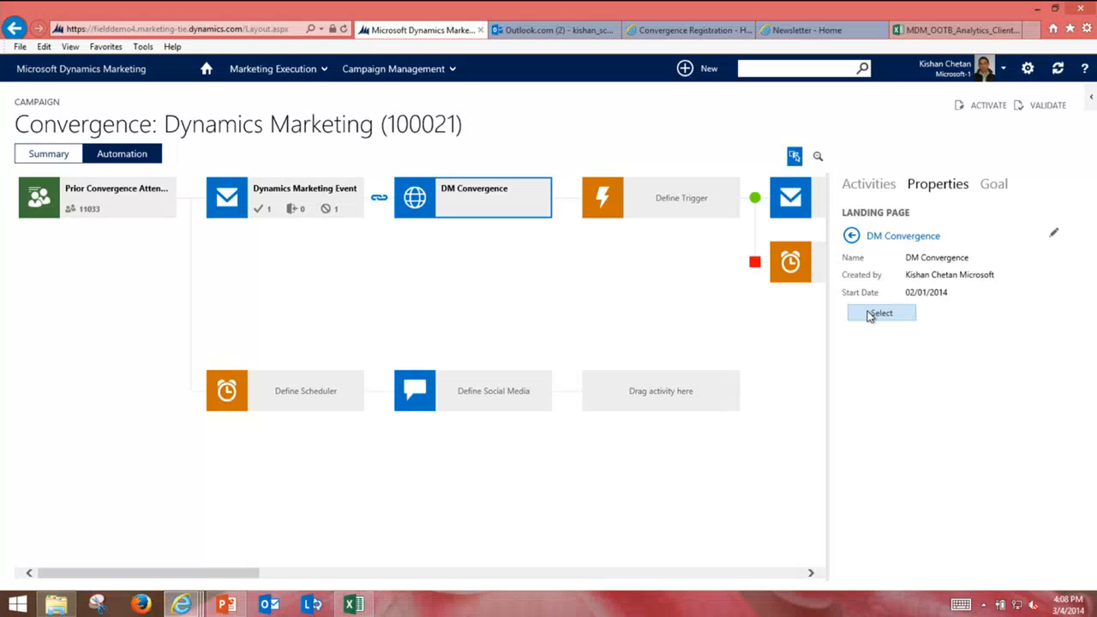
click(634, 199)
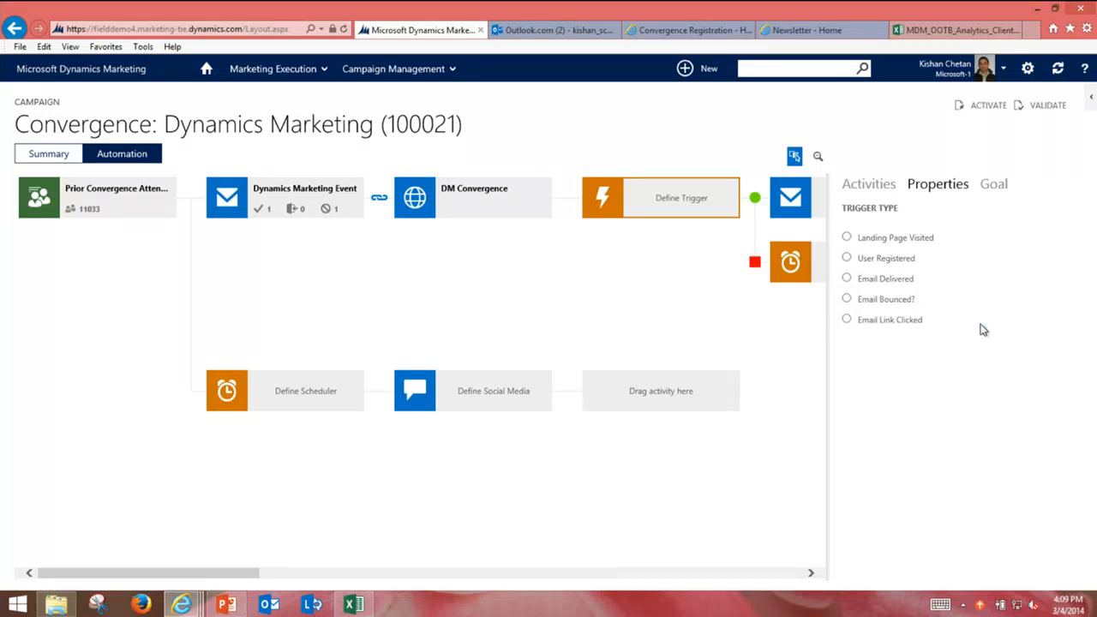
Step: Set the trigger type to User Registered and return to the Activities list
click(847, 259)
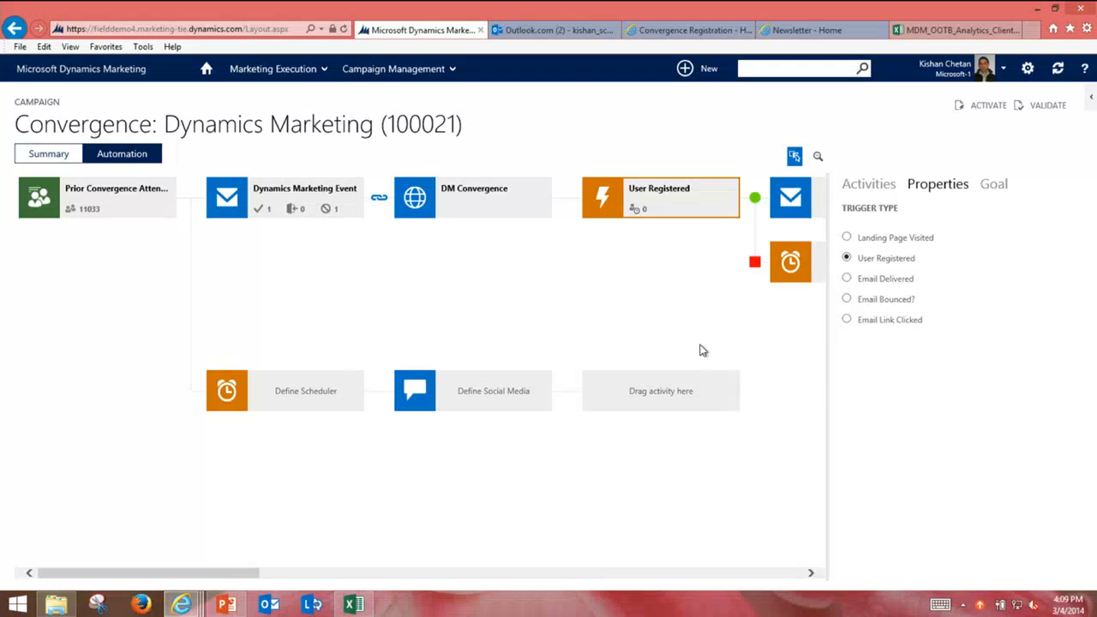
click(874, 187)
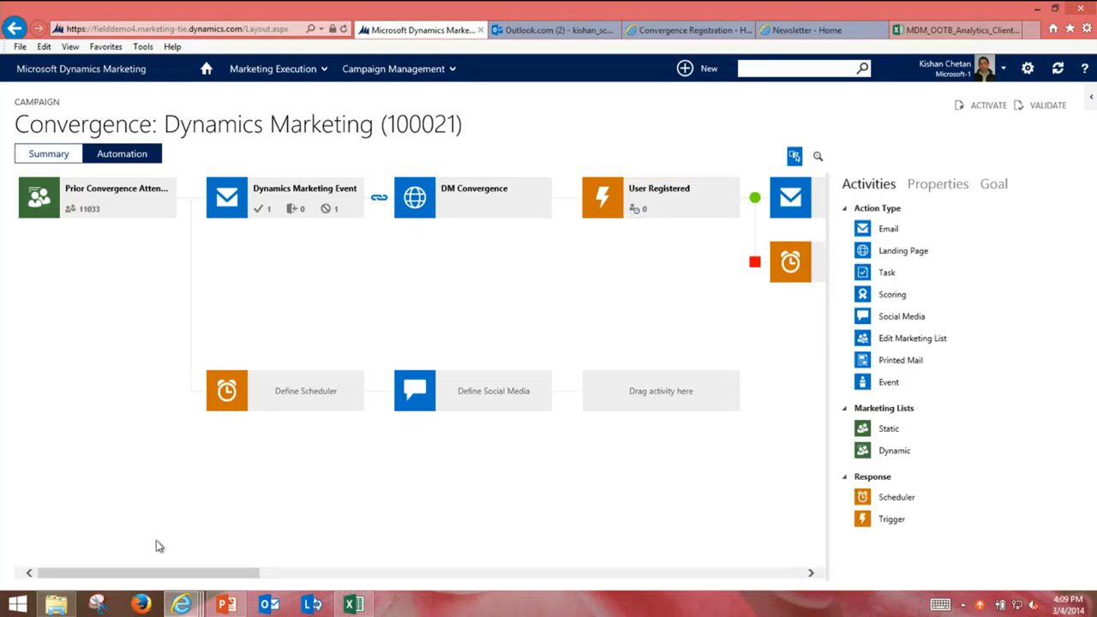
Step: Assign the Convergence event, with its Dynamics Marketing item ticked, to the second-row event step
drag(169, 574, 394, 583)
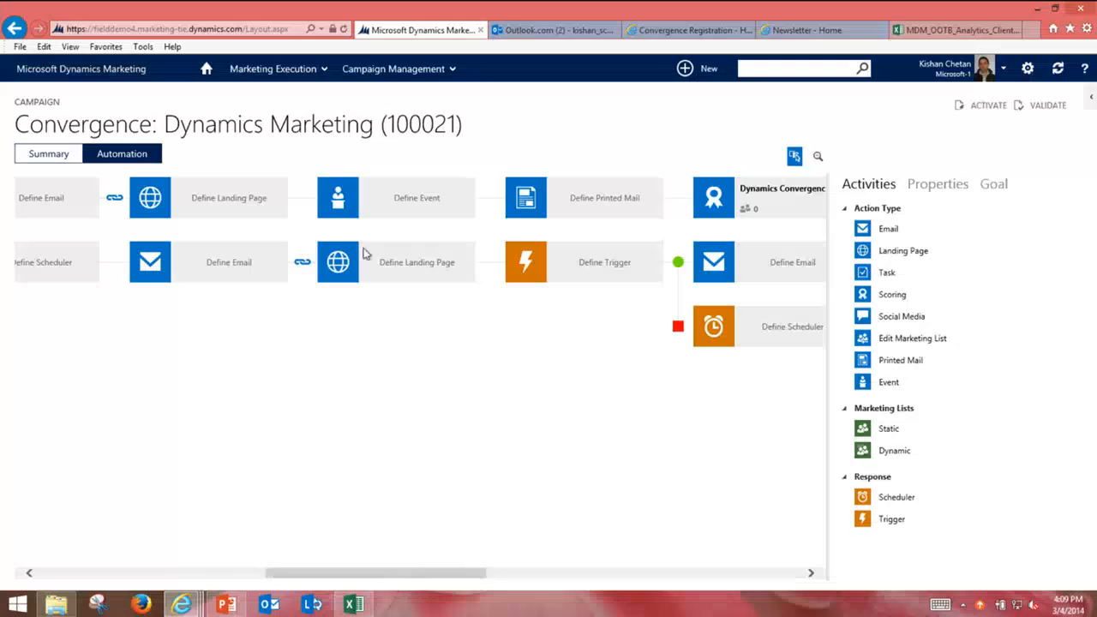
click(412, 200)
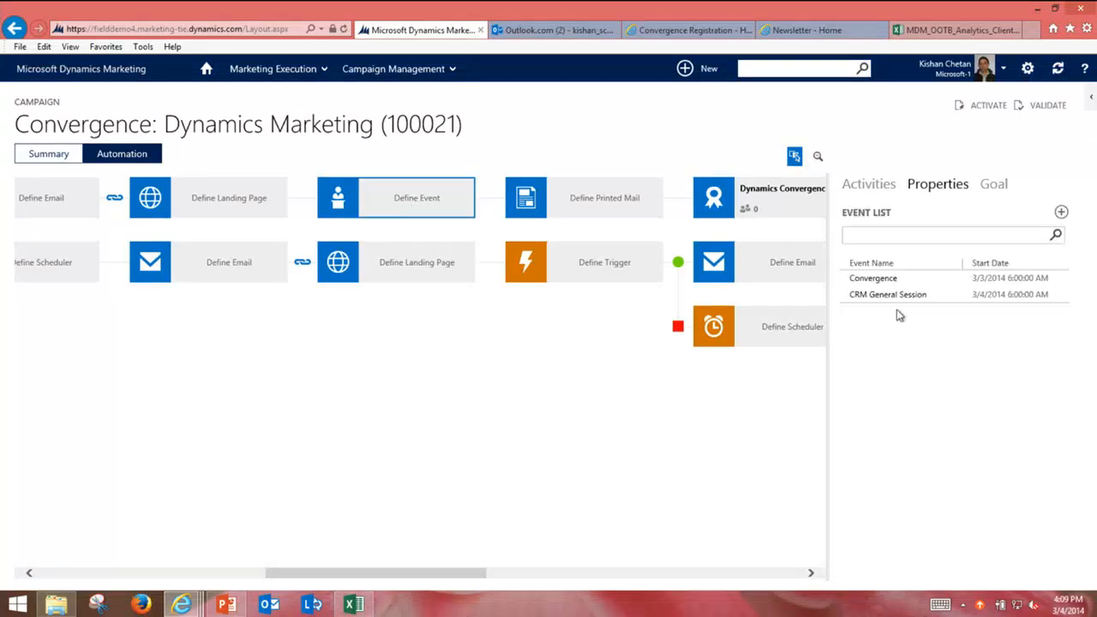
click(881, 281)
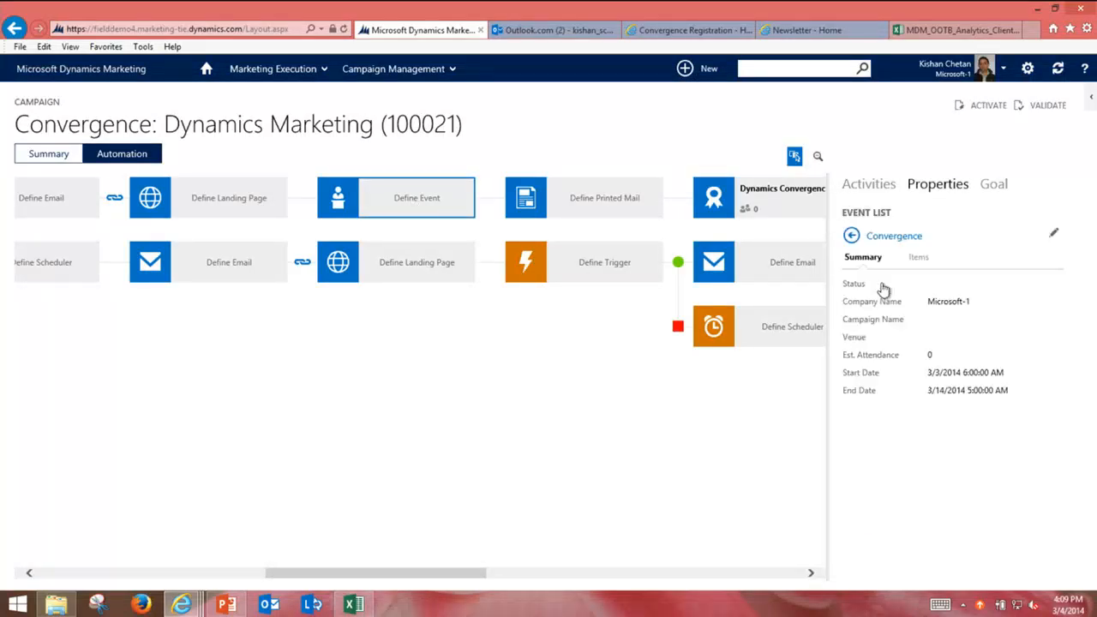
click(918, 257)
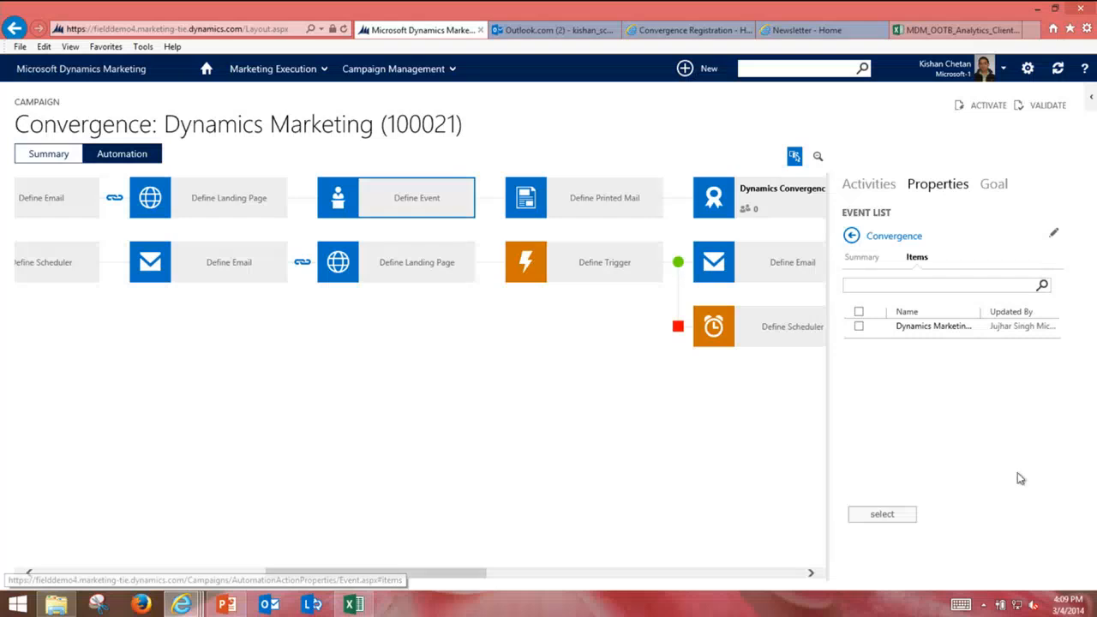
click(858, 326)
click(884, 517)
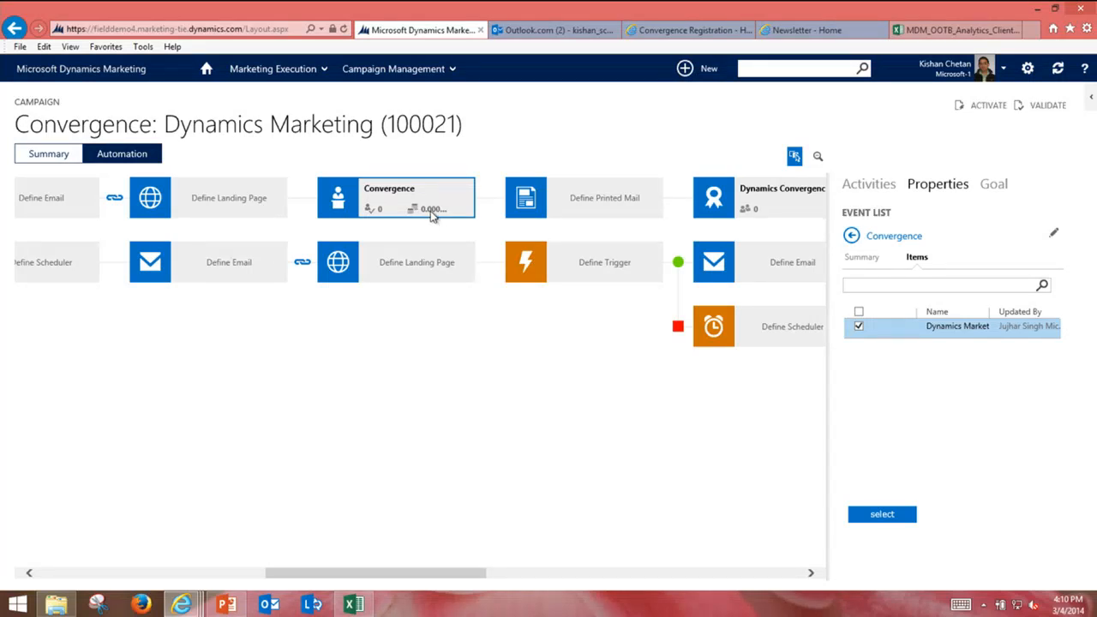
Step: Add Tweets as a result type to the campaign's goal estimates, then view the registration email
click(1003, 187)
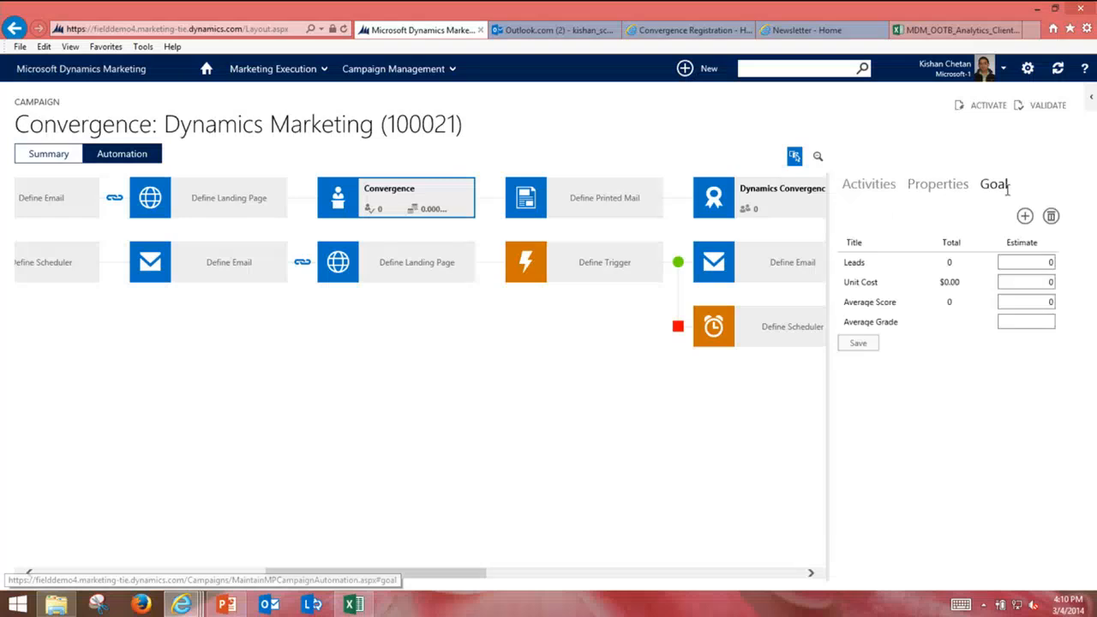
click(1035, 282)
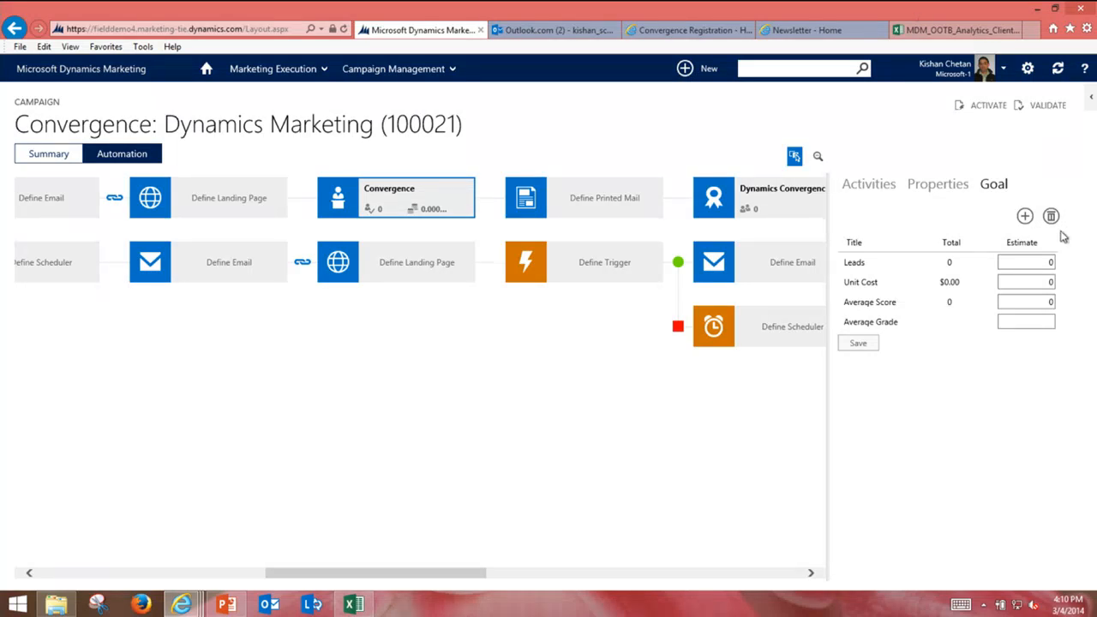
click(1025, 217)
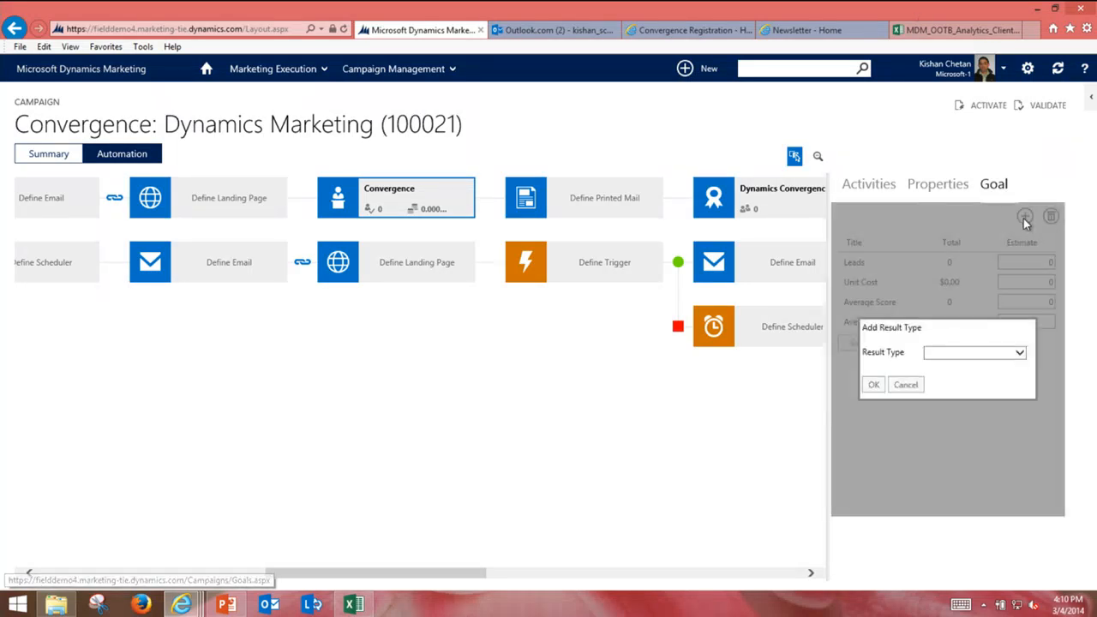
click(964, 354)
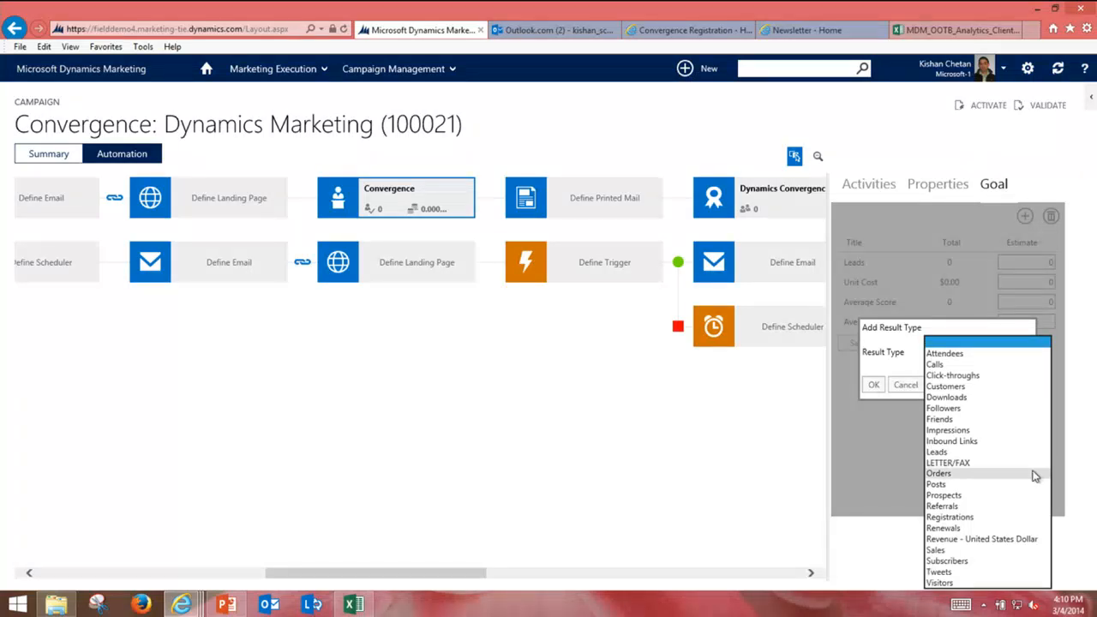
click(959, 572)
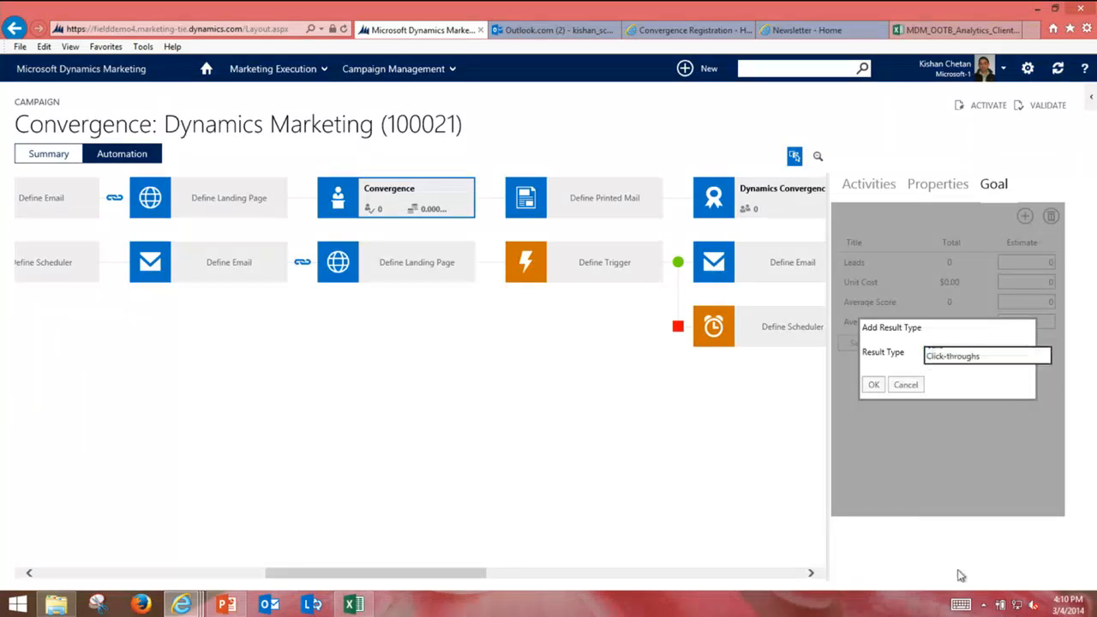
click(873, 386)
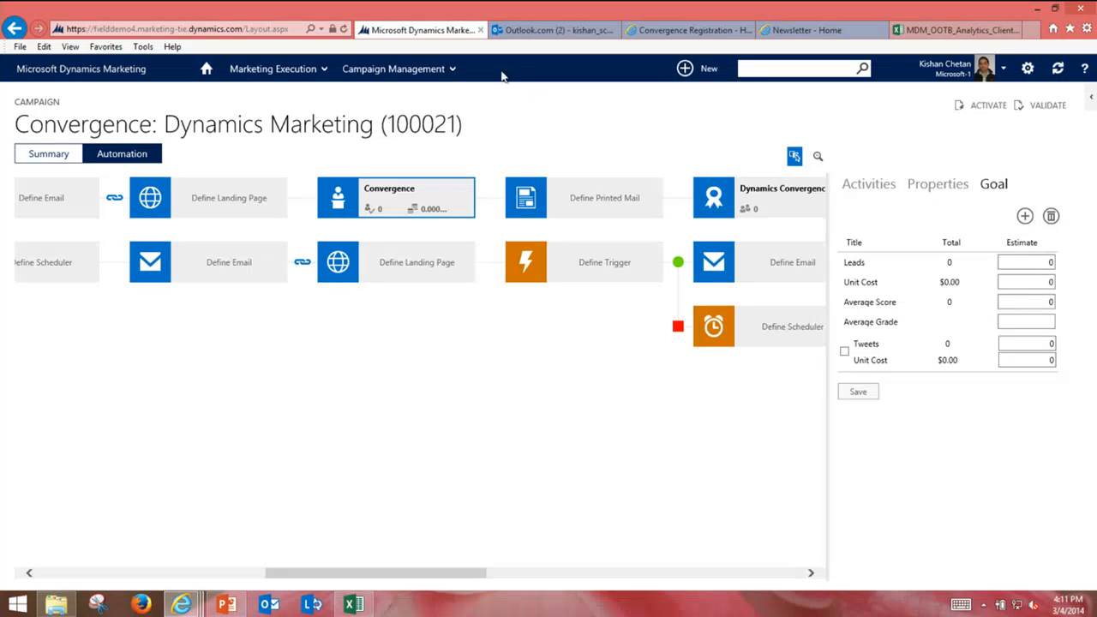
click(514, 31)
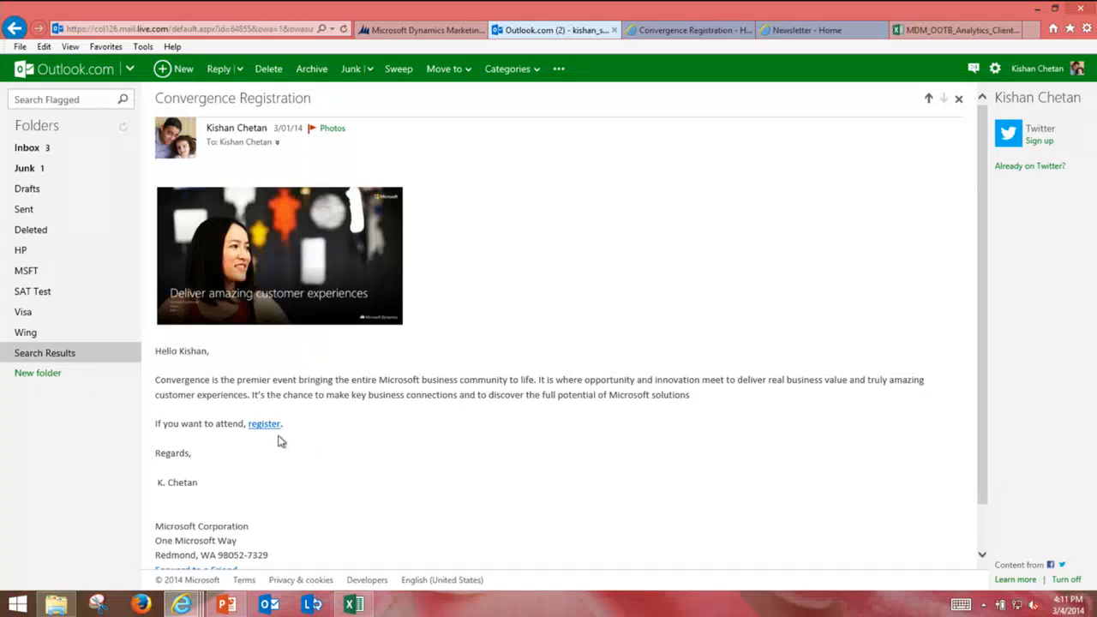
Step: Try submitting the already filled registration form and dismiss the resulting error
click(634, 36)
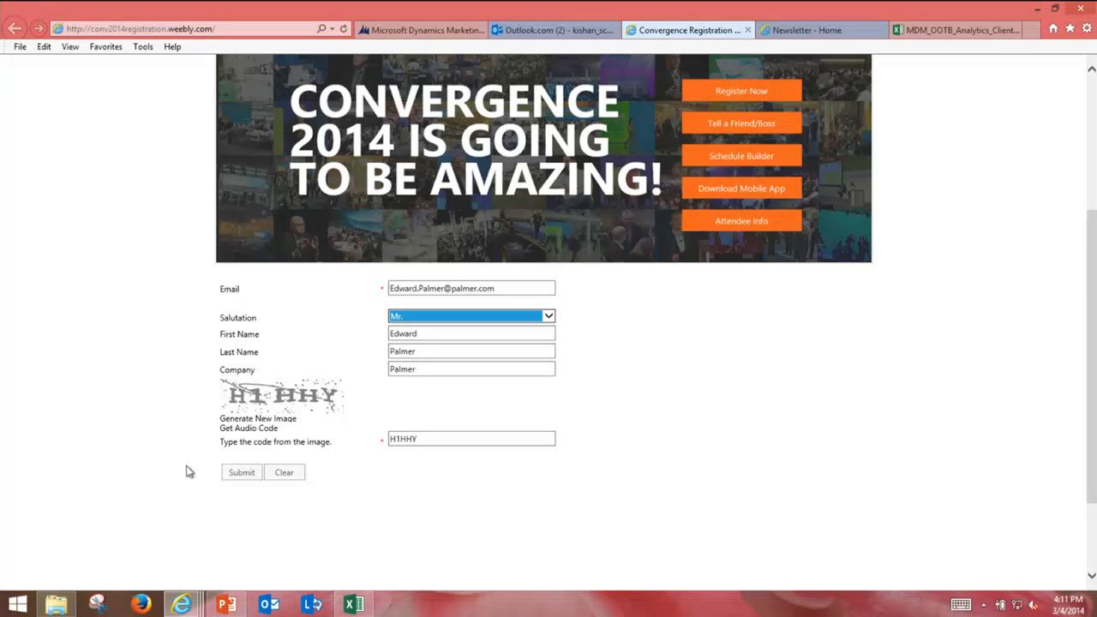
click(243, 473)
click(706, 526)
Step: Open a fresh Convergence 2014 registration form from the email's register link
click(565, 32)
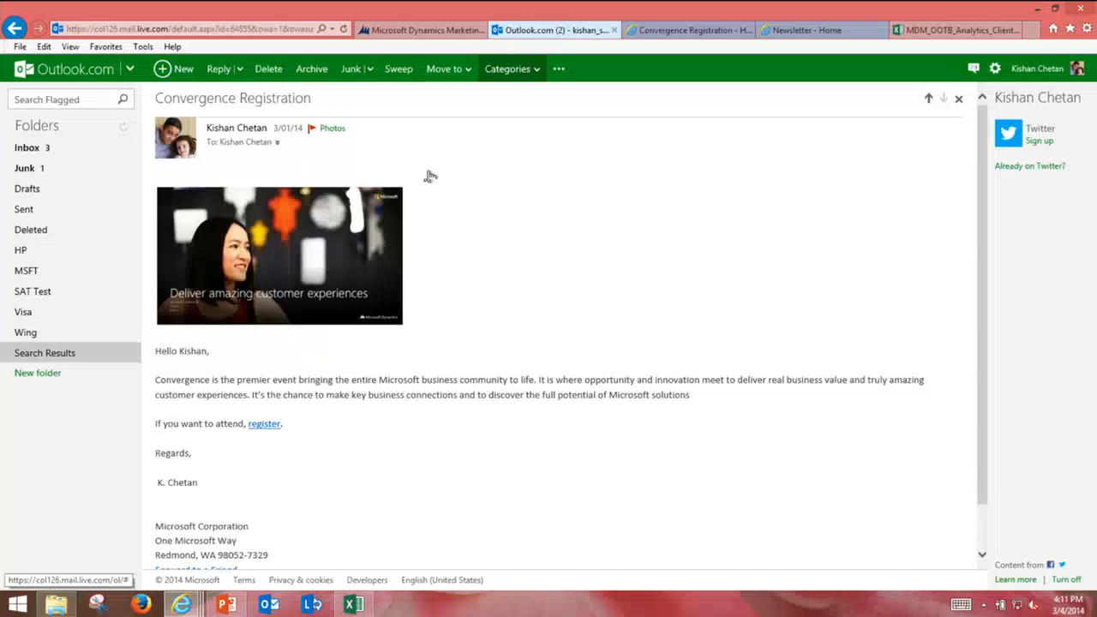
click(267, 426)
scroll(569, 348, down, 2)
click(428, 370)
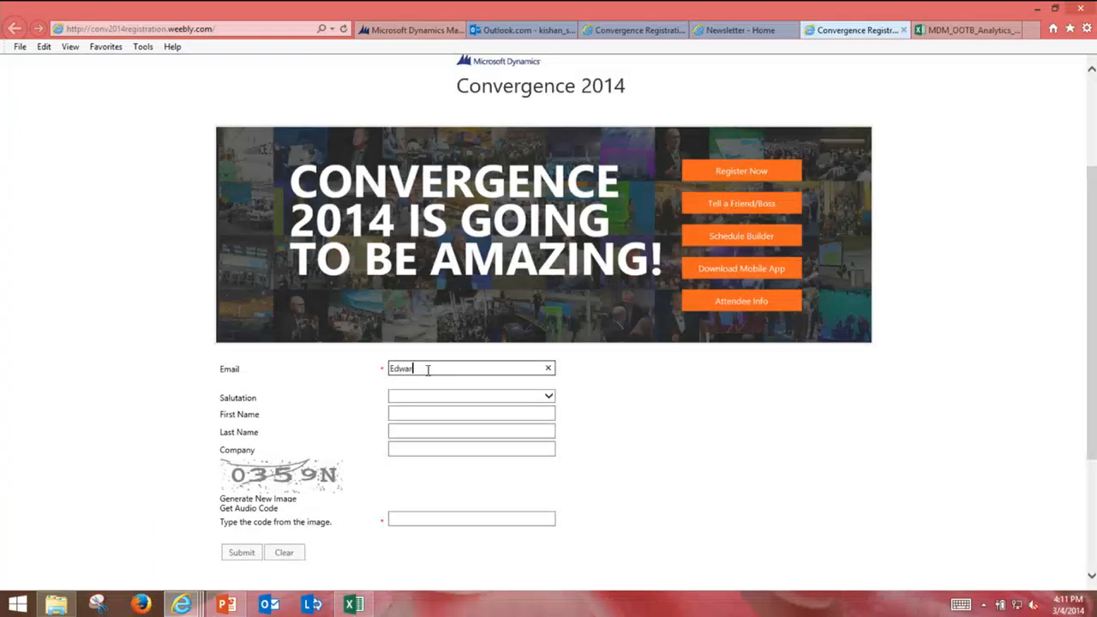
Step: Fill in the test contact's e-mail, first name, last name, company and image code, then submit
key(Tab)
key(Tab)
key(Tab)
text(Palmer)
key(Tab)
key(Tab)
key(Tab)
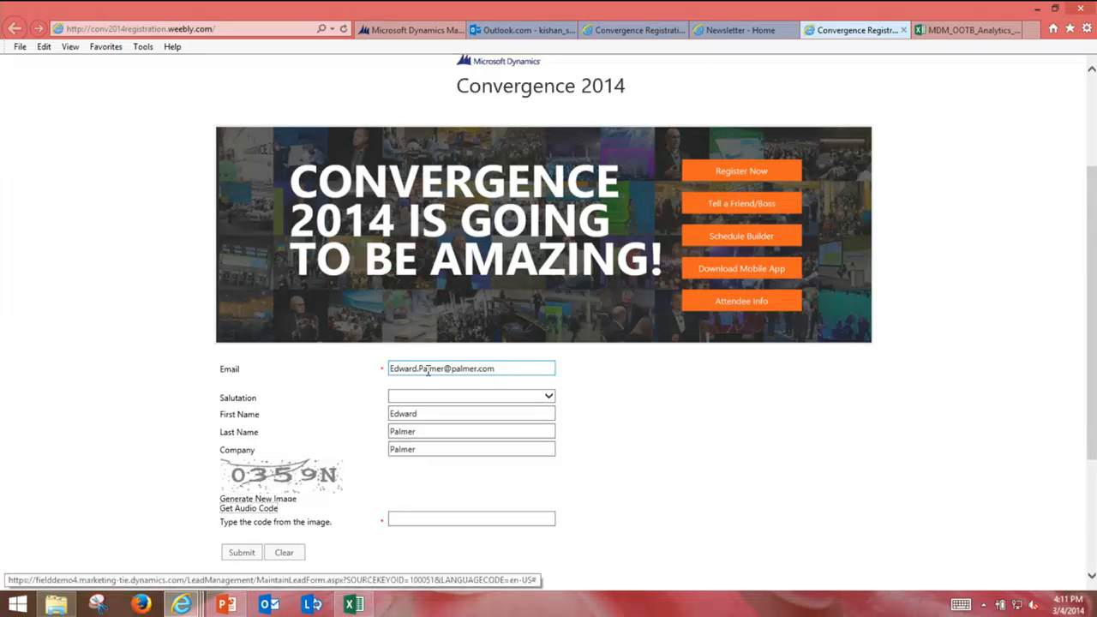
text(03)
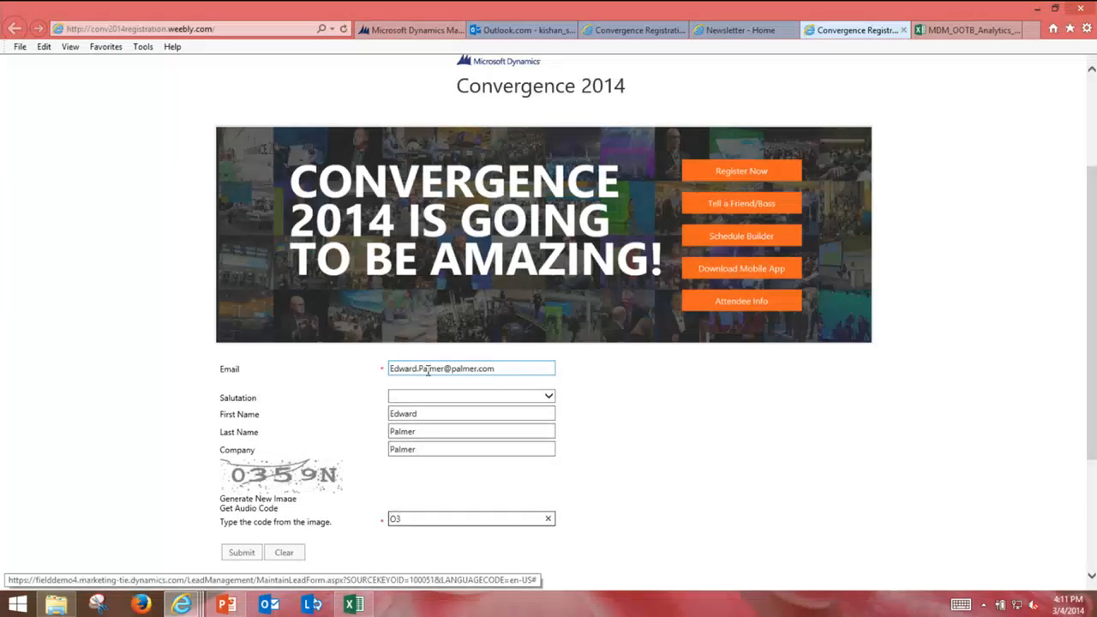
key(BackSpace)
key(BackSpace)
key(BackSpace)
text(0359N)
click(241, 552)
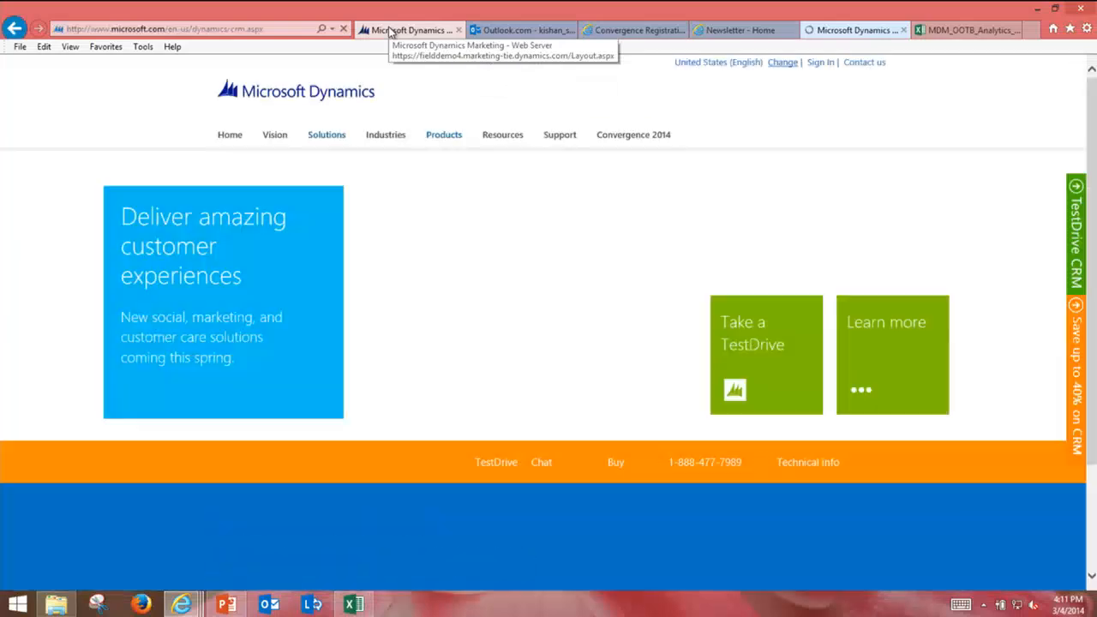
Step: Open the newest Convergence: Dynamics CRM lead from the refreshed Leads list, scored 15 (Fair)
click(390, 32)
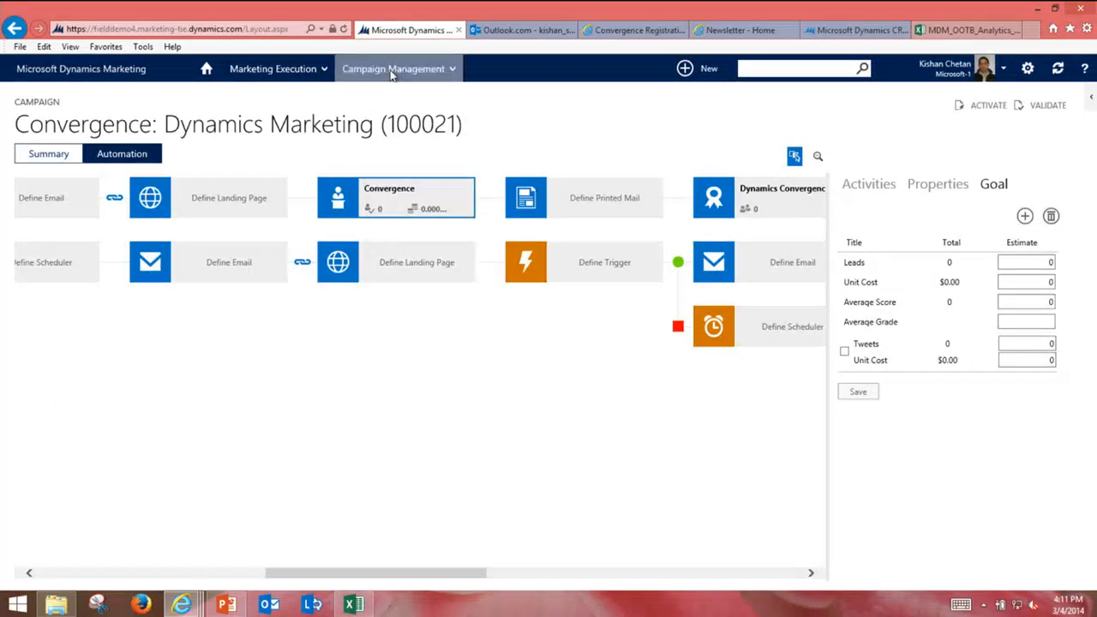
click(390, 70)
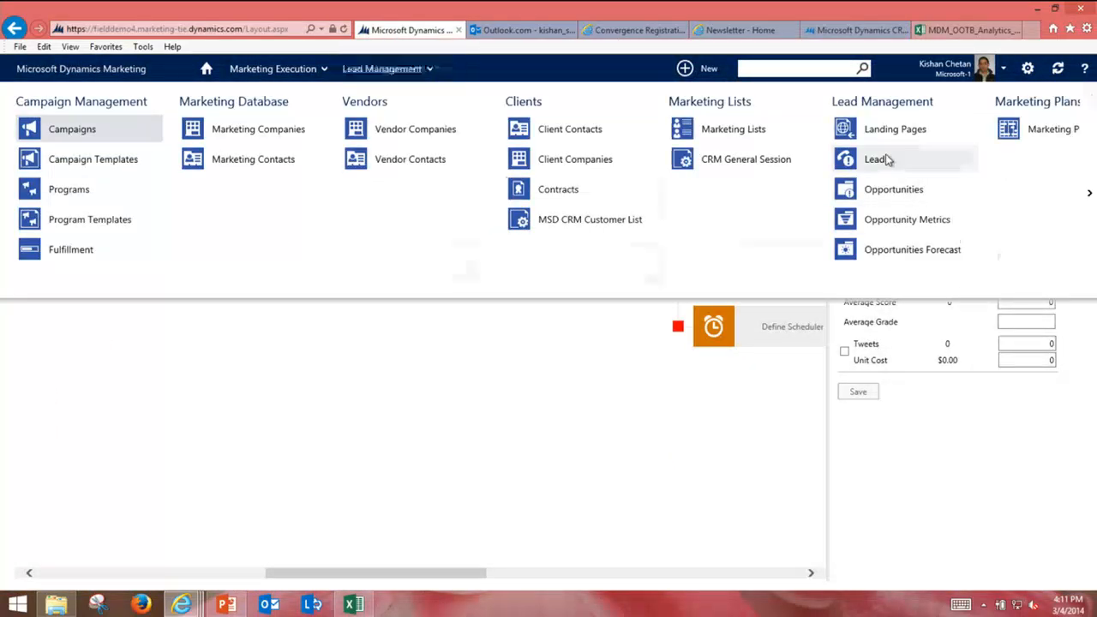
click(875, 160)
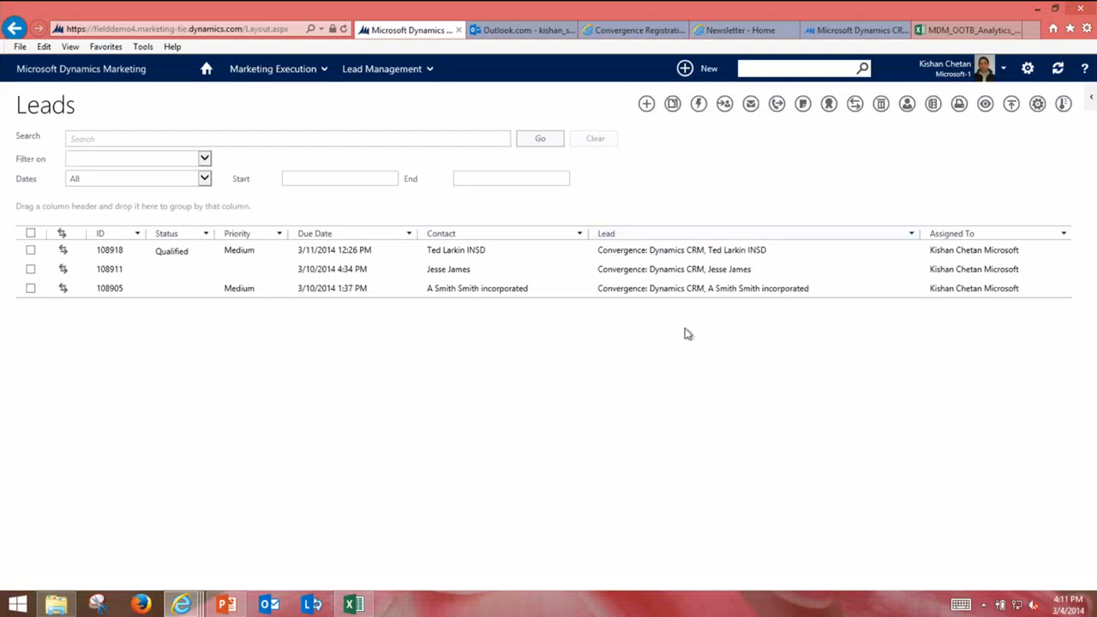
click(906, 103)
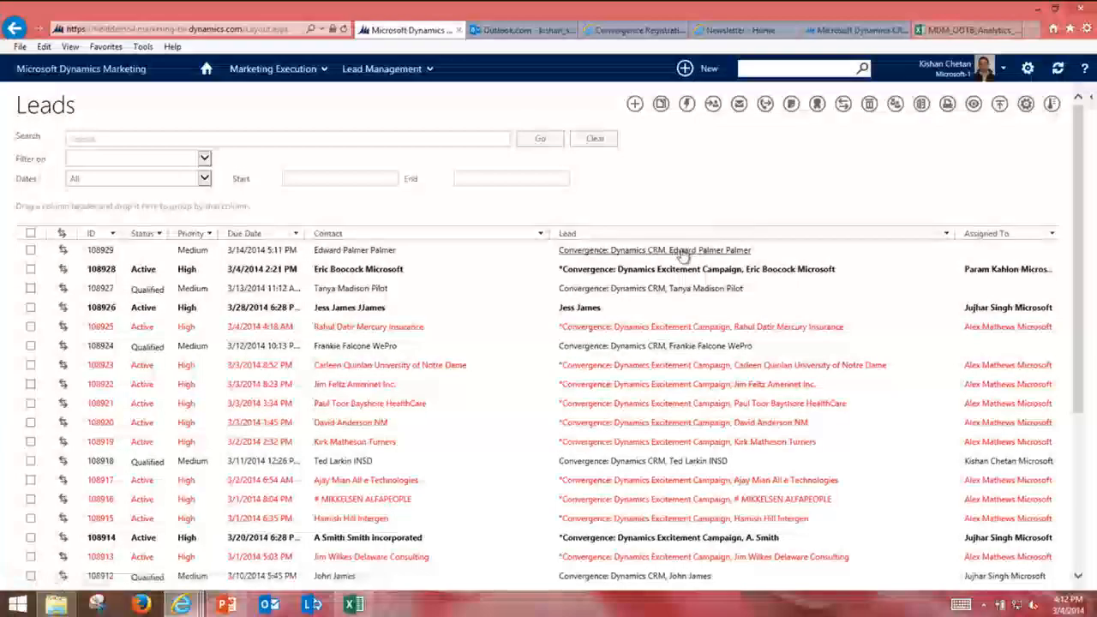
click(683, 251)
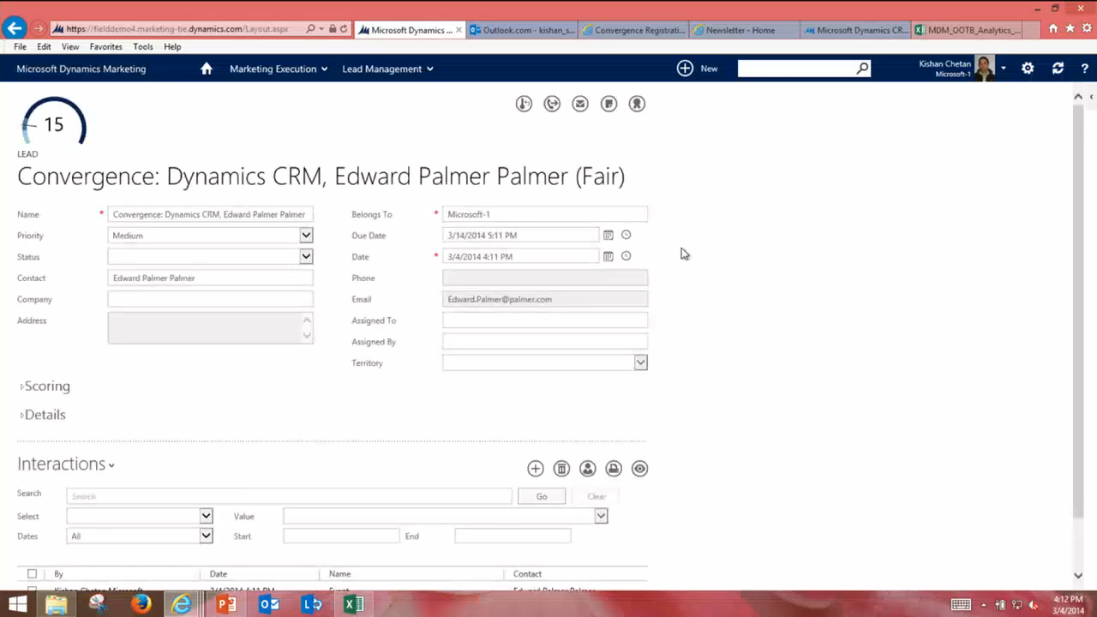
scroll(57, 145, down, 1)
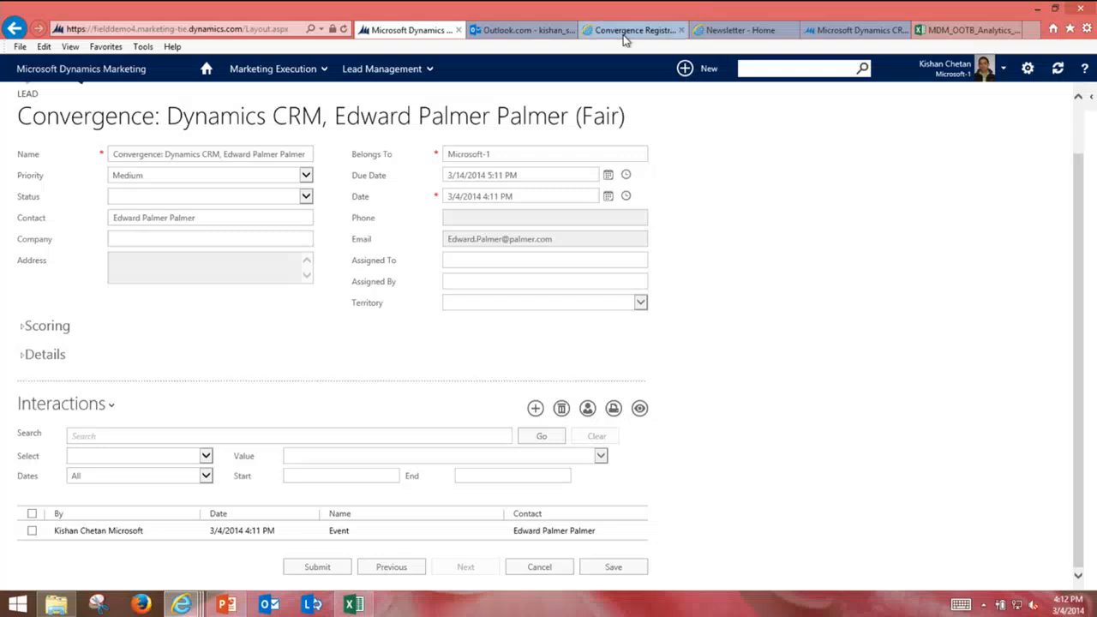
Step: Open the Dynamics CRM Updates newsletter email in Outlook.com
click(520, 30)
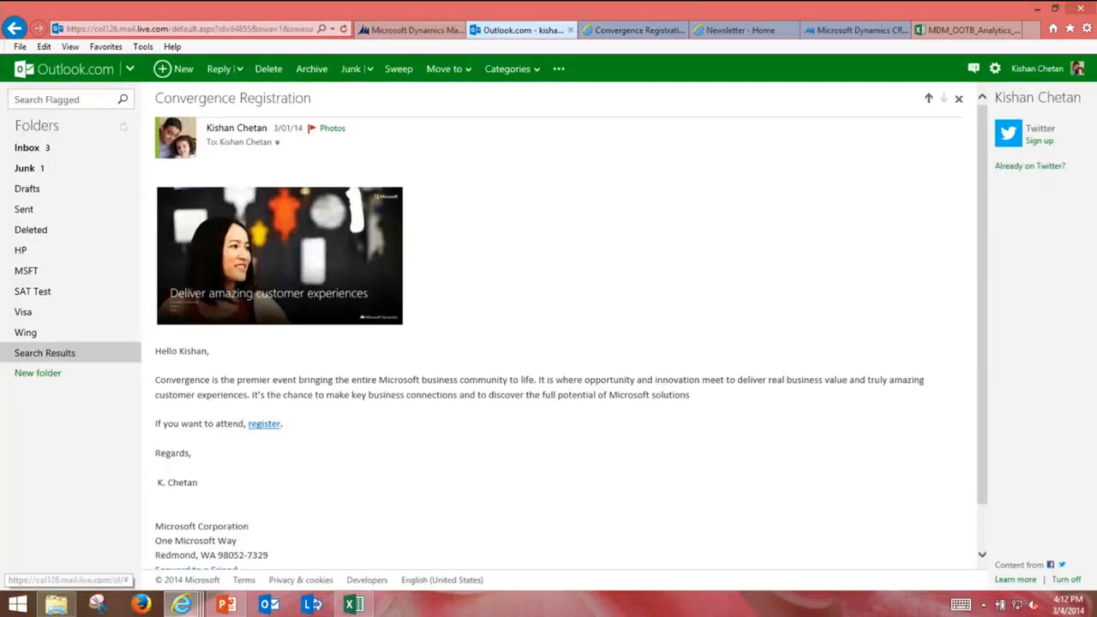
click(928, 99)
scroll(533, 281, down, 2)
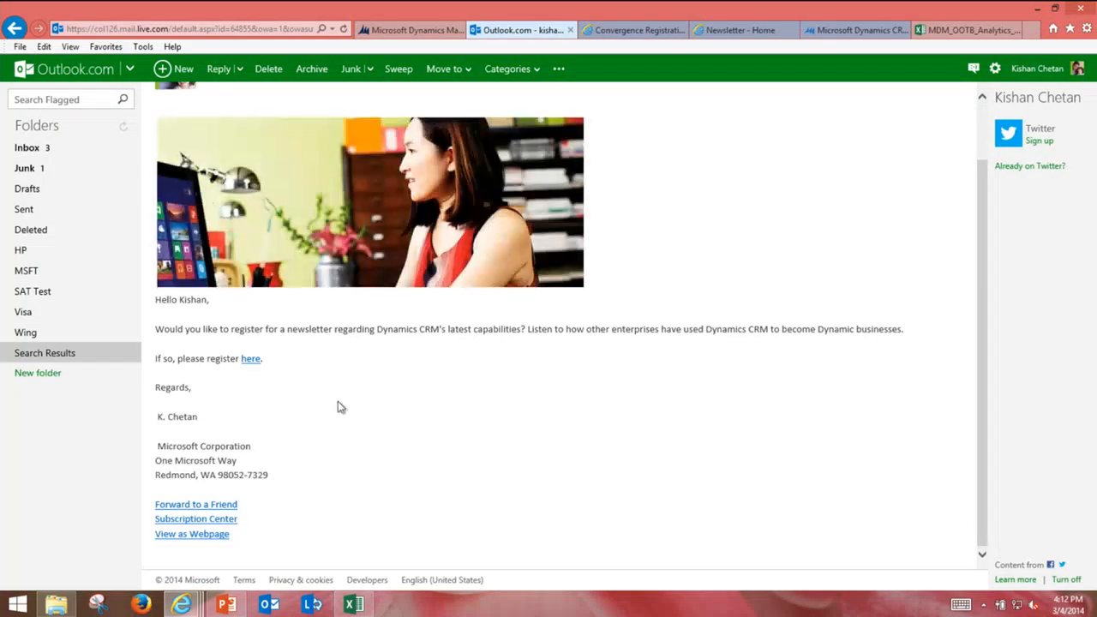
Step: Open the Newsletter Registration page and enter the test contact's e-mail, first and last name
click(249, 359)
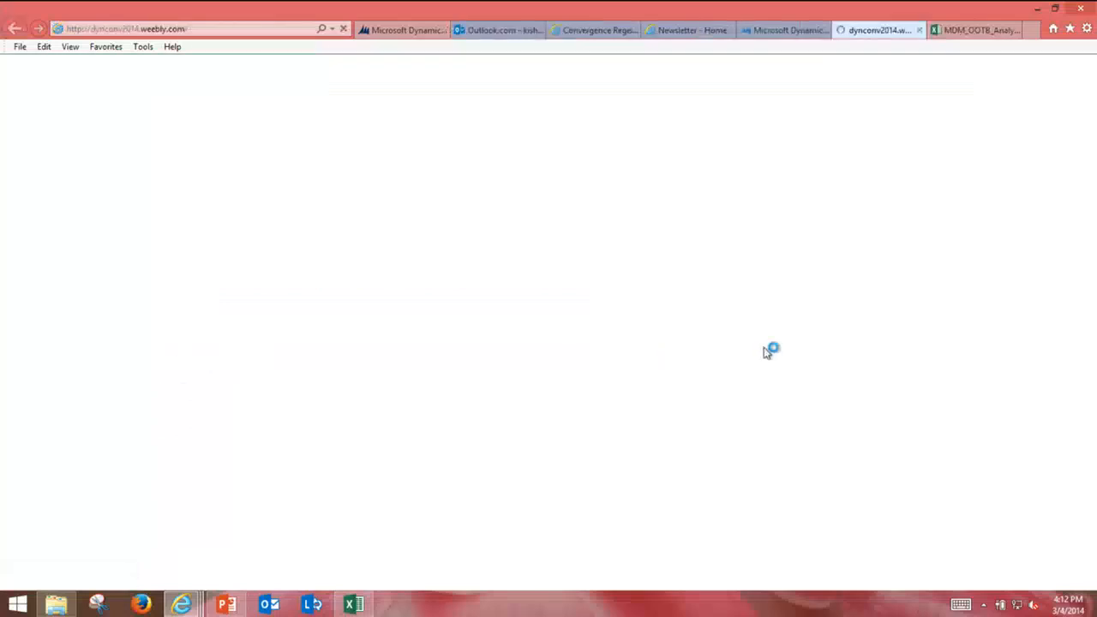
scroll(770, 349, down, 2)
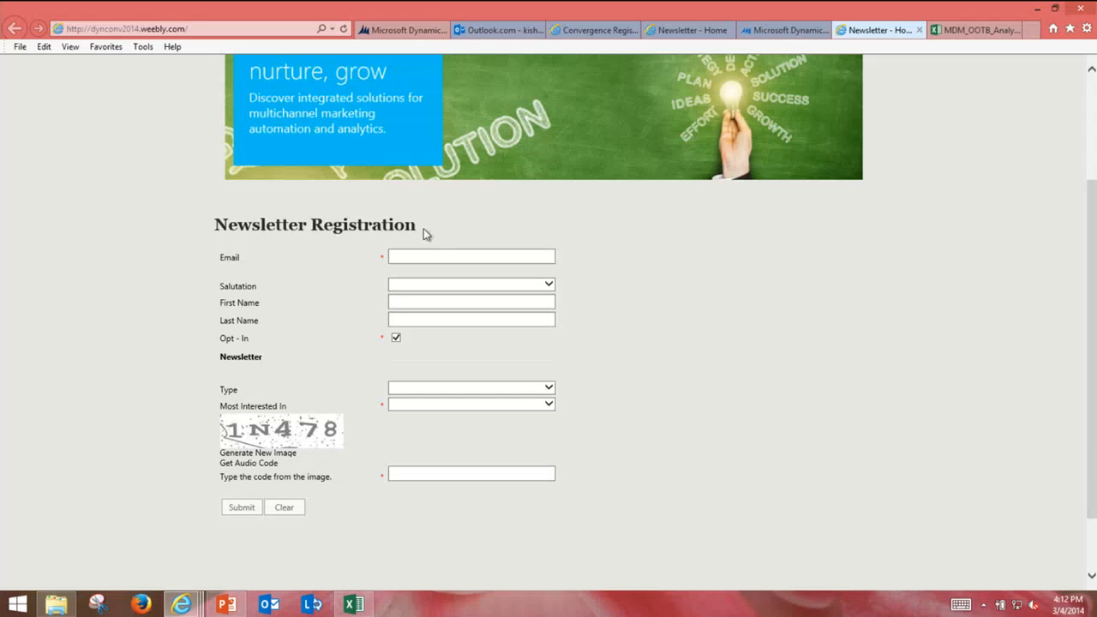
click(415, 258)
key(Tab)
key(Tab)
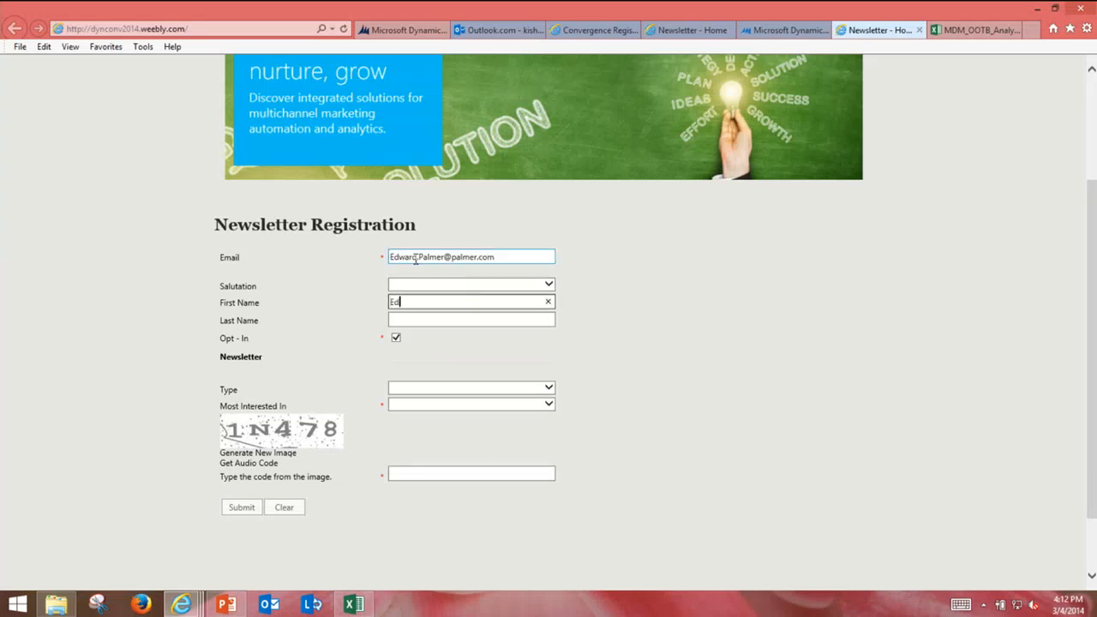
key(Tab)
key(Tab)
key(Tab)
key(Tab)
Step: Choose Marketing as Most Interested In, enter the image code, submit, and return to the lead
key(Down)
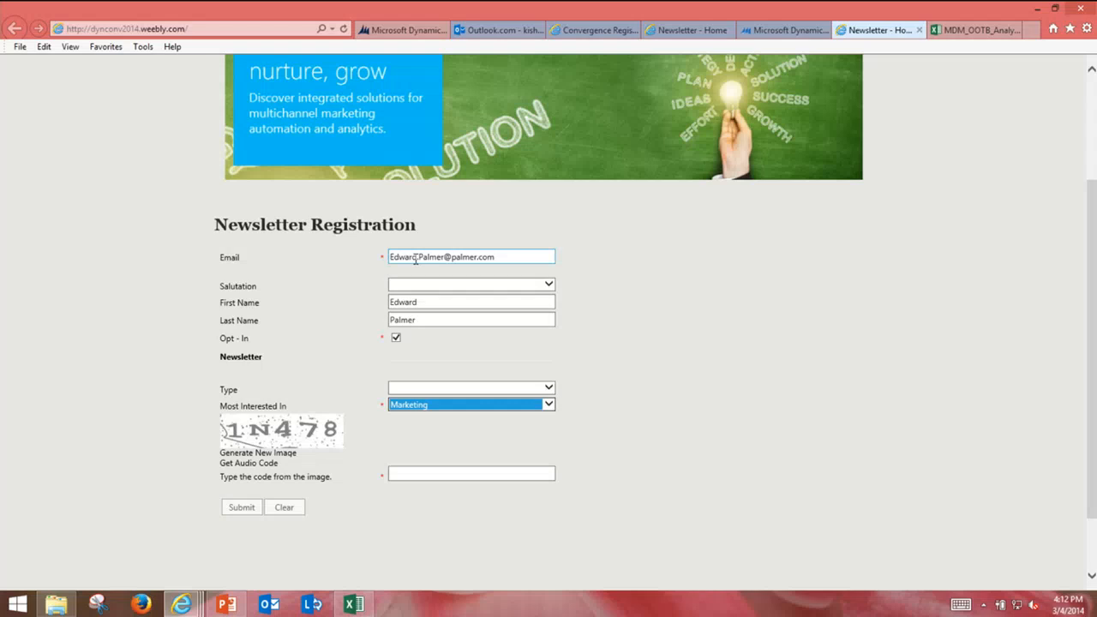
key(Tab)
key(Tab)
key(Tab)
text(1)
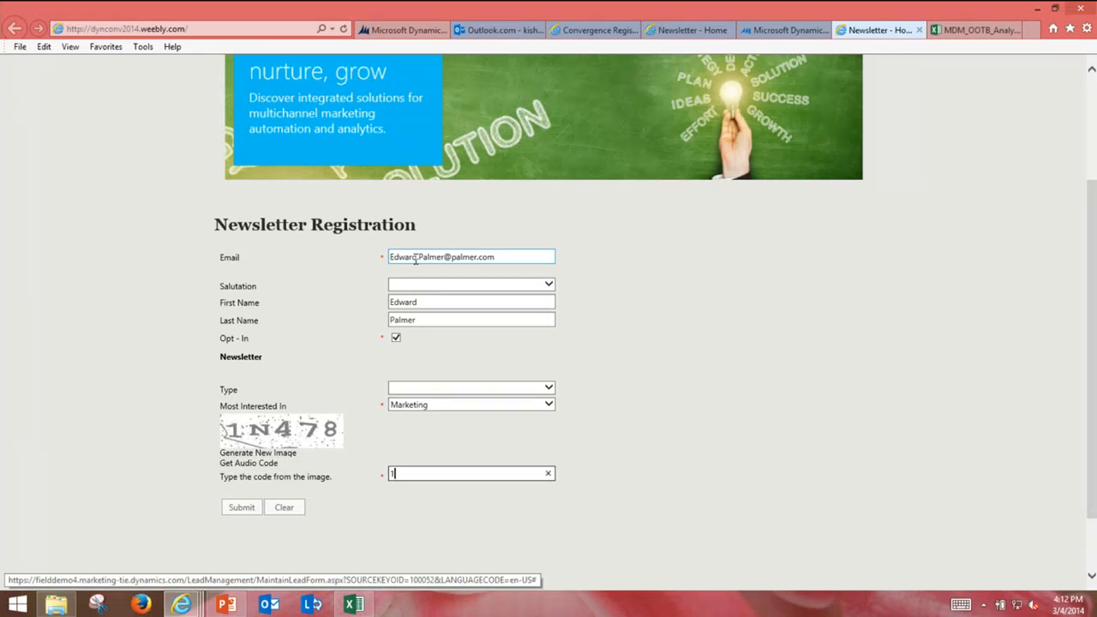
text(N478)
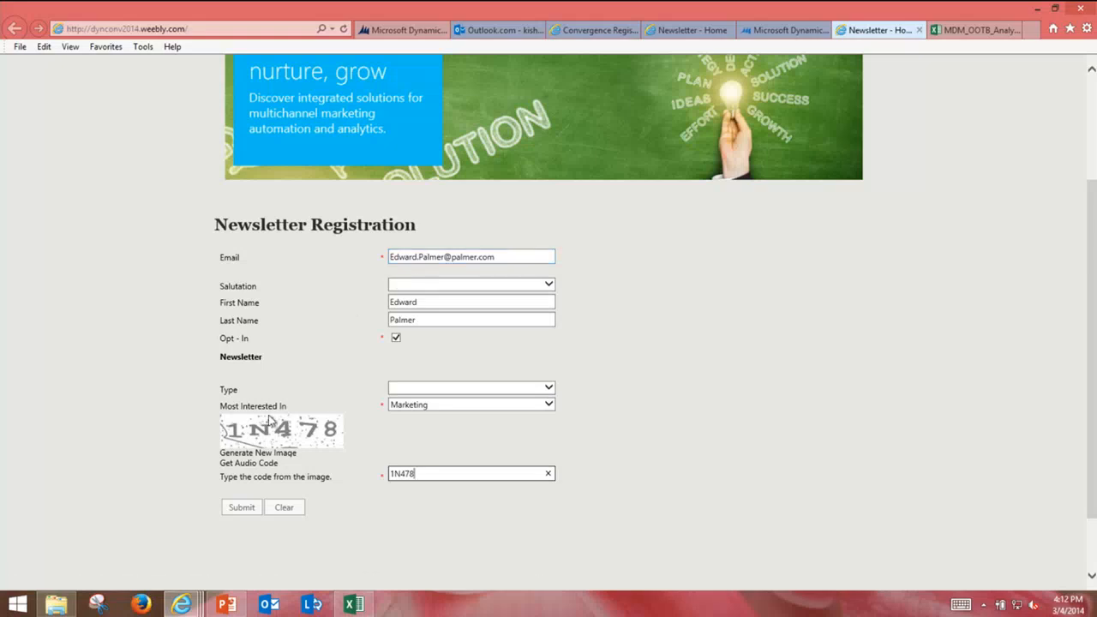
click(241, 507)
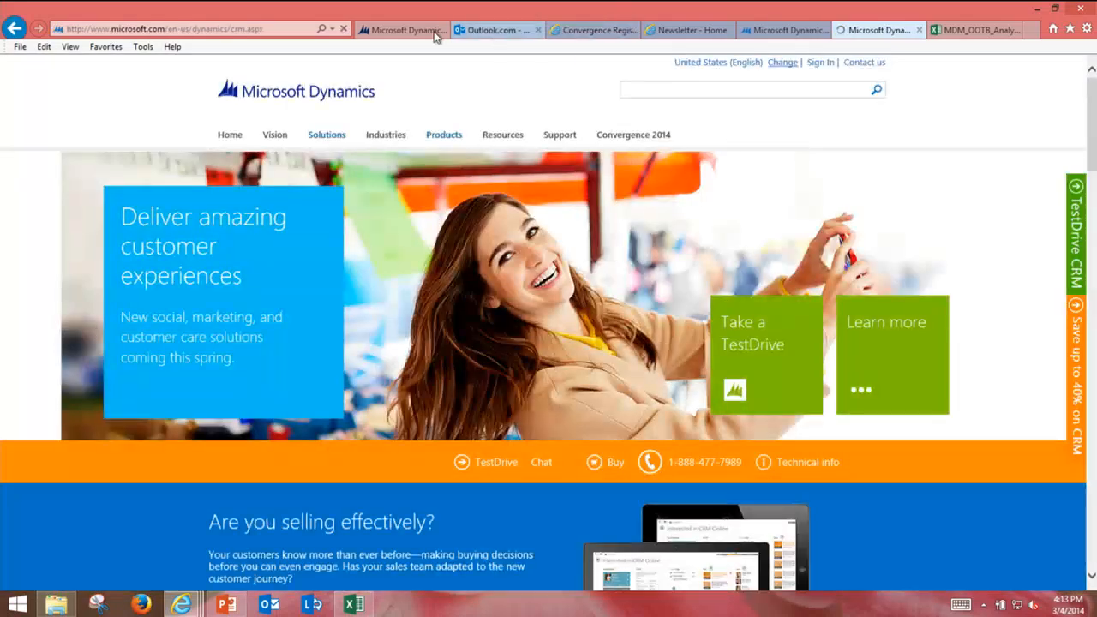
click(433, 32)
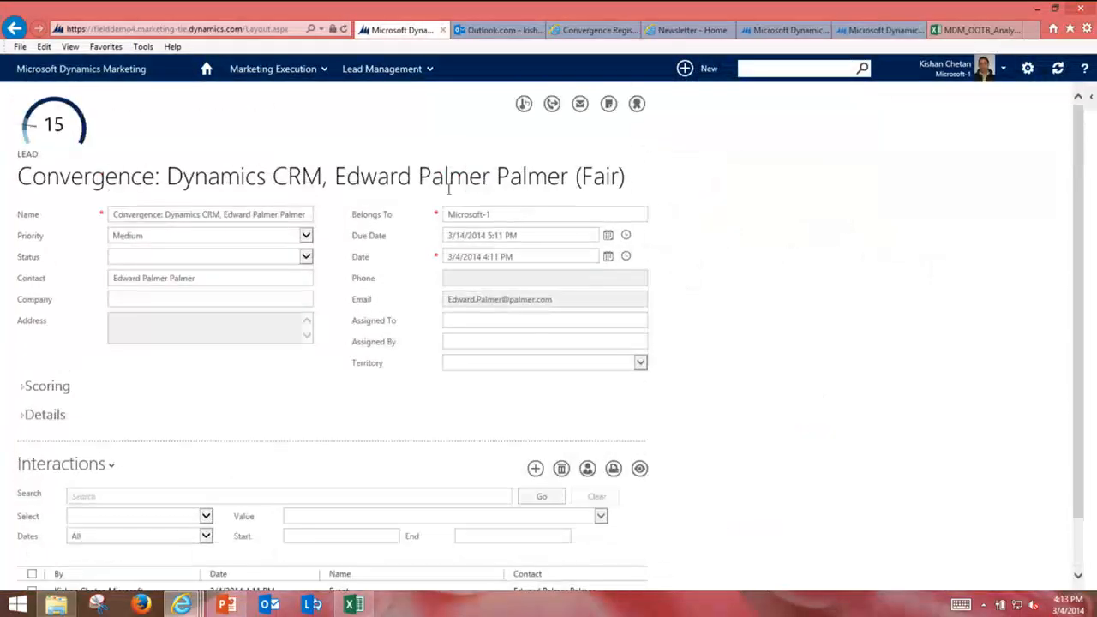
Step: Re-score the lead to 30 (Good), Sales Ready Yes with Sales Ready Score 21
click(526, 105)
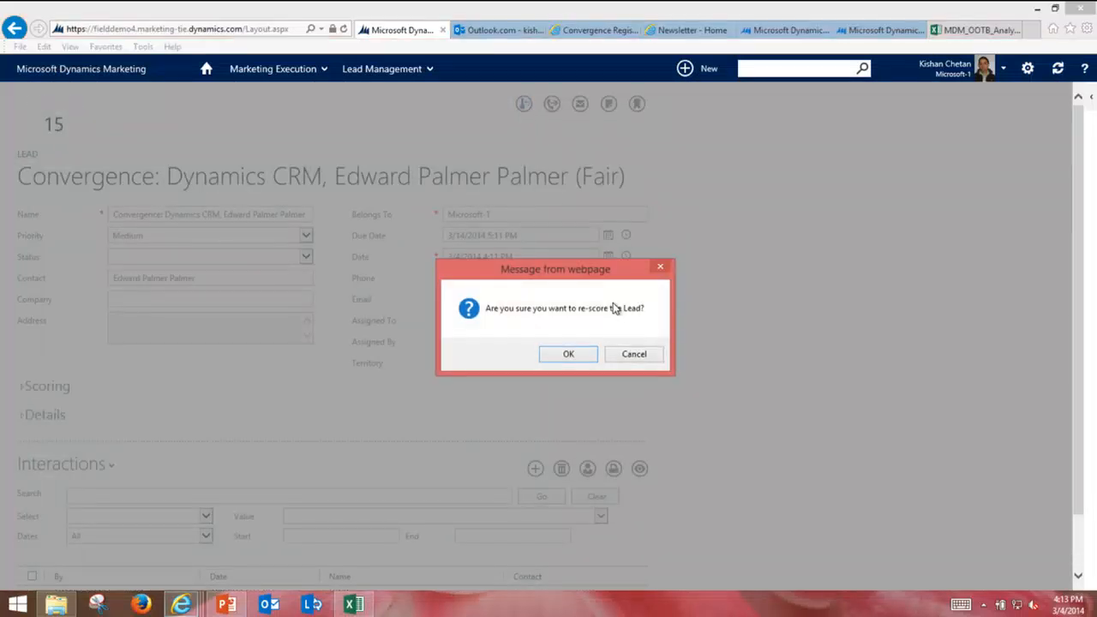
click(580, 354)
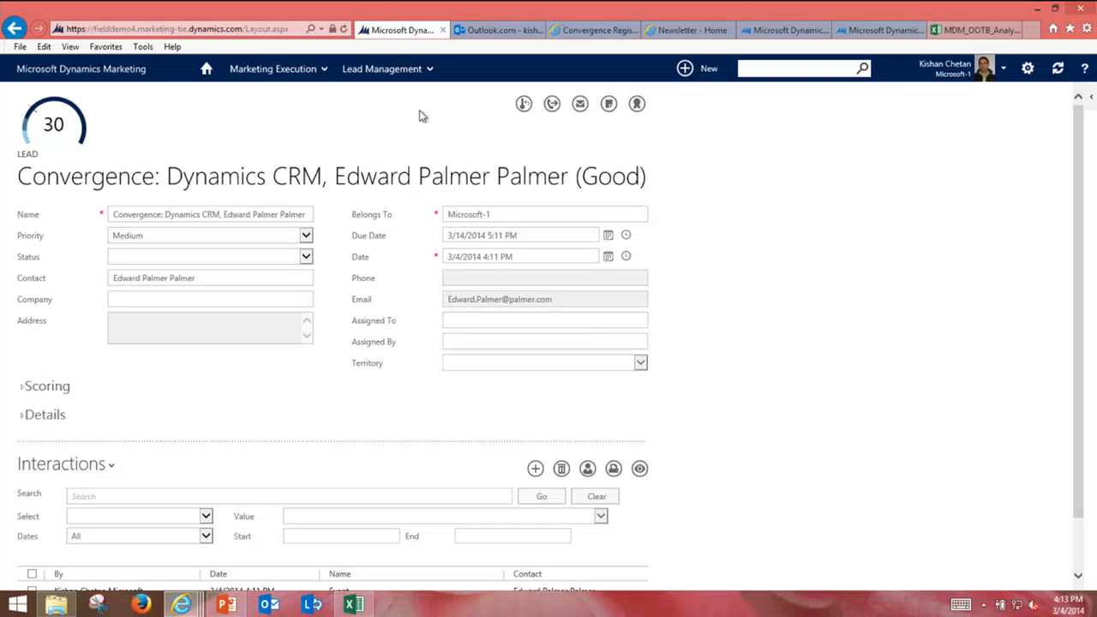
click(22, 387)
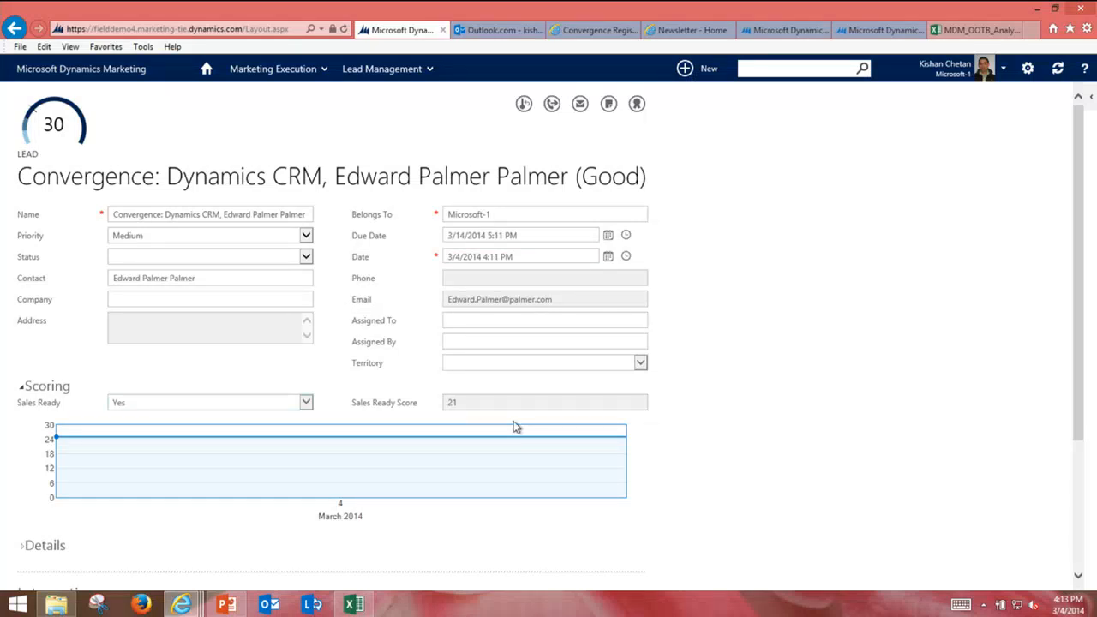
click(142, 606)
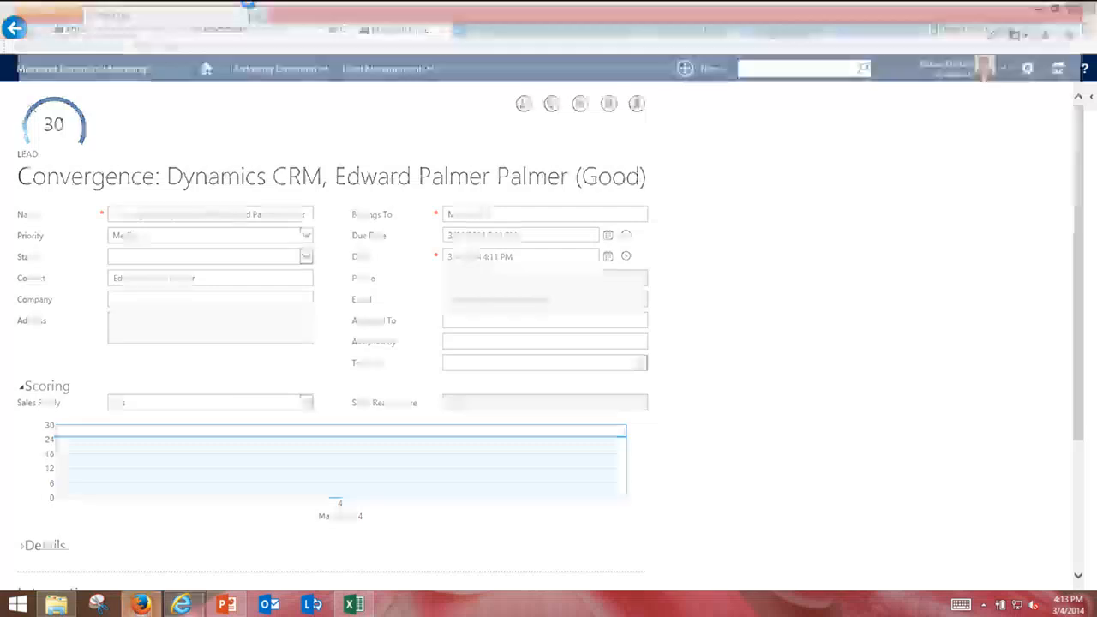
Step: Go to the crm7mp.crm.dynamics.com Dynamics CRM address from the address suggestions
text(crm)
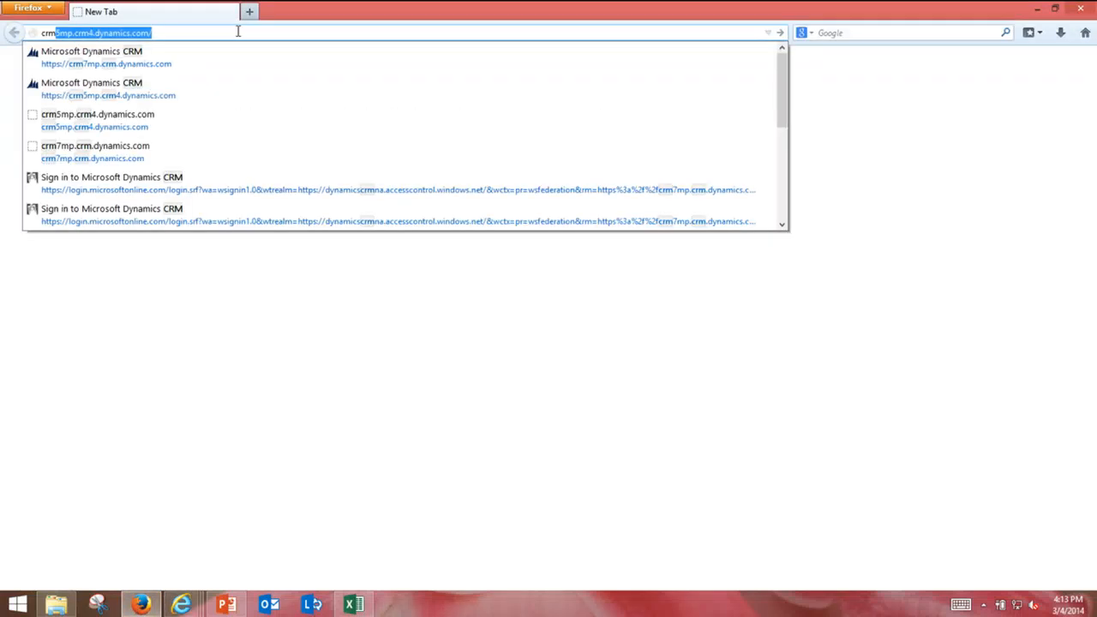
key(Down)
key(Down)
key(Down)
key(Down)
key(Return)
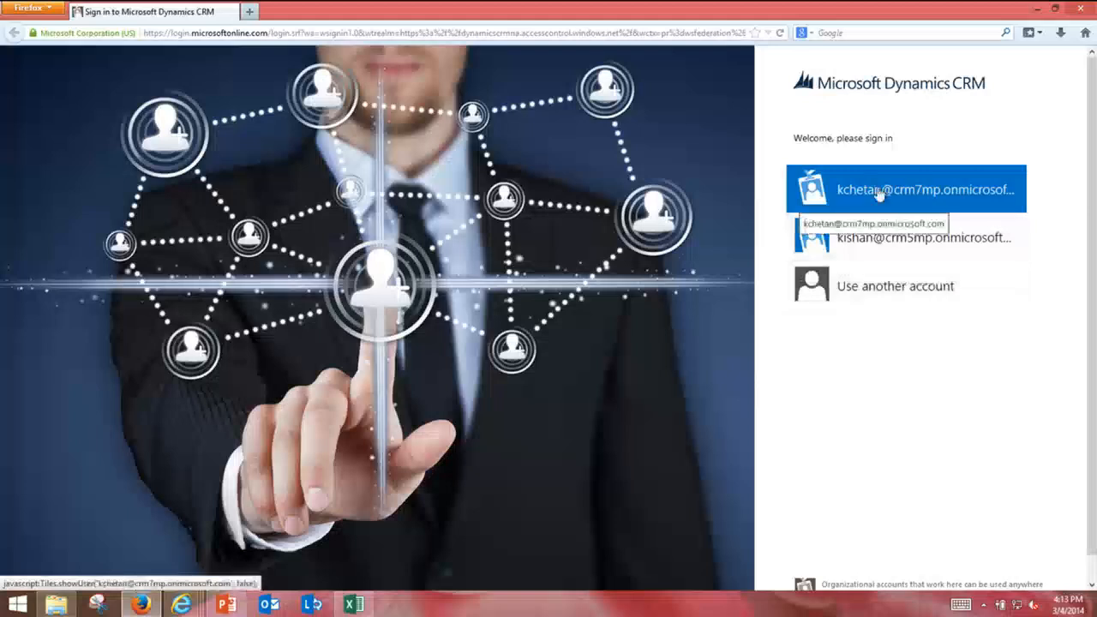
Step: Sign in with the work account and its password to reach the Sales Activity Social Dashboard
click(879, 192)
text(•••)
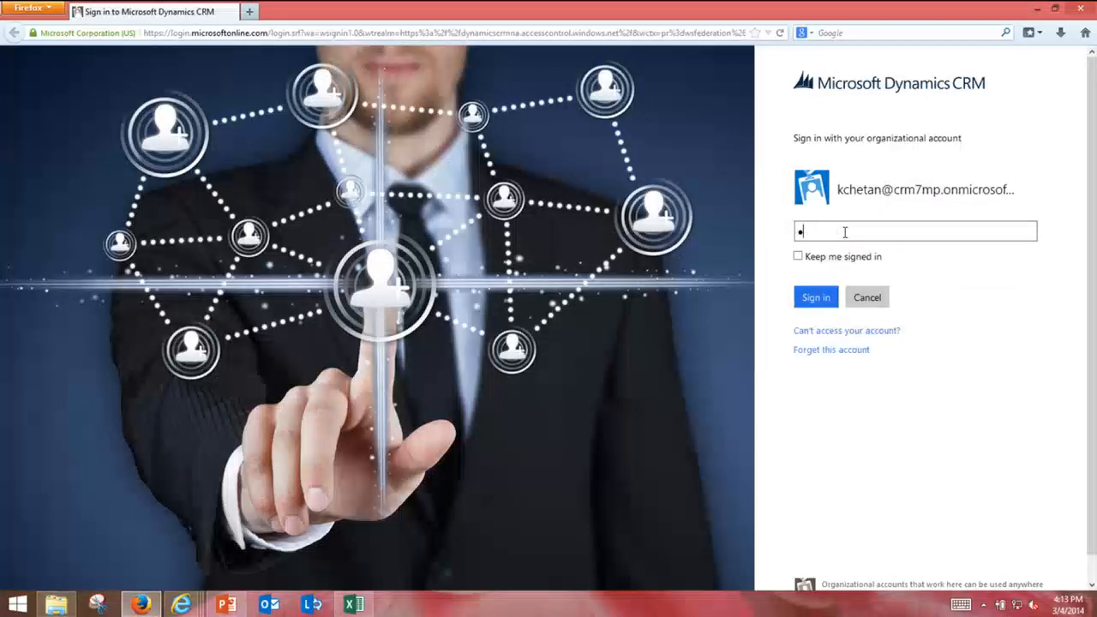
text(•••••)
click(814, 298)
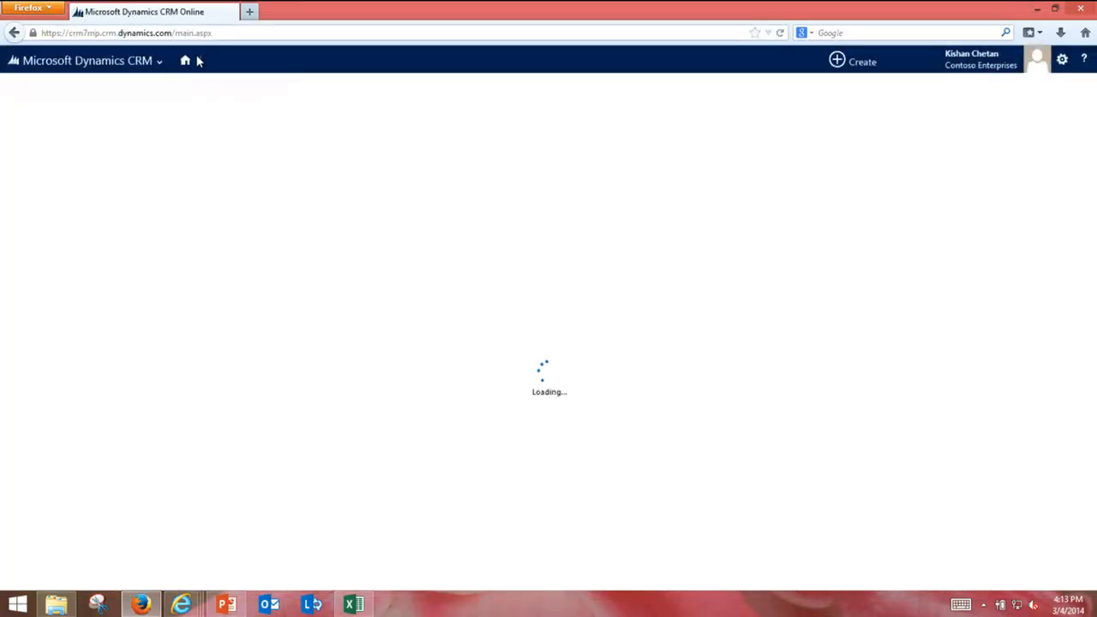
click(240, 62)
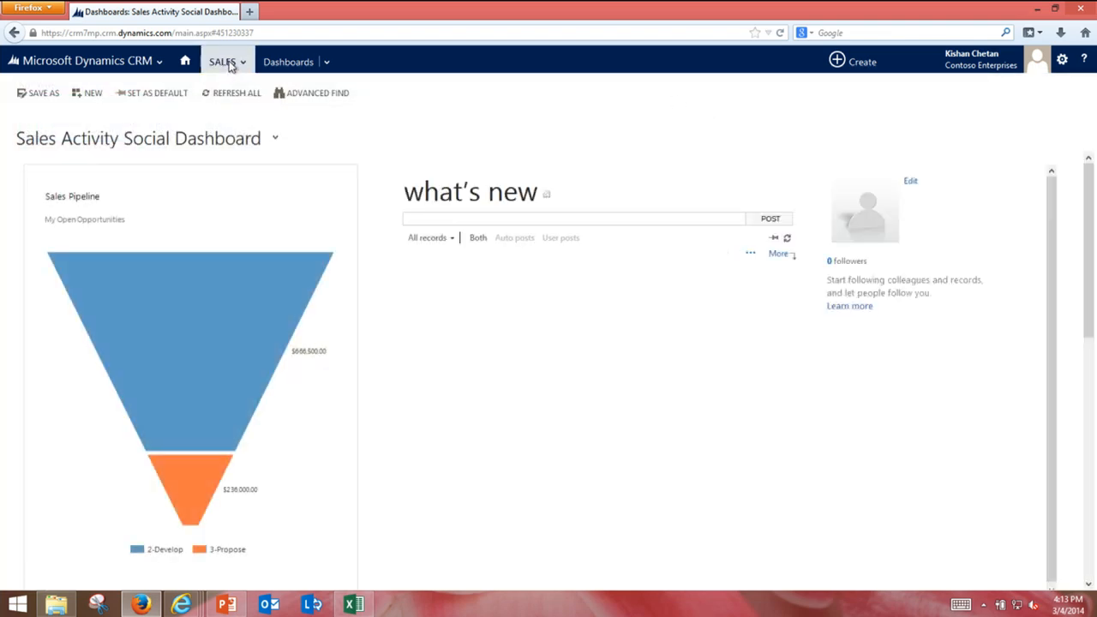
Step: In Sales > Leads, switch to All Leads and qualify the newest Convergence registration lead
click(225, 62)
click(724, 122)
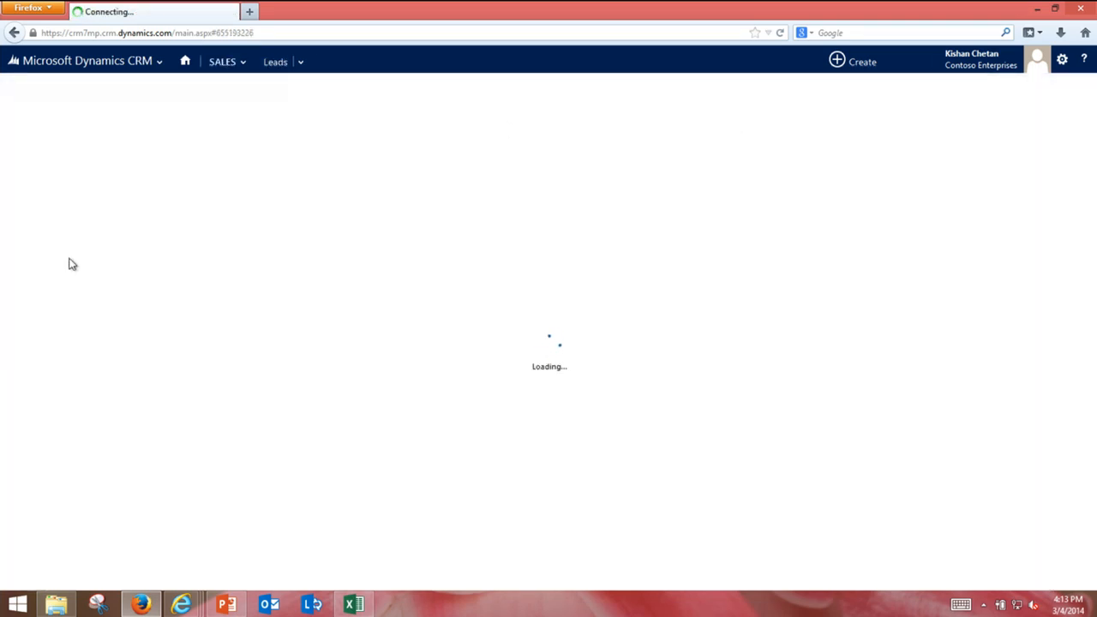
click(103, 131)
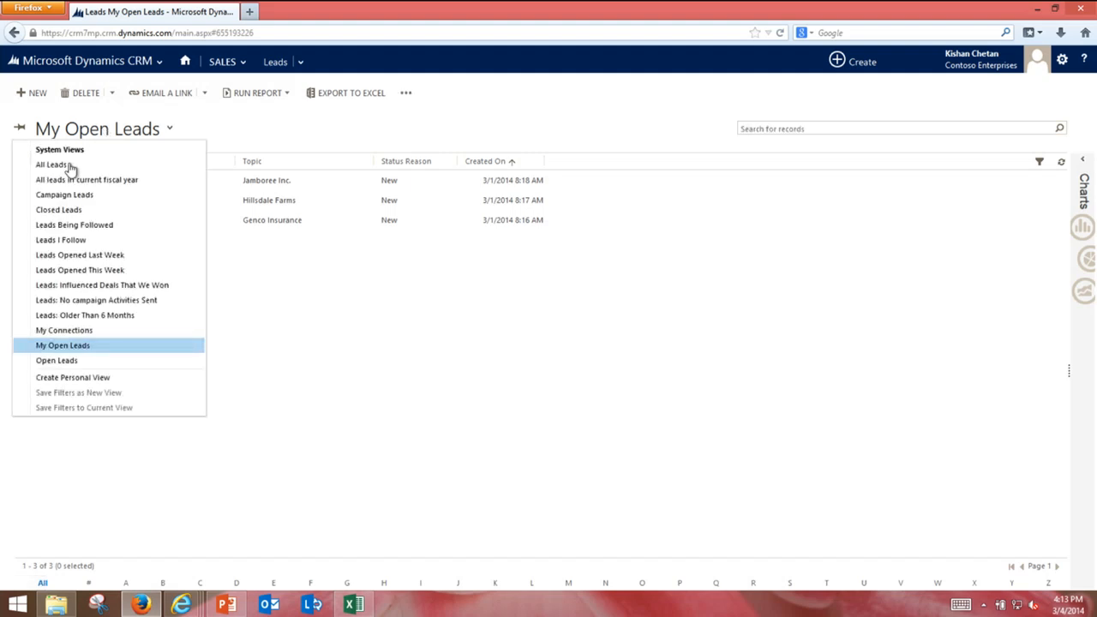
click(74, 167)
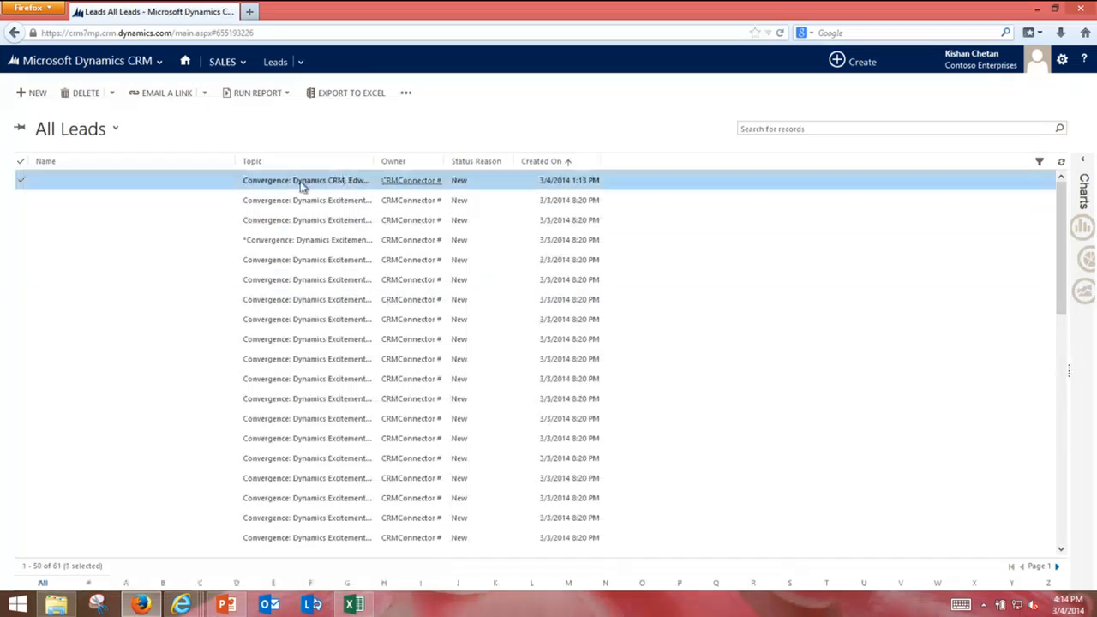
click(300, 182)
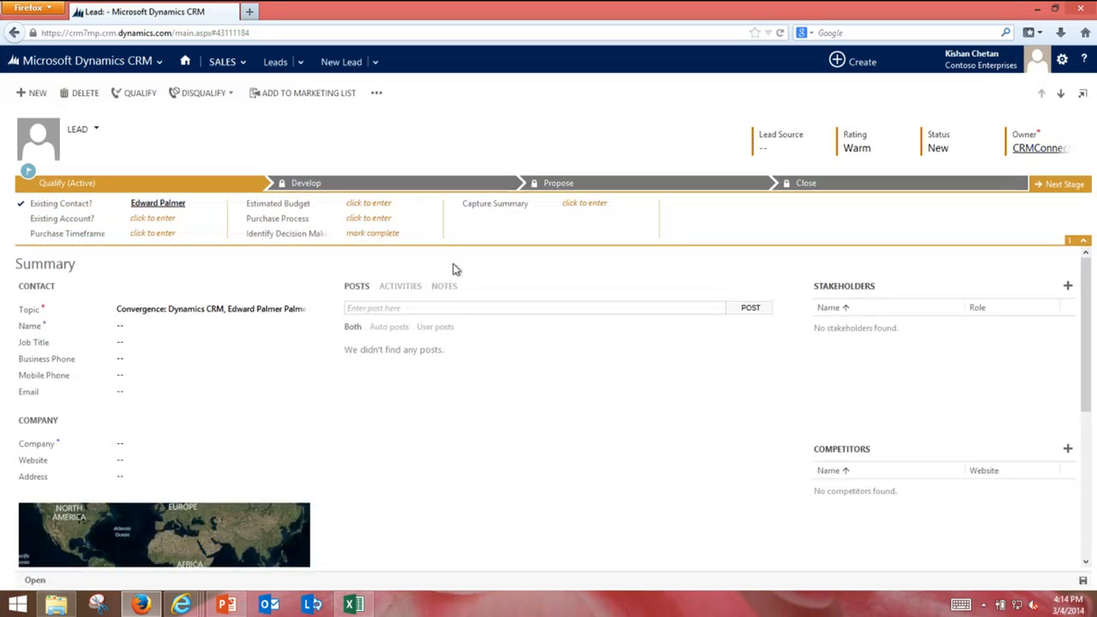
click(141, 94)
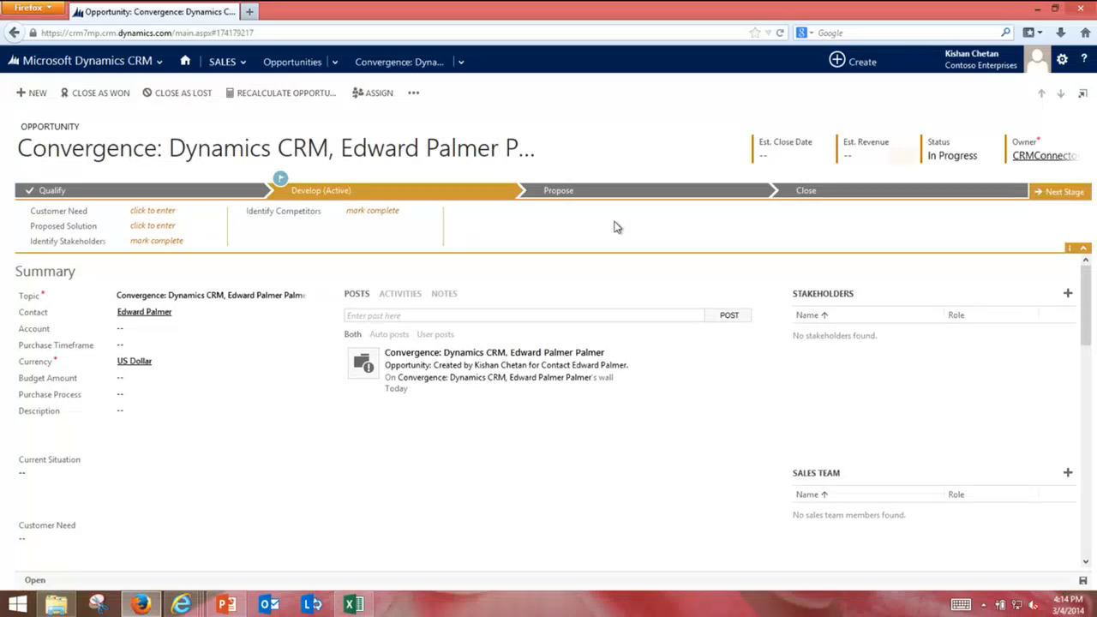
Step: Set the opportunity's estimated close date to 4/4/2014 and estimated revenue to $550,000.00, then save
click(780, 154)
click(817, 155)
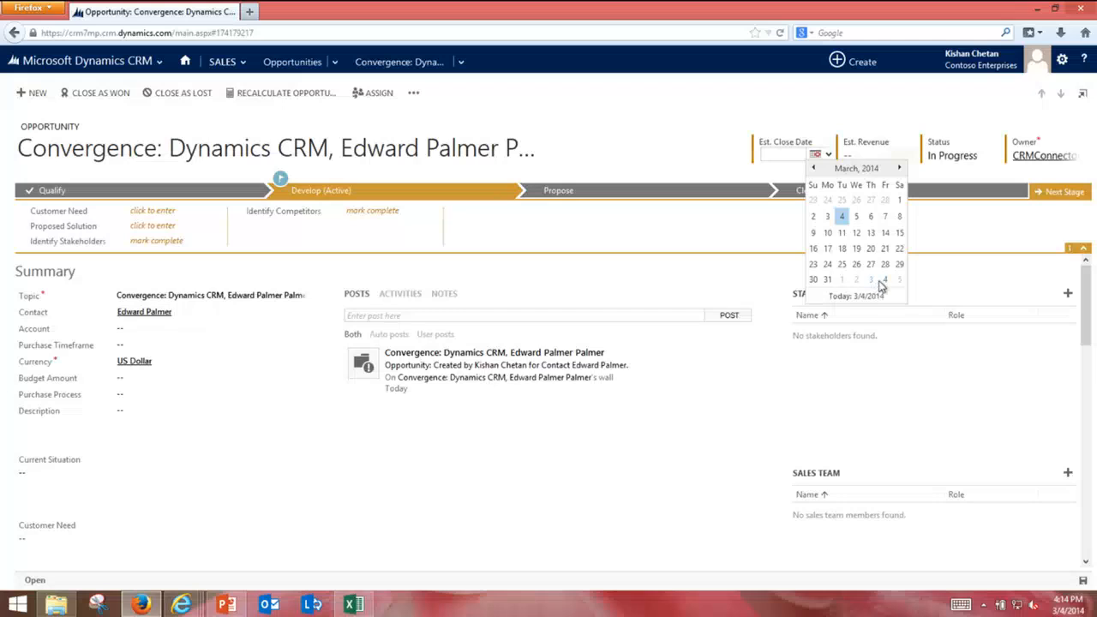
click(879, 285)
click(865, 160)
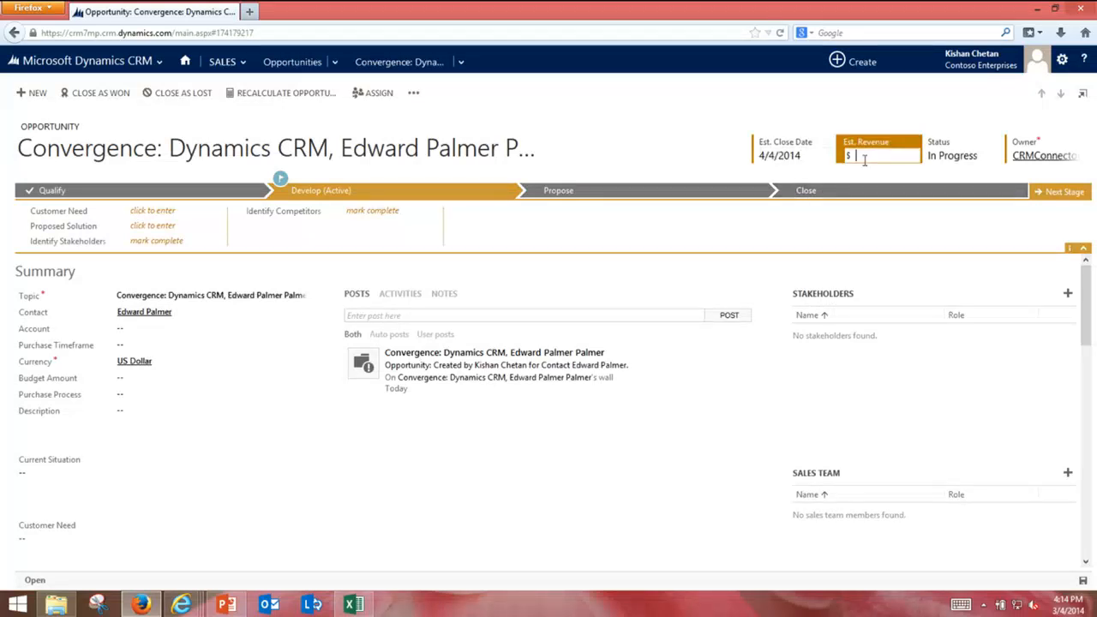
text(0)
key(BackSpace)
key(BackSpace)
text(50,000)
key(Return)
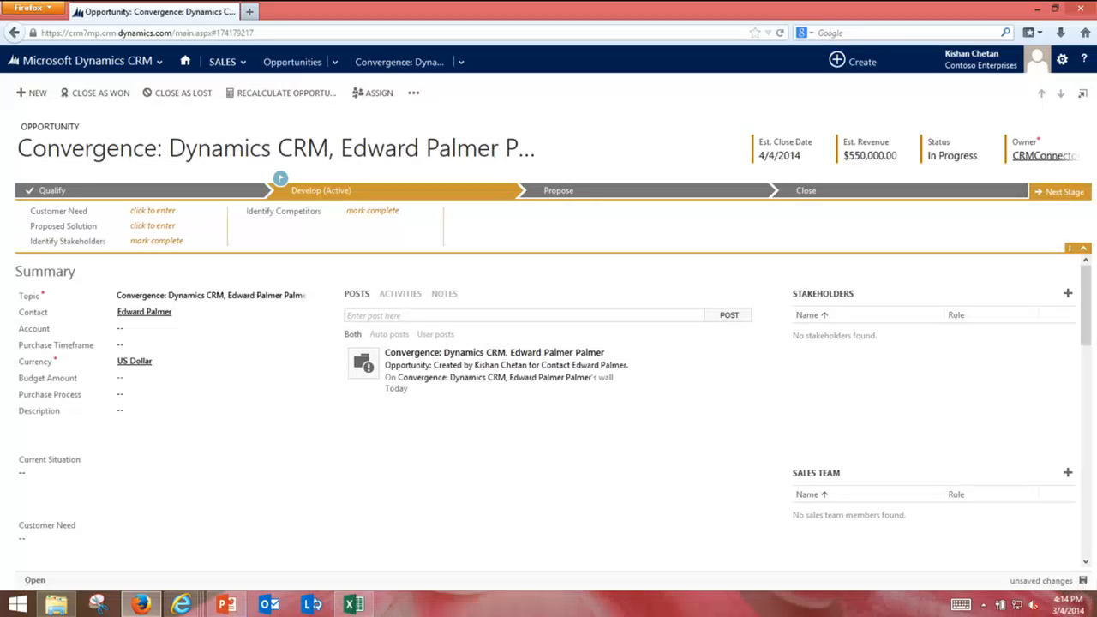
click(1083, 582)
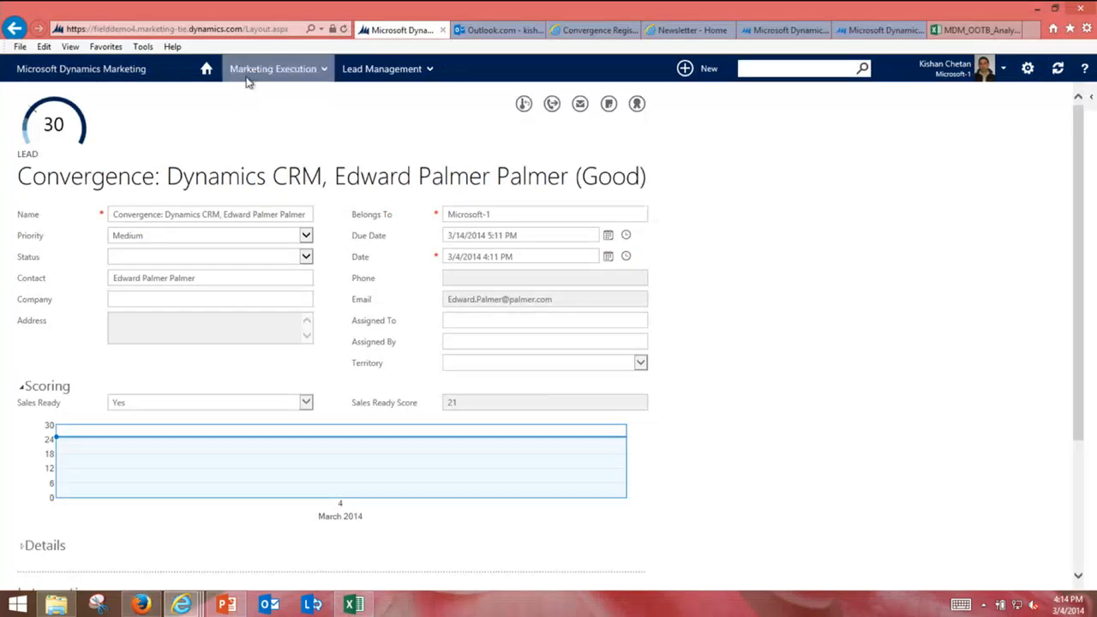
Step: Go from the scored Convergence lead to the Lead Management Opportunities list
click(407, 76)
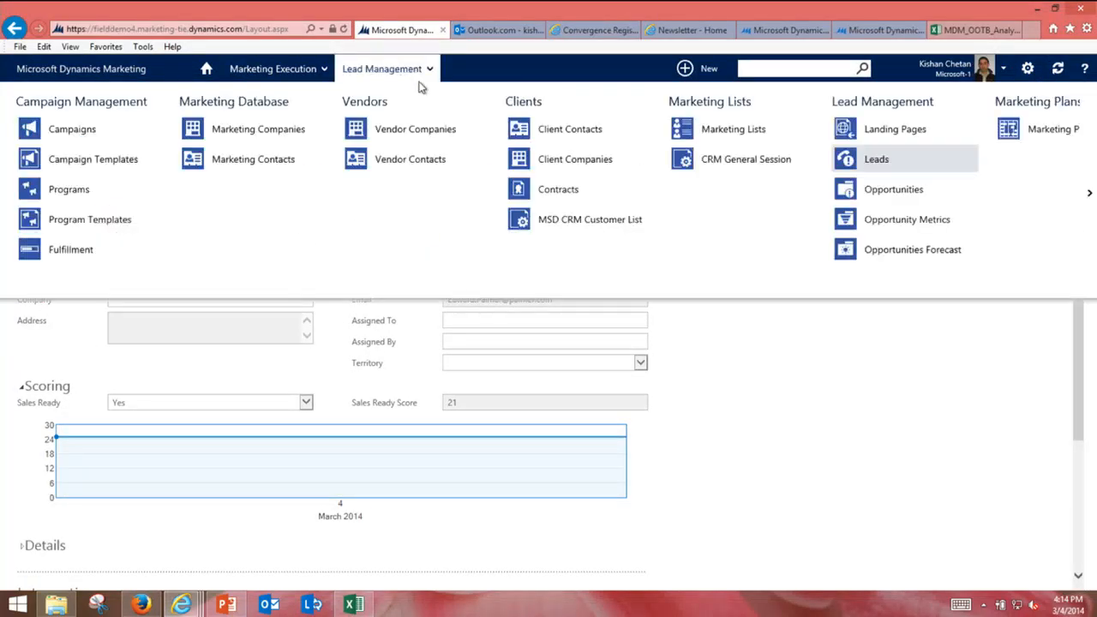
click(887, 196)
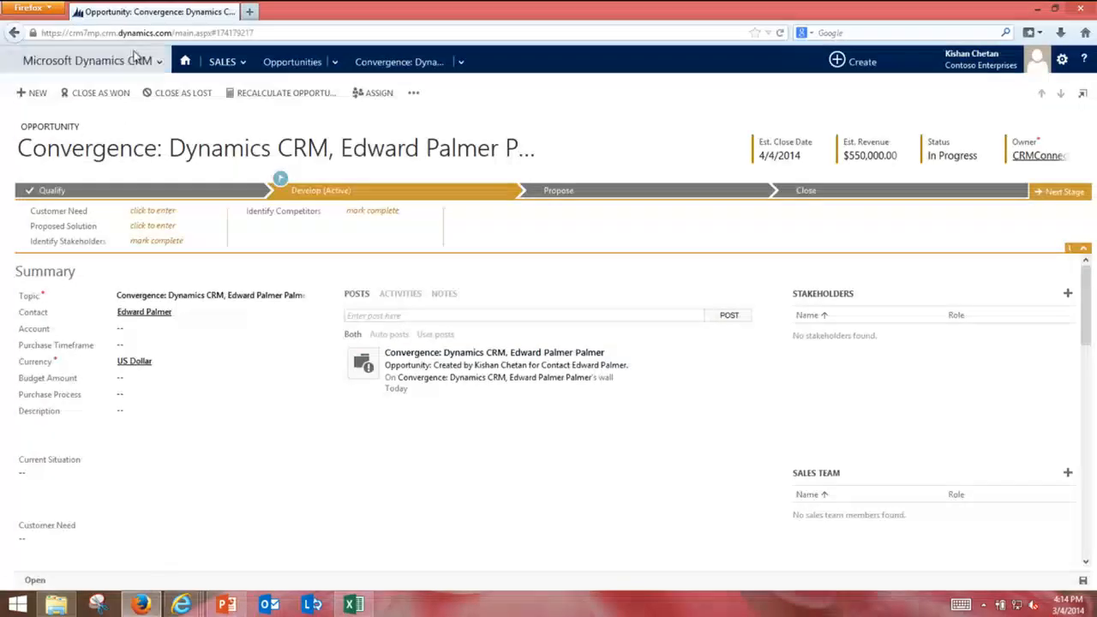
Step: Open a recently viewed contact's record from the Sales Contacts list
click(159, 61)
click(225, 62)
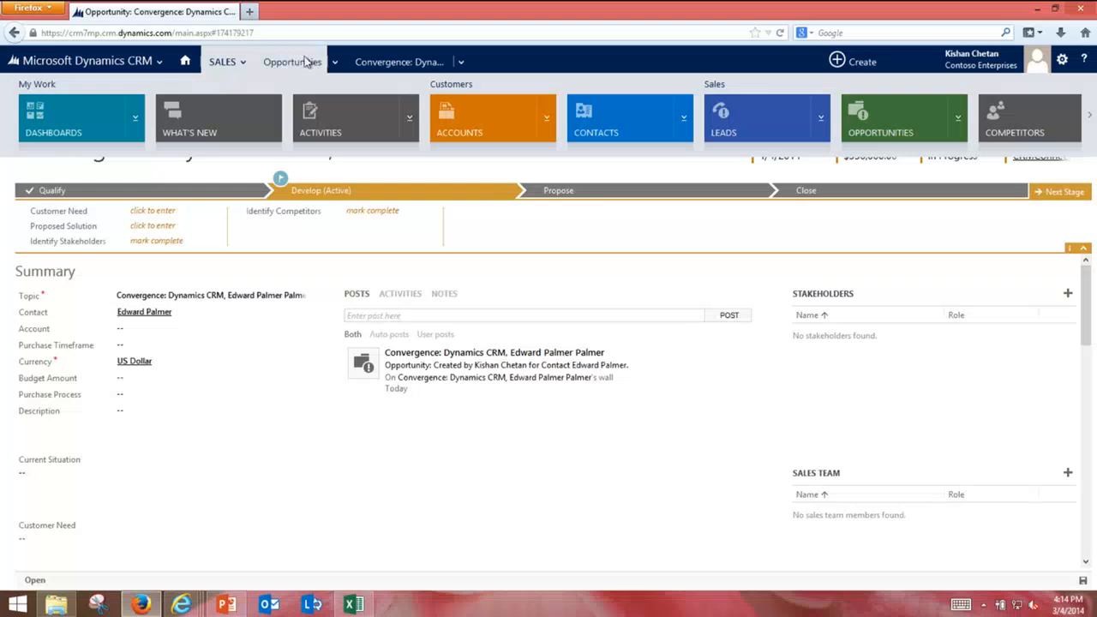
click(292, 67)
click(222, 65)
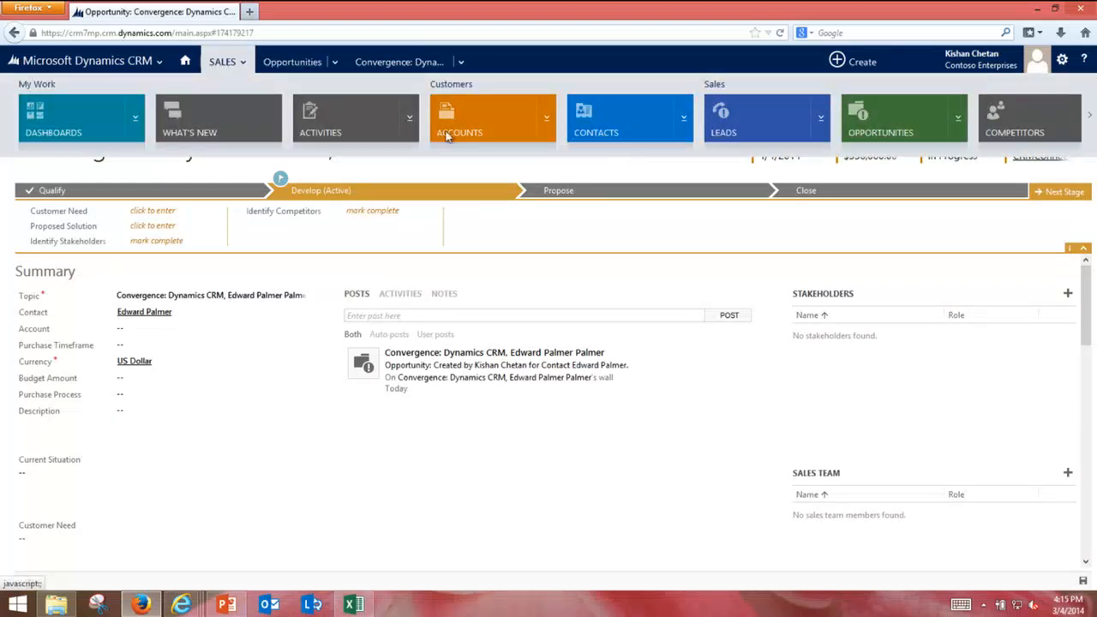
click(625, 125)
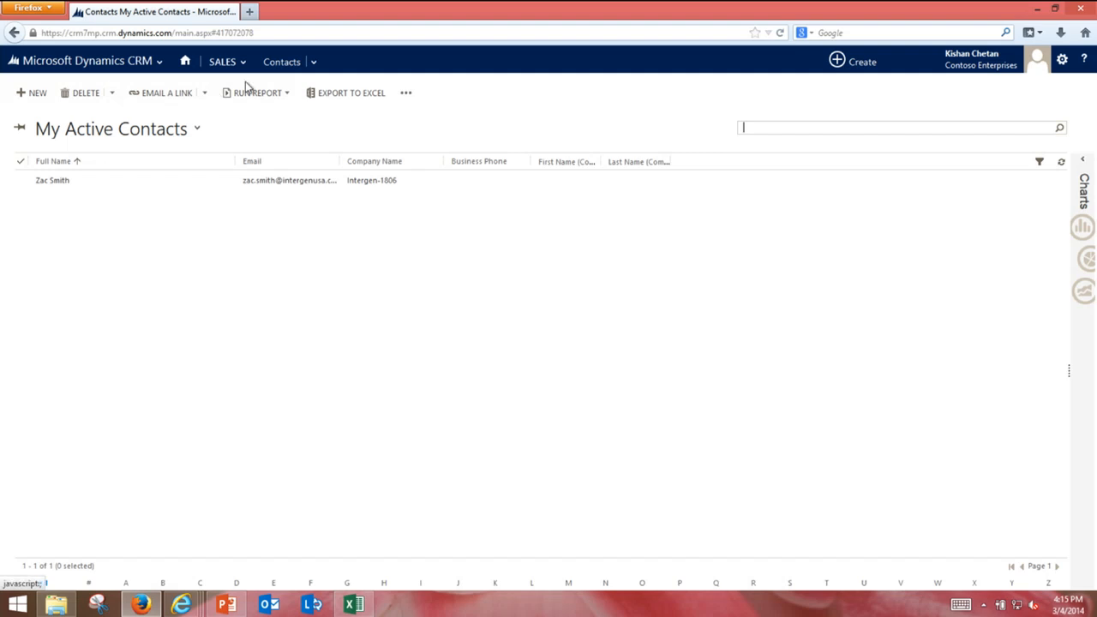
click(313, 64)
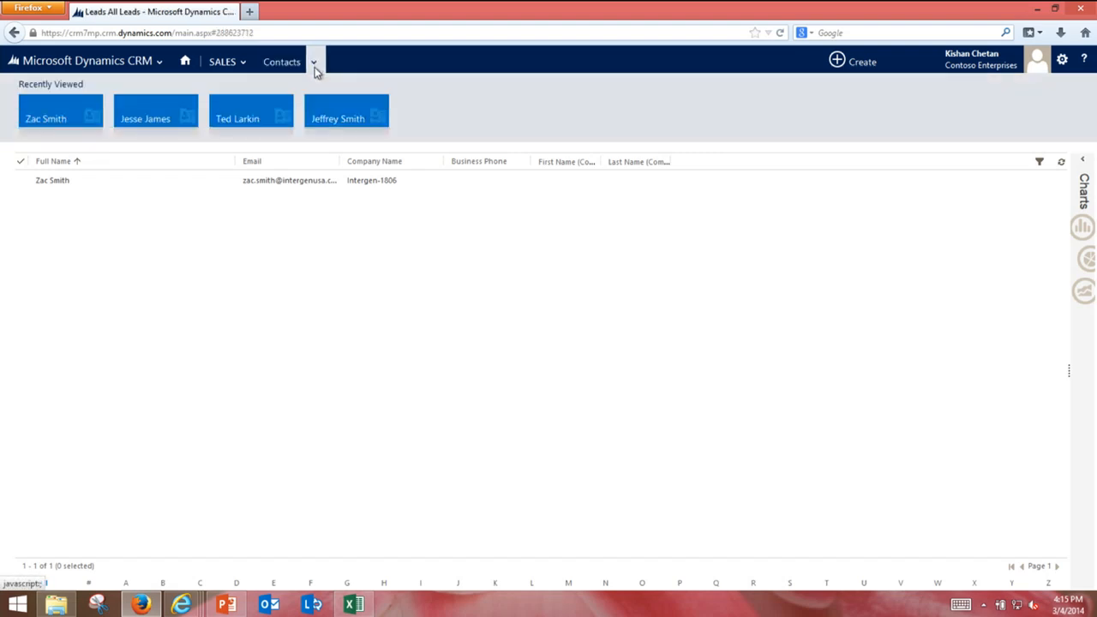
click(90, 123)
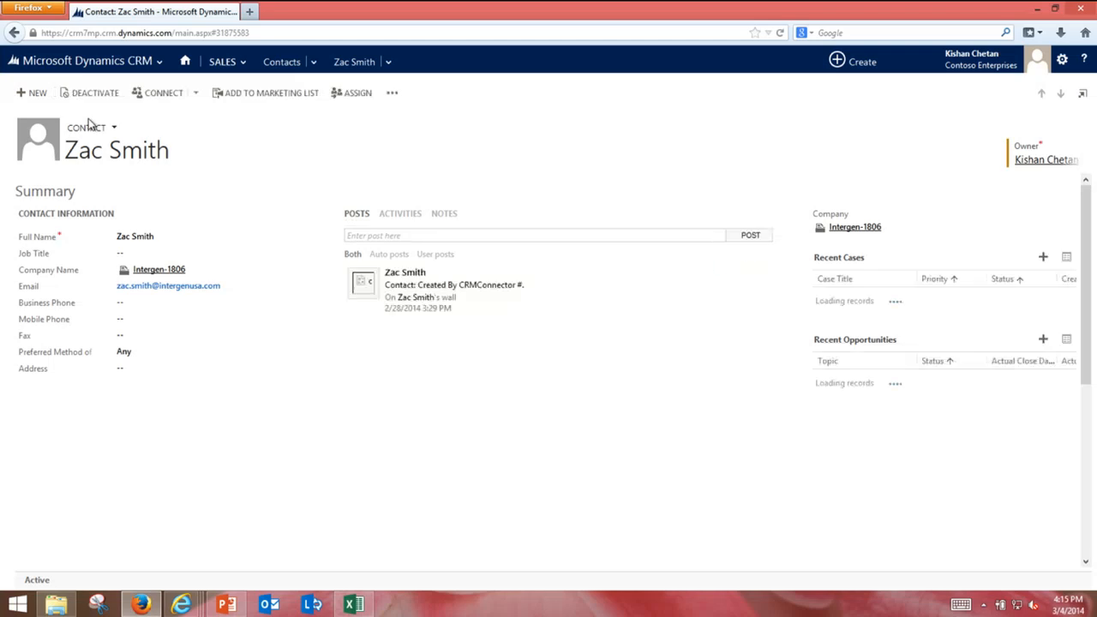
Step: Show the contact's Web Behavioral Data with a widened Last Page URL column, then return to Dynamics Marketing
click(388, 63)
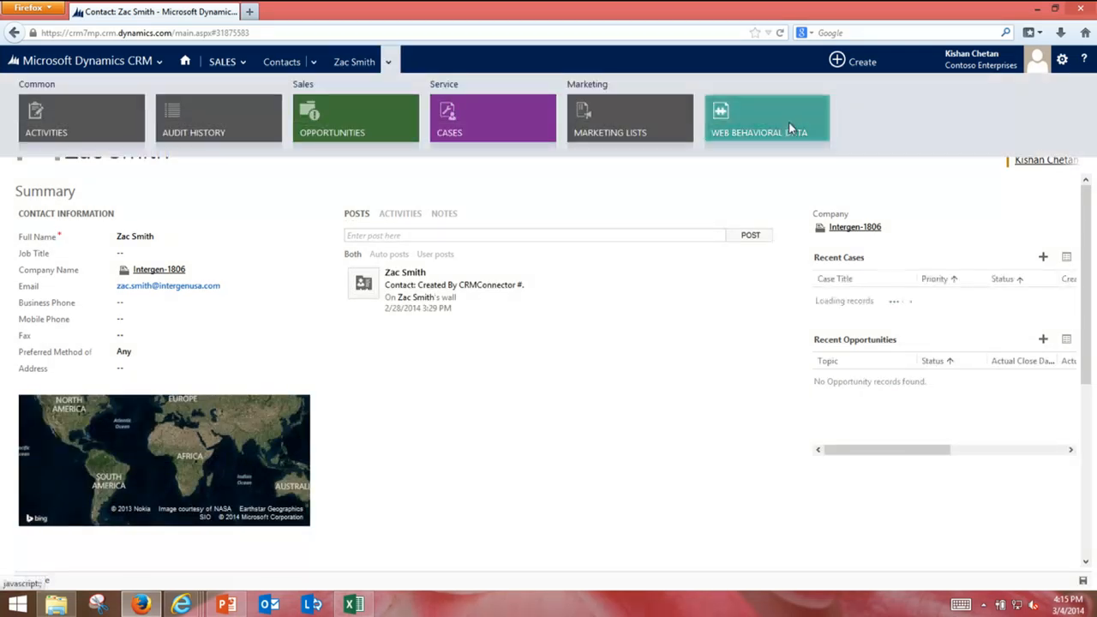
click(791, 128)
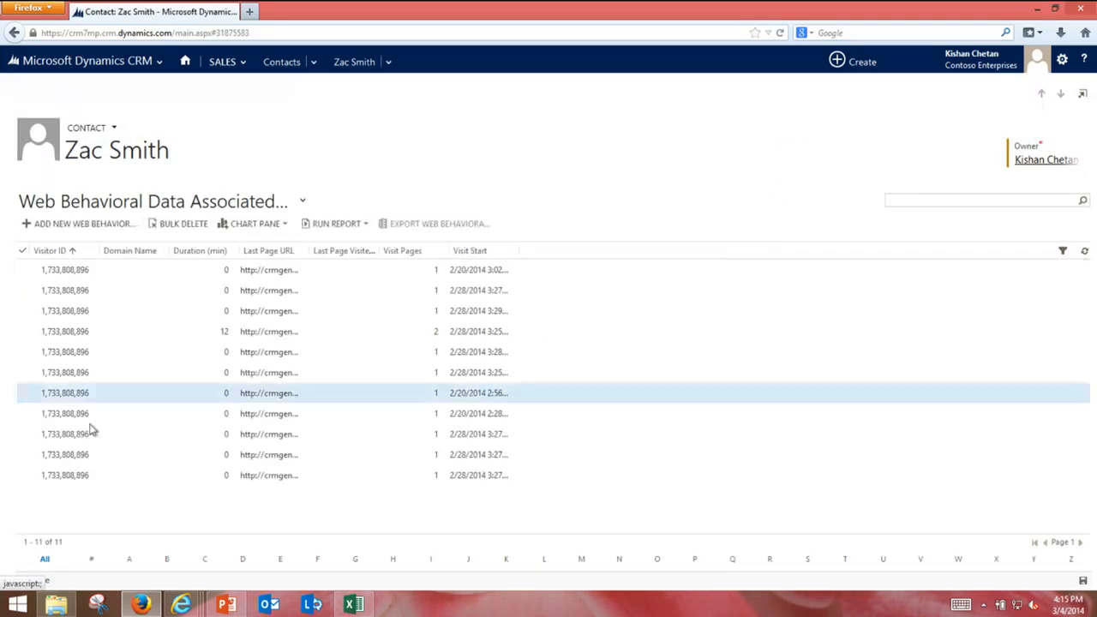
drag(310, 251, 520, 250)
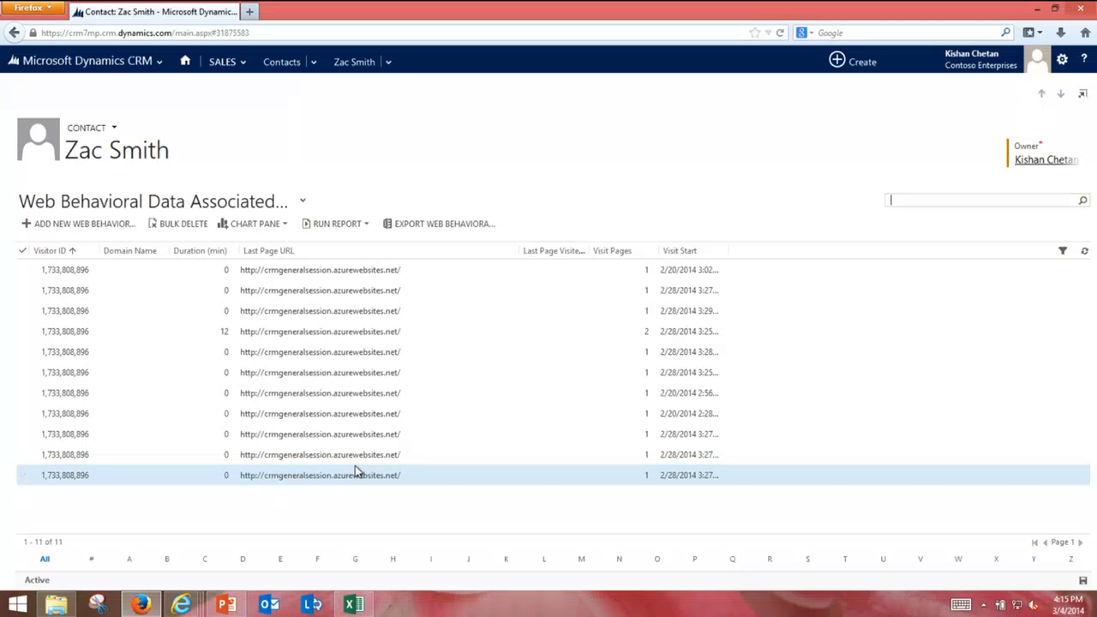
key(alt+Tab)
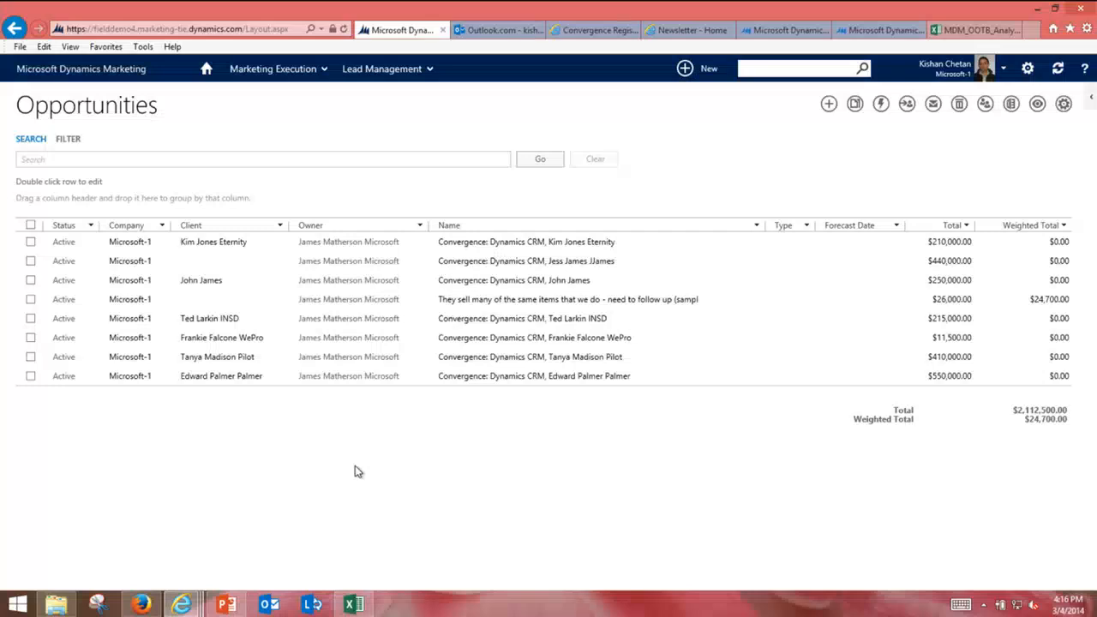
Step: Bring the MDM_OOTB_Analytics_LeadGeneration Excel workbook to the front
click(351, 604)
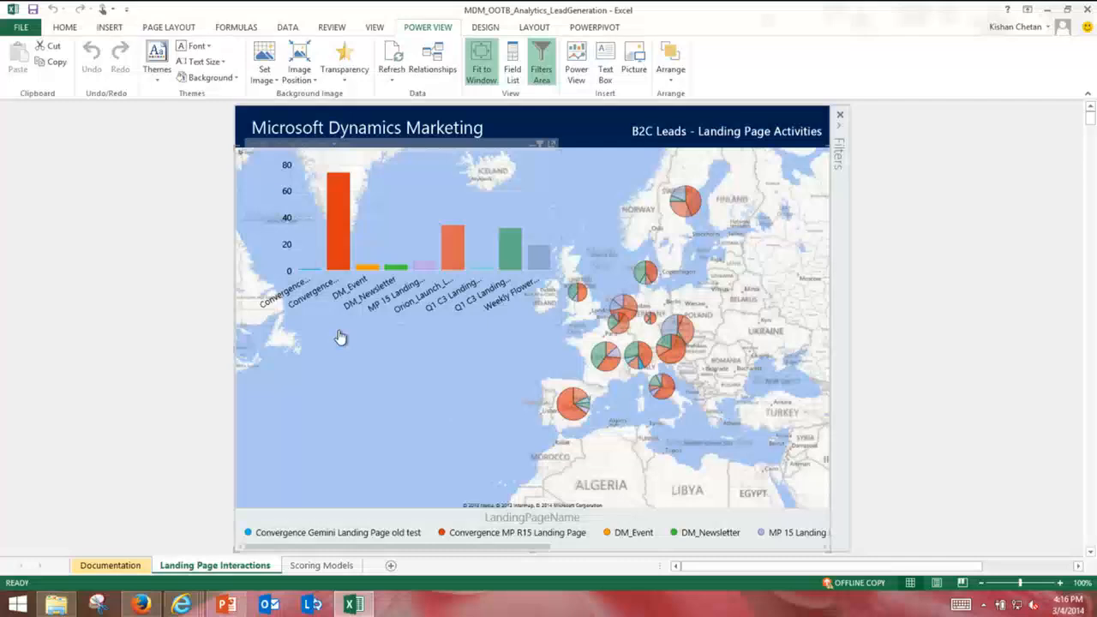
Step: Cross-filter the Europe map to Madrid's Convergence MP R15 Landing Page slice, then switch to PowerPoint
scroll(460, 389, up, 1)
drag(622, 437, 569, 427)
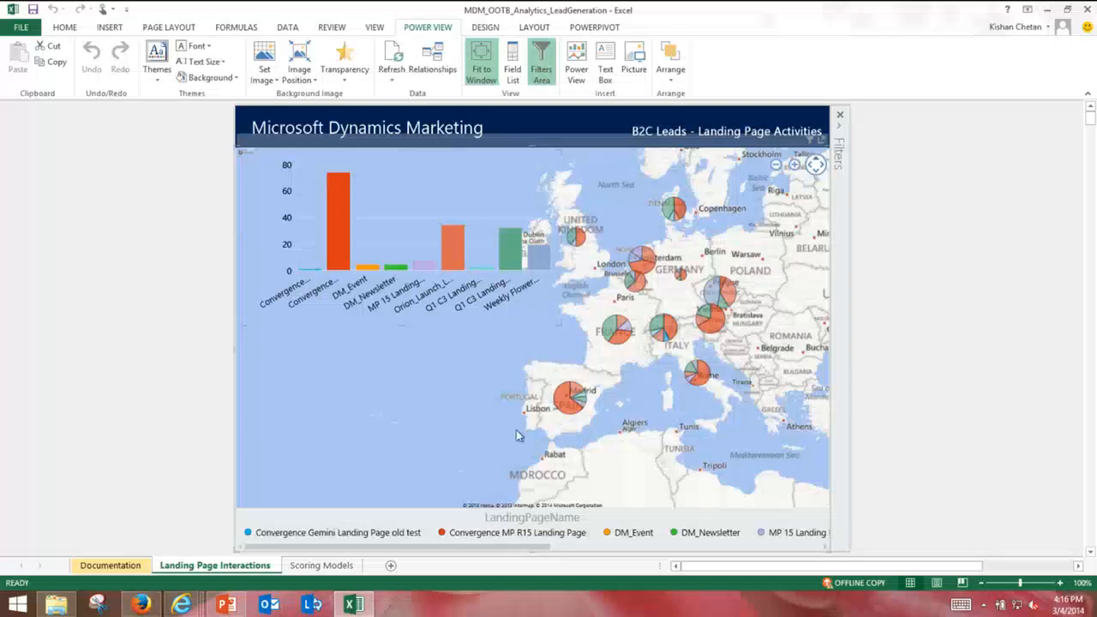
click(567, 408)
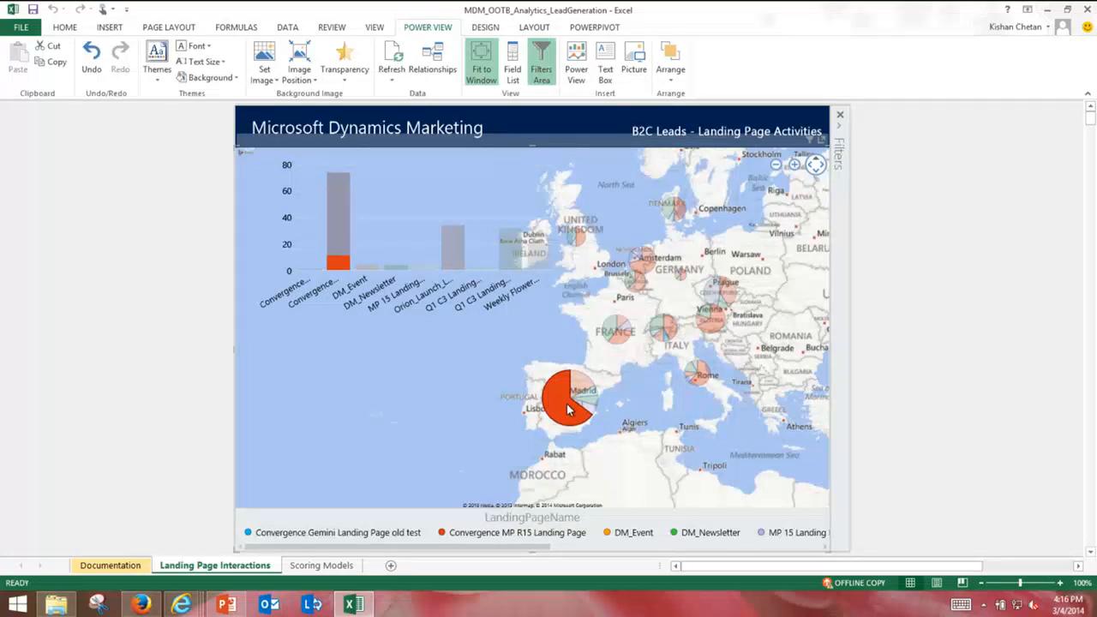
key(alt)
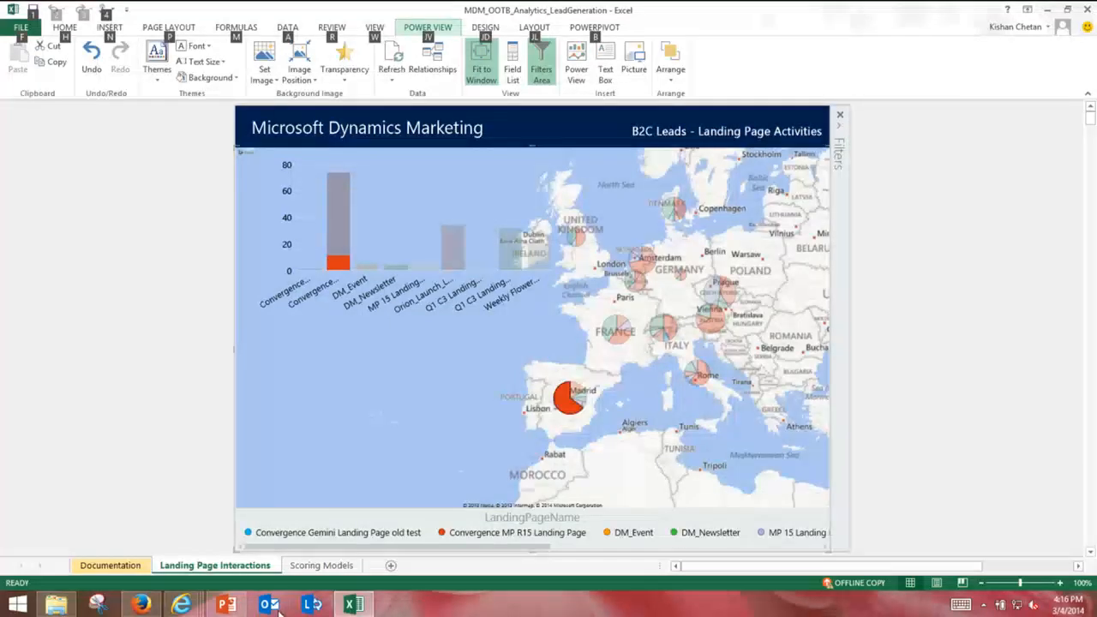
click(244, 606)
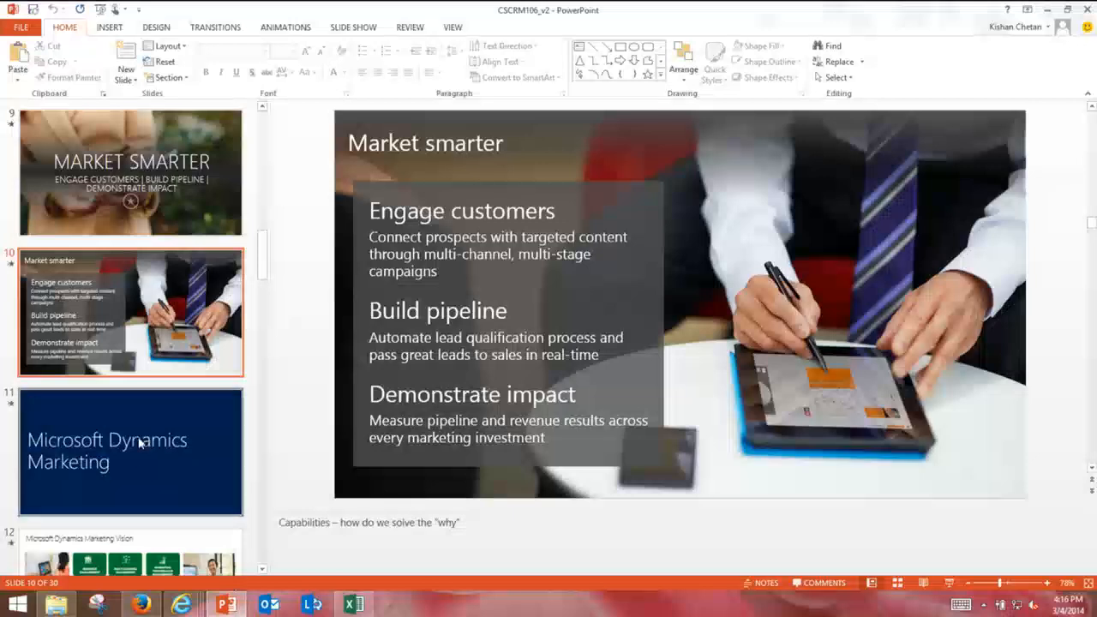